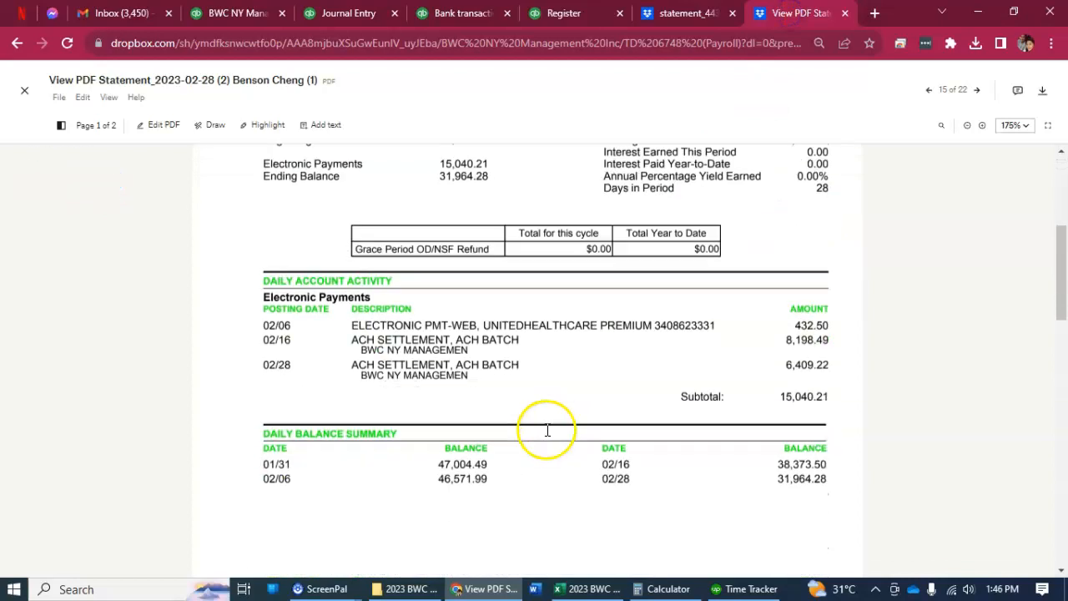
Close the February statement and open the 2023-01-31 statement modified 9 months ago in the payroll bank account's Dropbox folder.
click(25, 90)
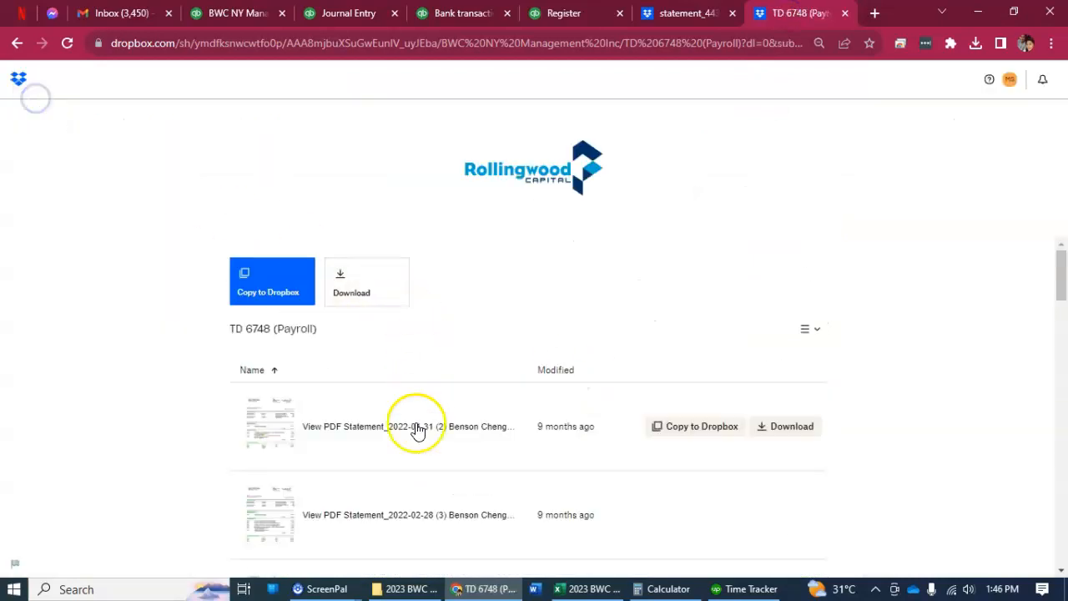
scroll(464, 491, down, 15)
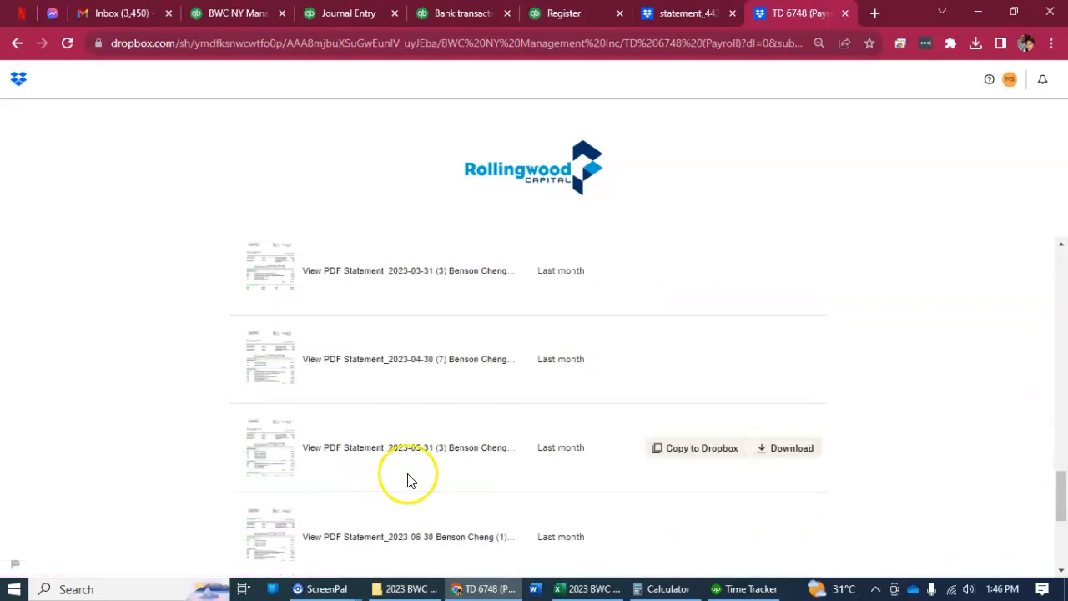
scroll(461, 476, up, 3)
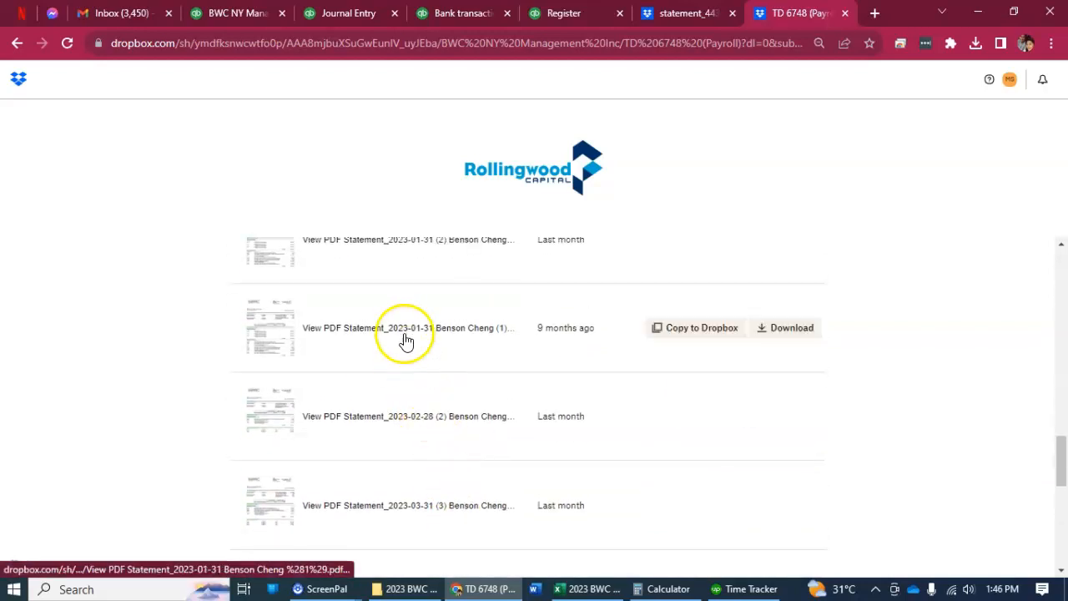
click(405, 336)
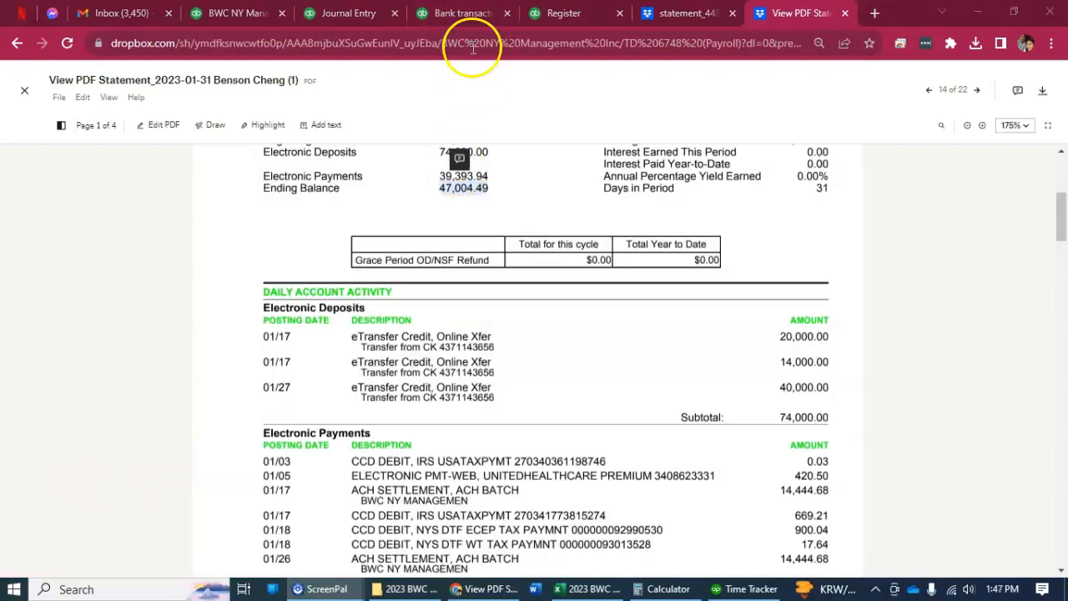
Return to the QuickBooks reconcile page and enter 47,004.49 as the payroll bank account's ending balance.
click(451, 13)
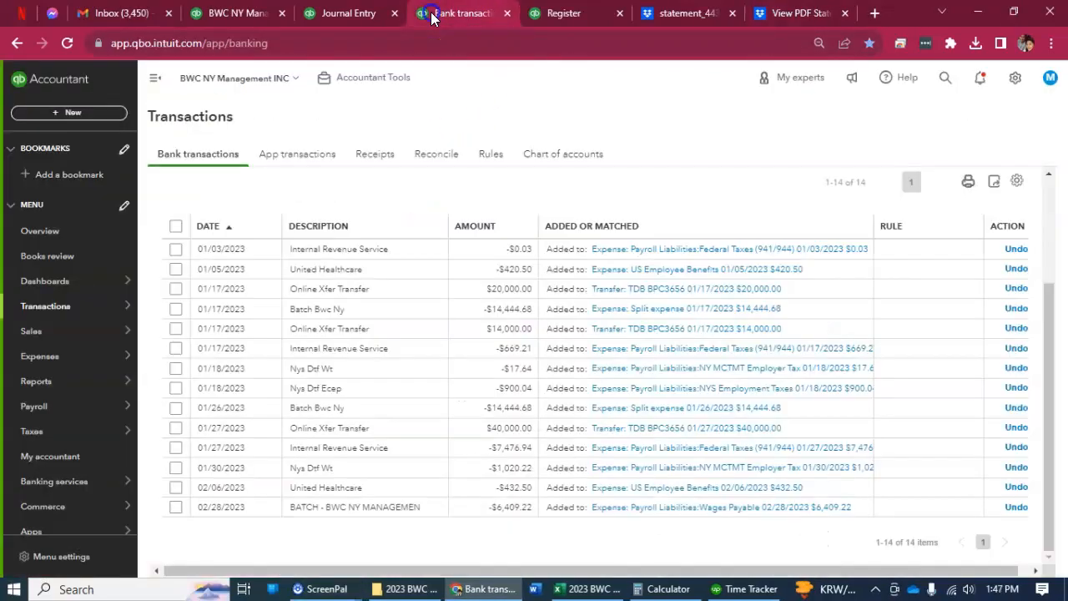
click(349, 12)
click(238, 13)
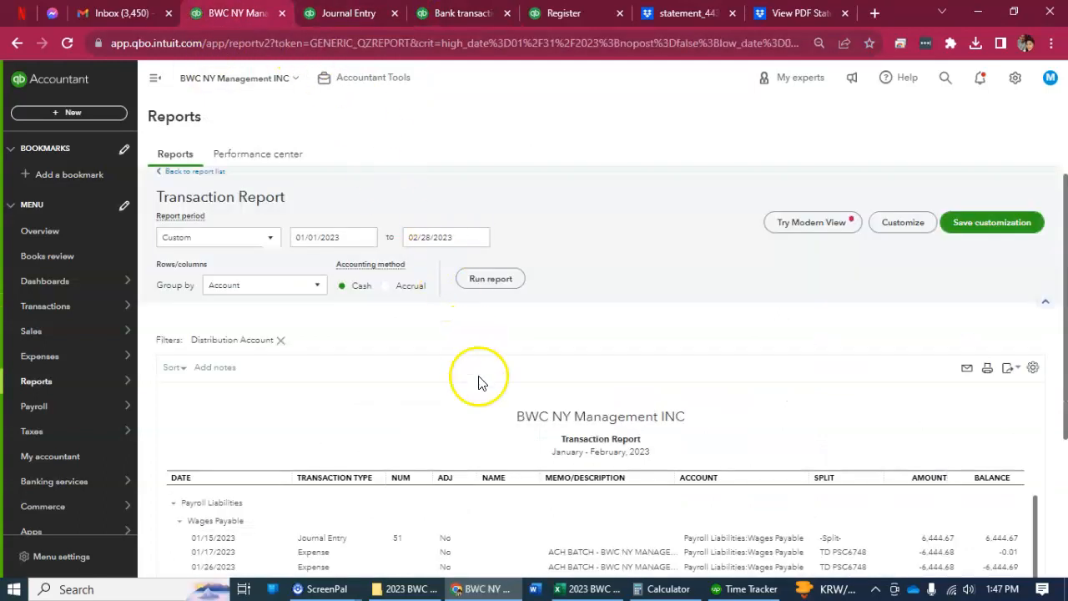
click(567, 12)
click(335, 488)
text(47,004.49)
Set the statement ending date to 01/31/2023 and start reconciling, permanently dismissing the tip about seeing more transactions.
click(416, 494)
click(459, 495)
click(404, 335)
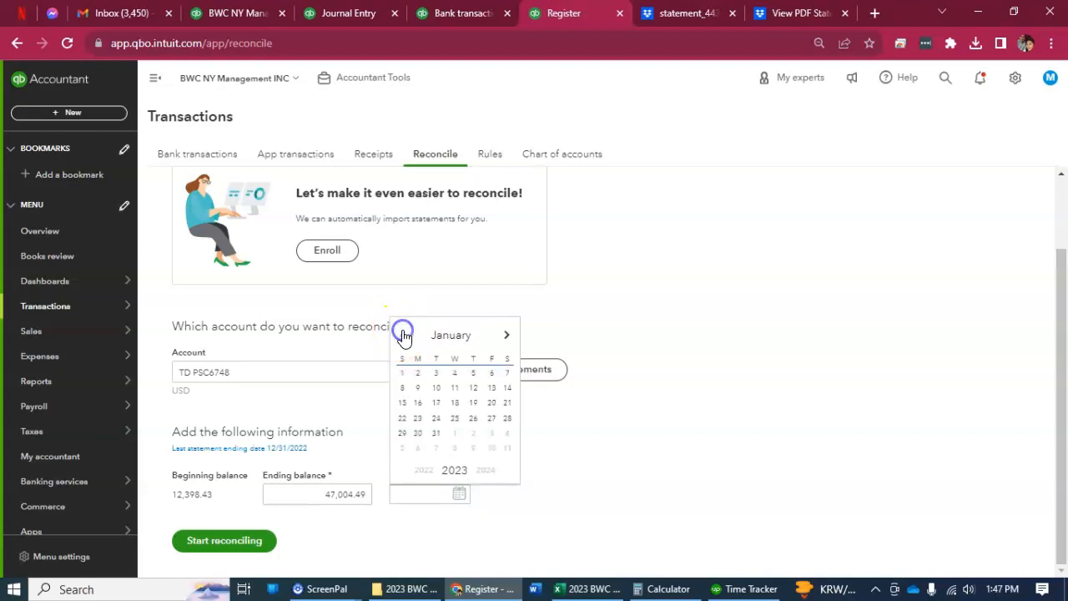
click(434, 436)
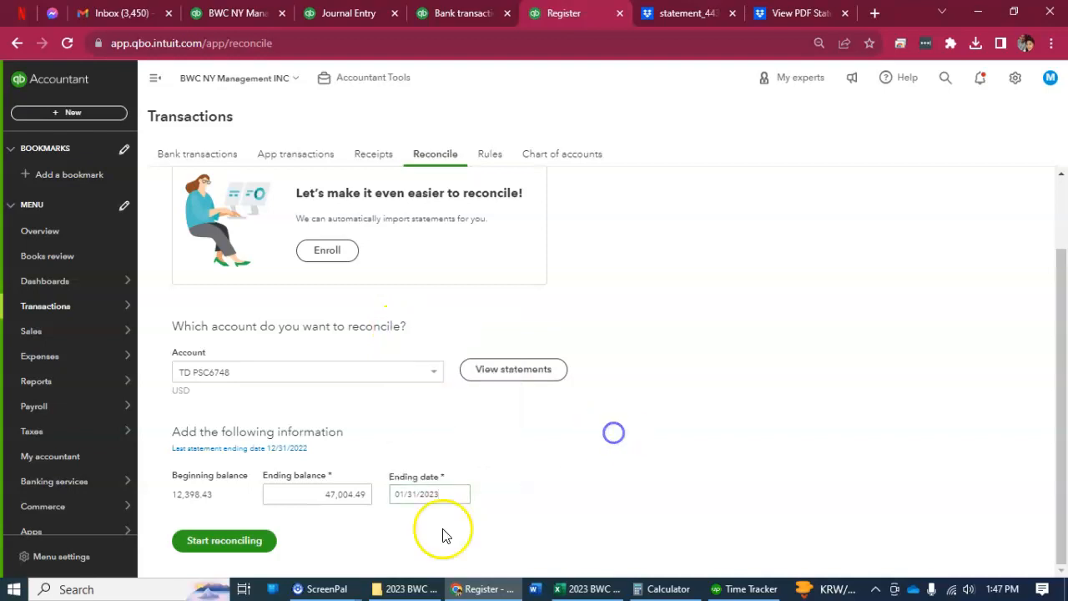
click(231, 542)
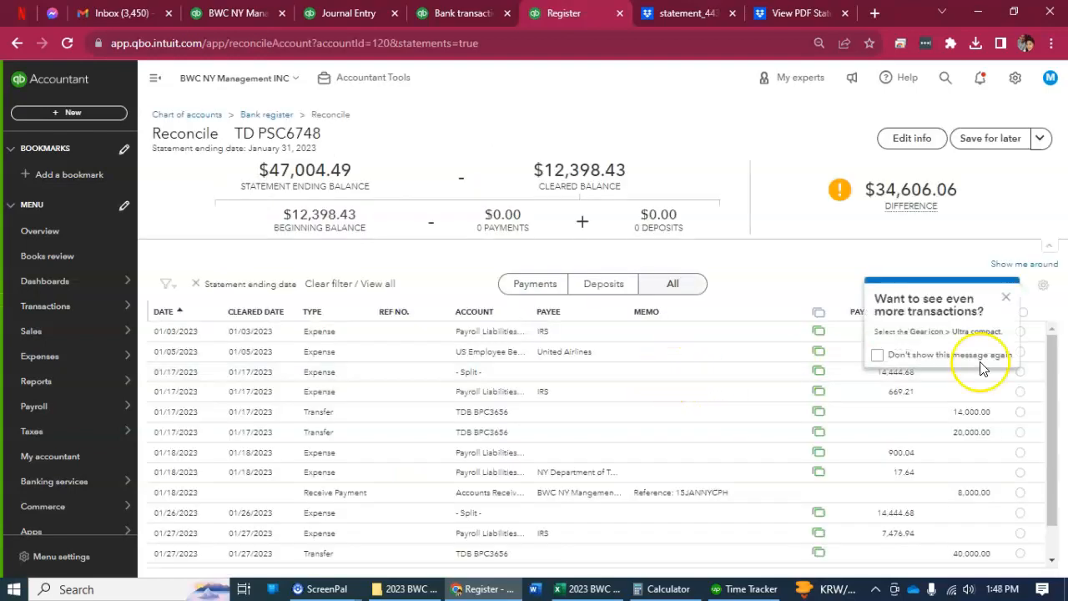
click(879, 356)
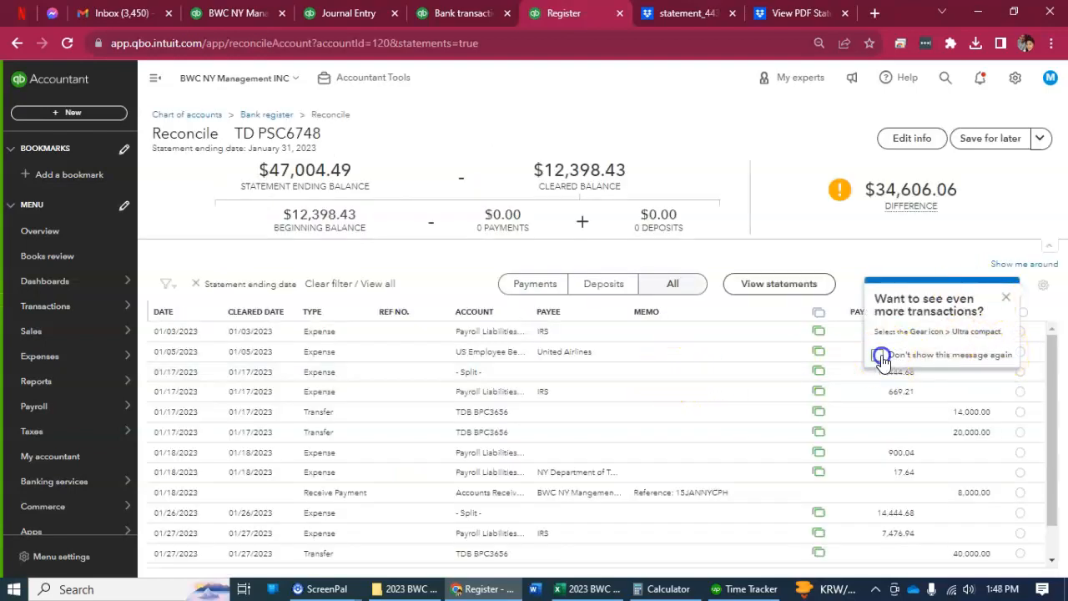
click(1006, 297)
Limit the bank transactions to 01/01/2023 through 01/31/2023 and check both the for-review and categorized lists.
click(434, 16)
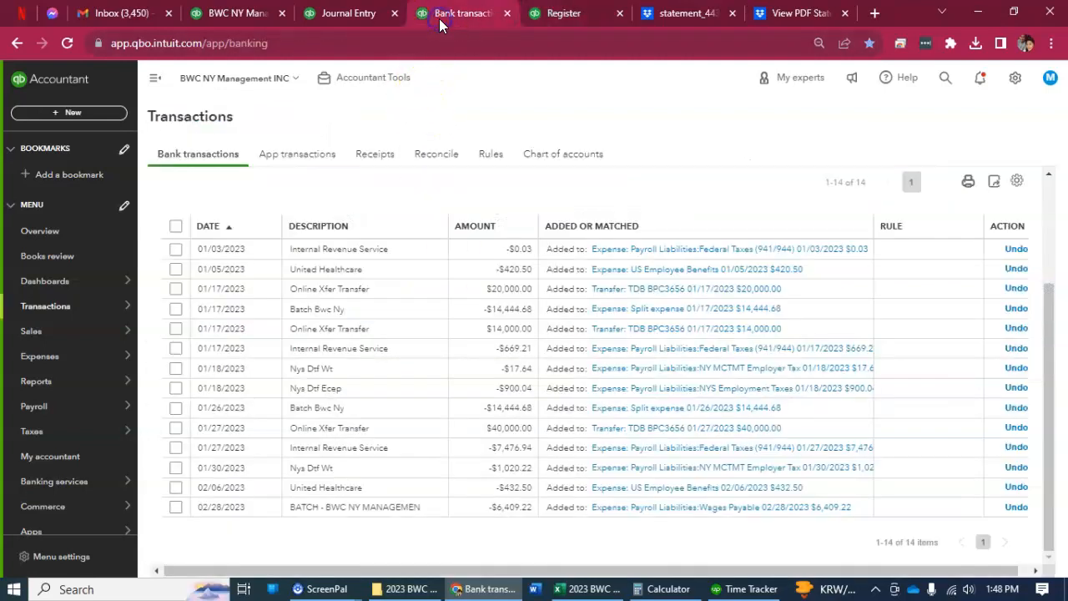
scroll(467, 209, up, 2)
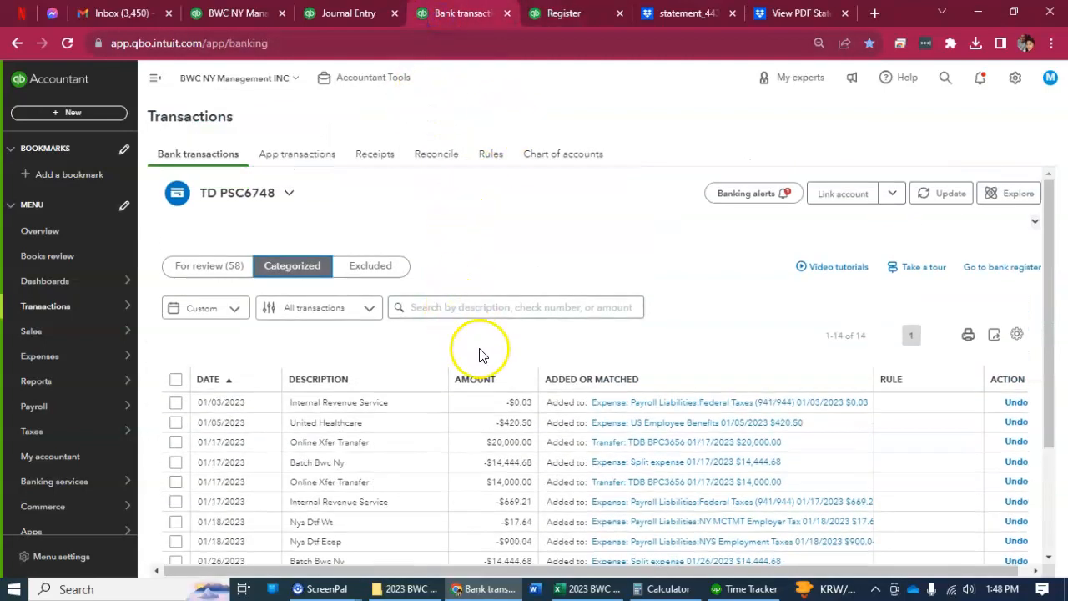
click(222, 268)
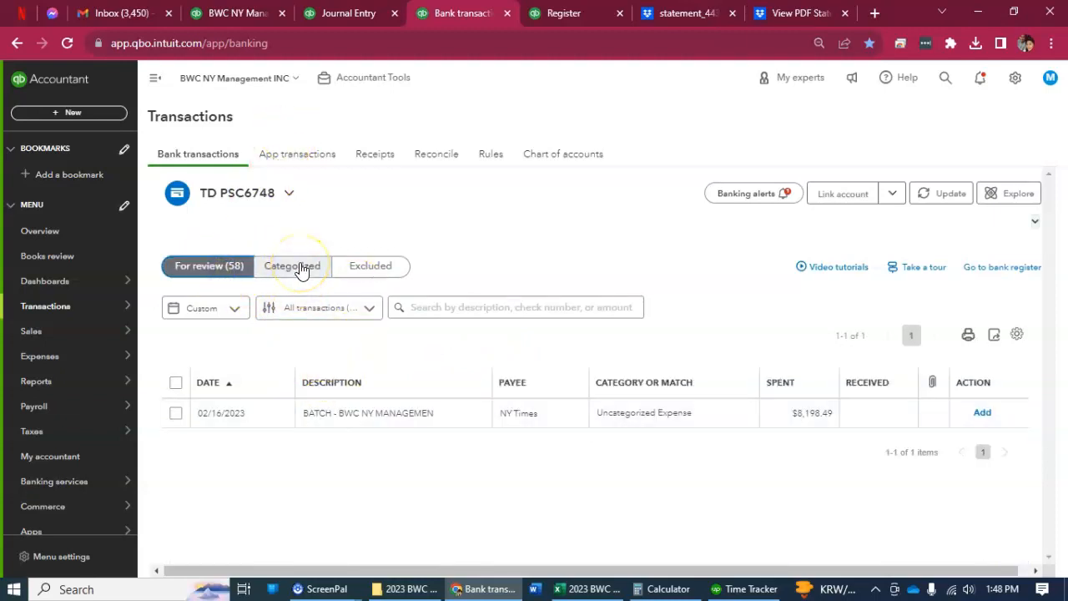
click(219, 308)
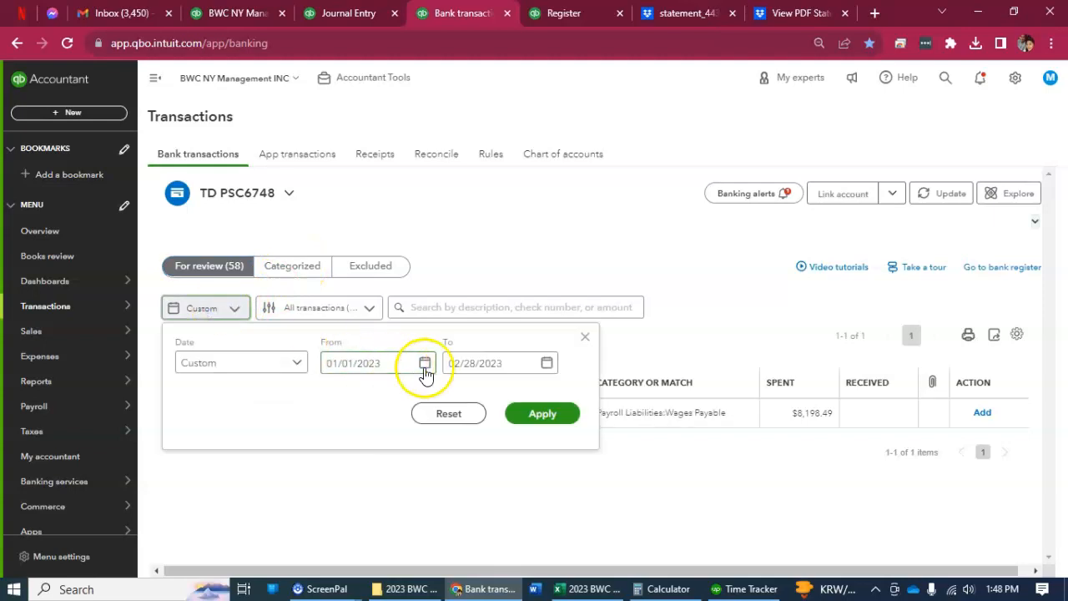
click(425, 363)
click(547, 363)
click(462, 401)
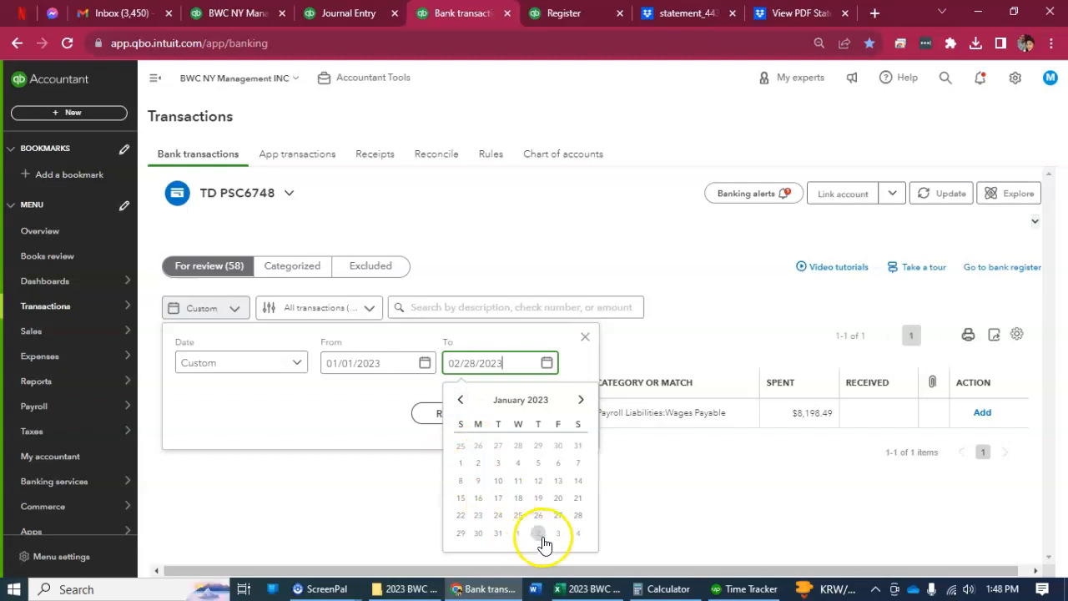
click(498, 535)
click(534, 428)
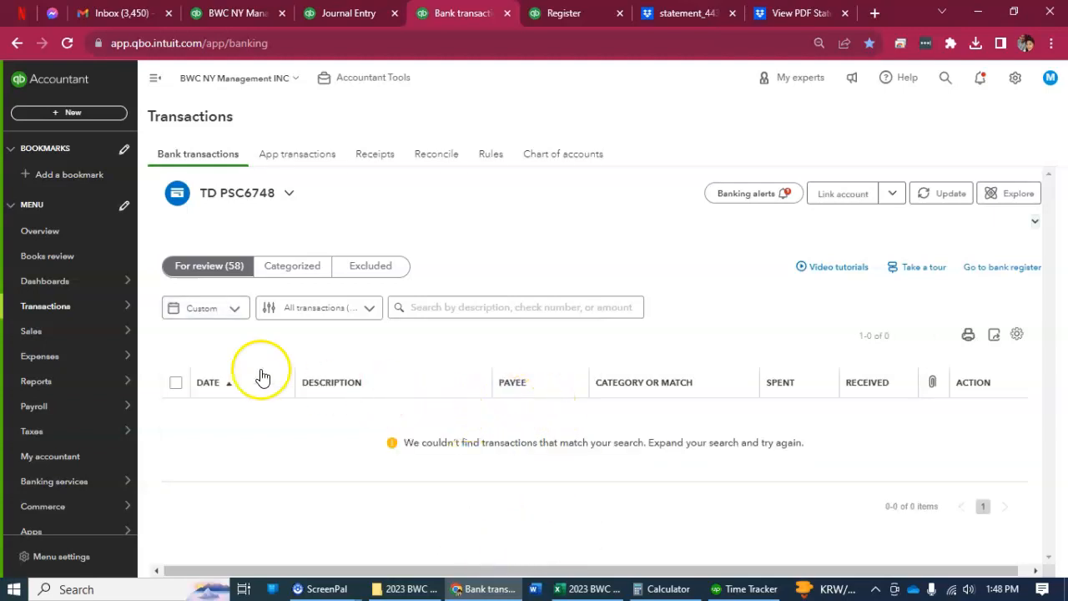
click(282, 269)
scroll(612, 446, down, 2)
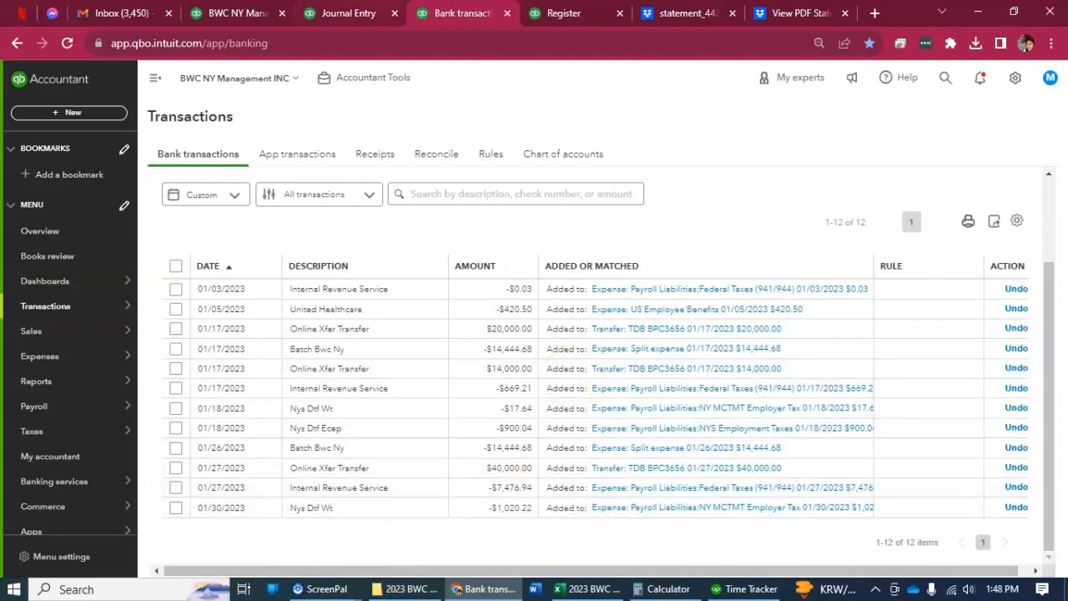
Open the transaction report behind the January 2023 Wages Payable amount on the monthly balance sheet.
click(349, 13)
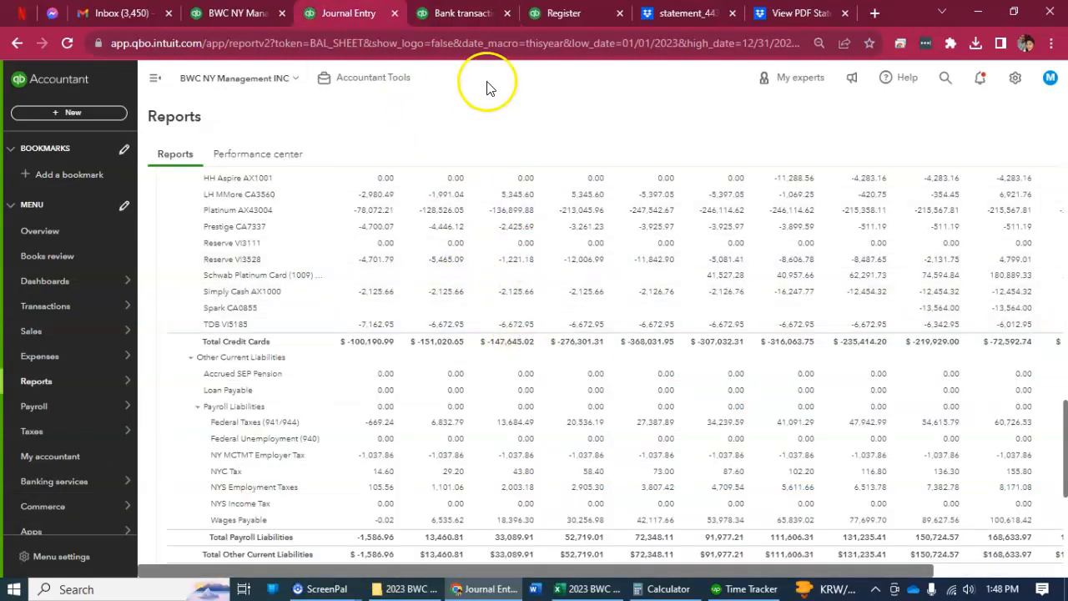
click(251, 14)
click(349, 13)
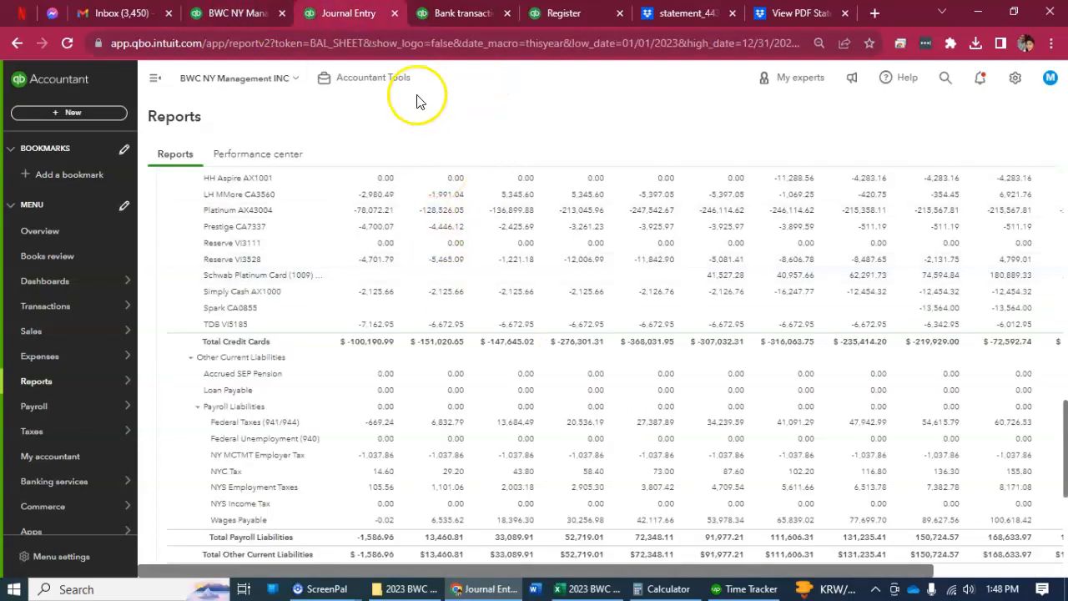
scroll(622, 474, down, 1)
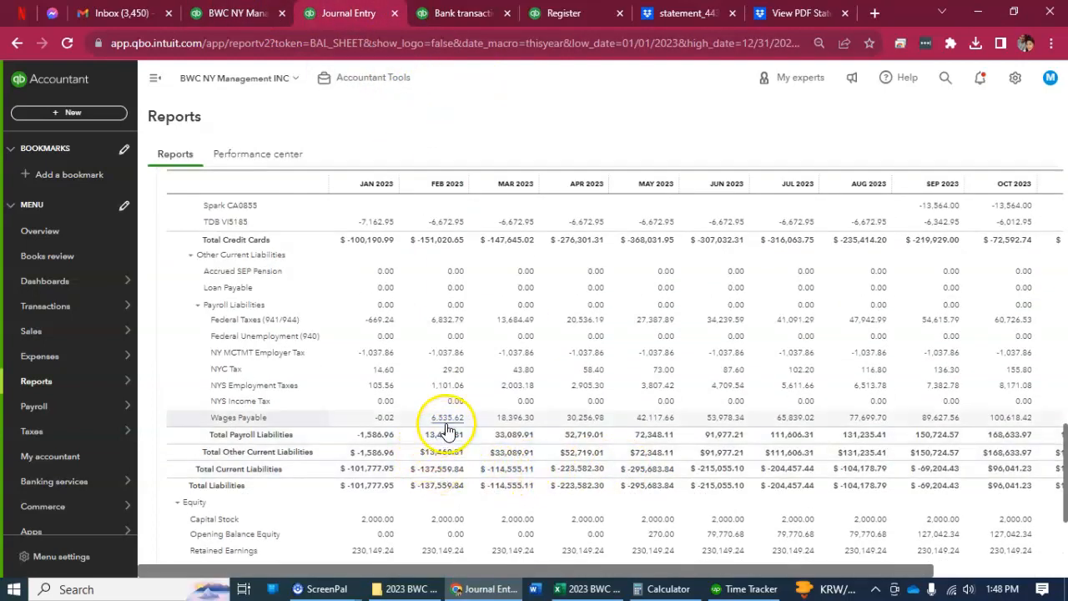
click(380, 419)
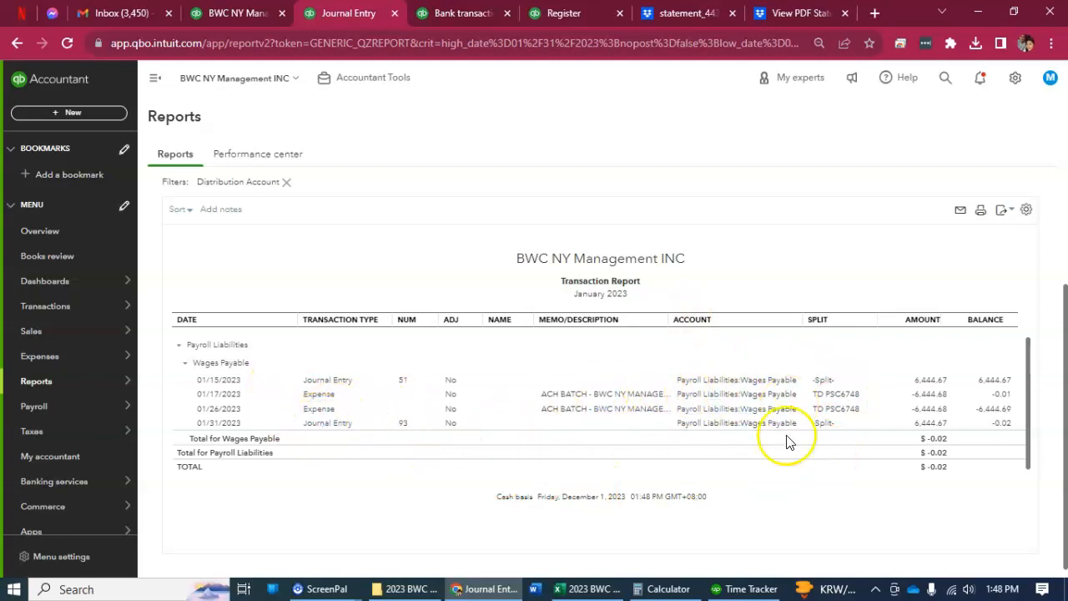
Review the lines of the 01/15/2023 journal entry 51 from the Wages Payable report and close it without changes.
scroll(714, 444, down, 1)
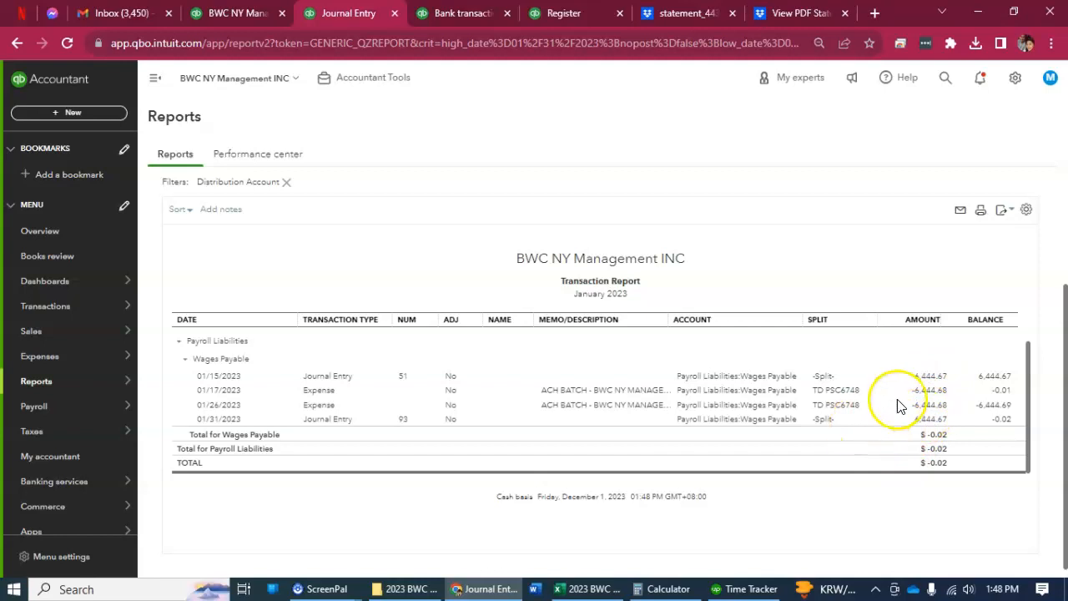
click(924, 376)
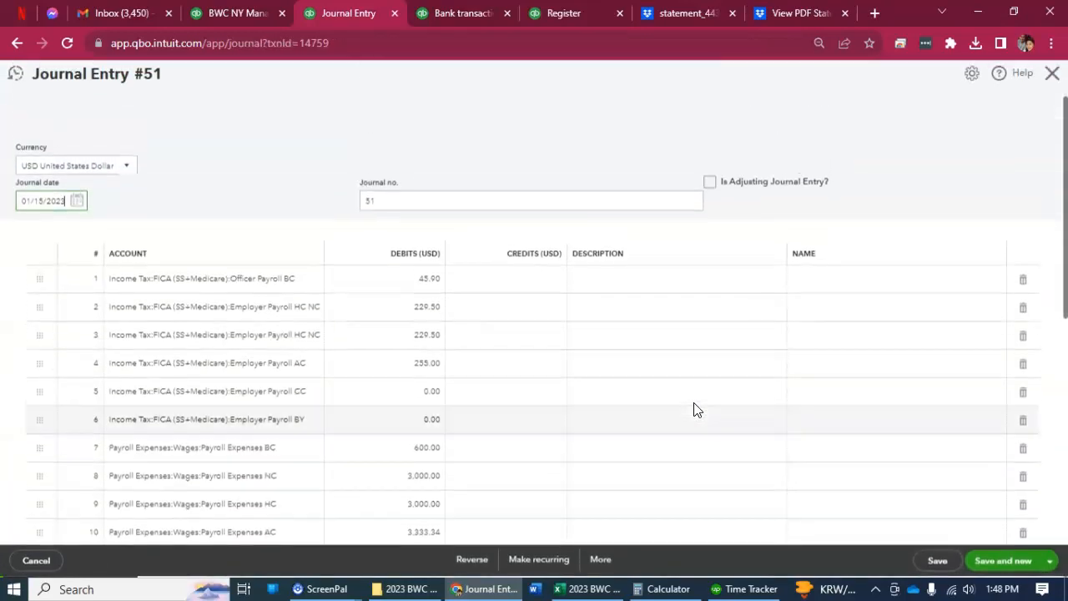
scroll(689, 408, down, 3)
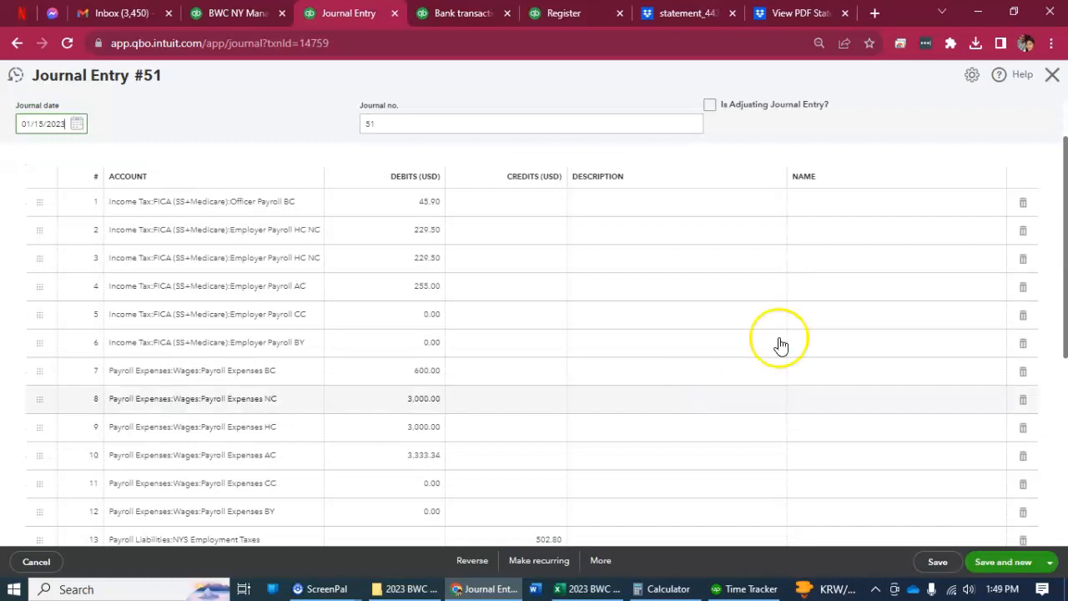
click(1053, 74)
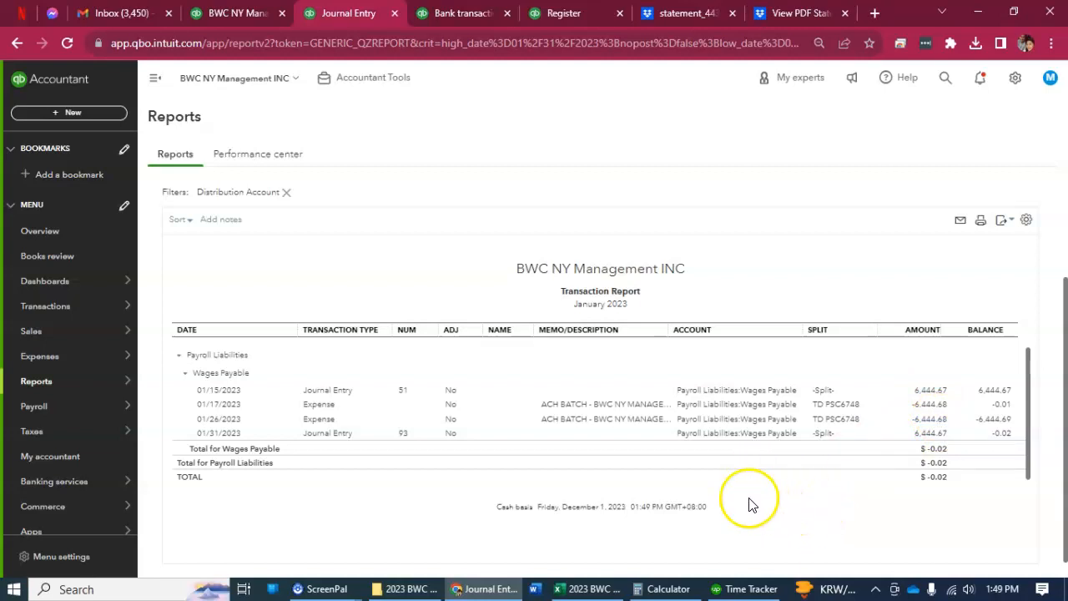
Check the net pay for 1/1/23-1/15/23 on the payroll workbook's My Presentation sheet, and return to the transaction report in the browser.
click(591, 588)
click(601, 591)
click(597, 589)
click(492, 548)
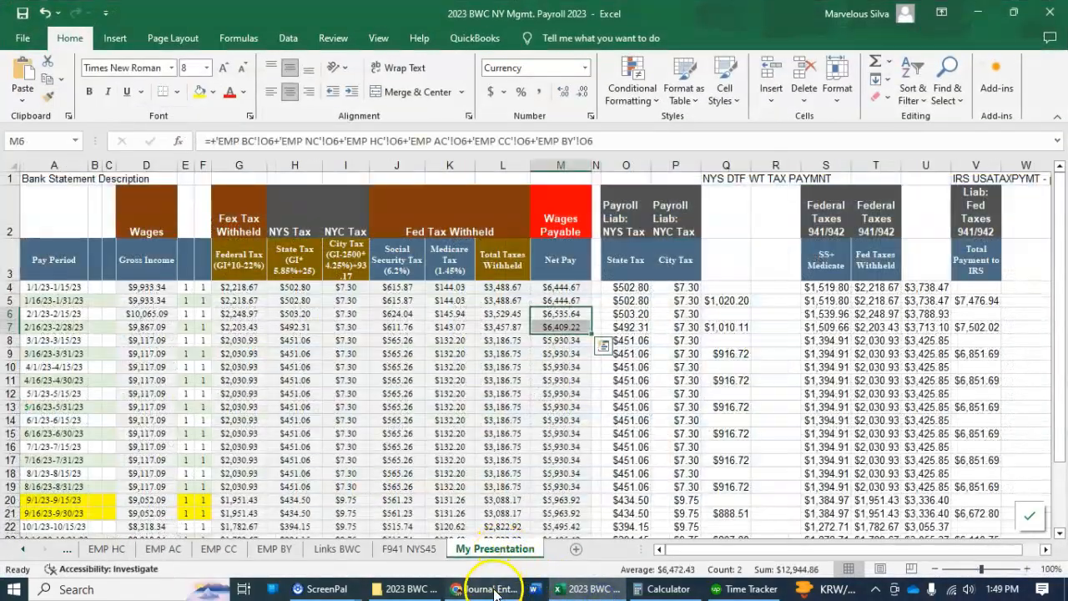
click(397, 588)
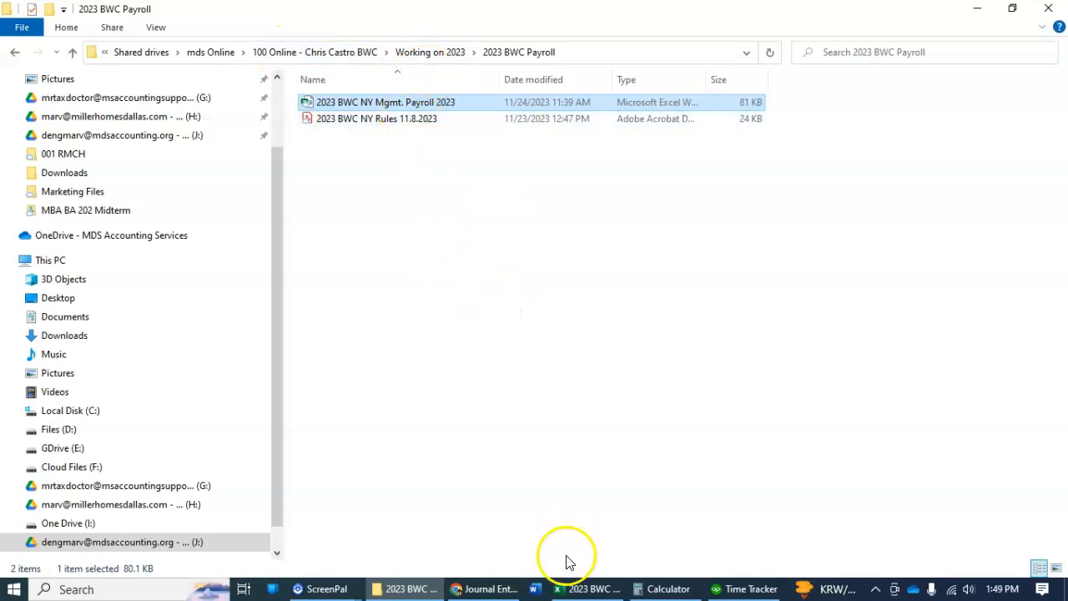
click(589, 590)
click(576, 365)
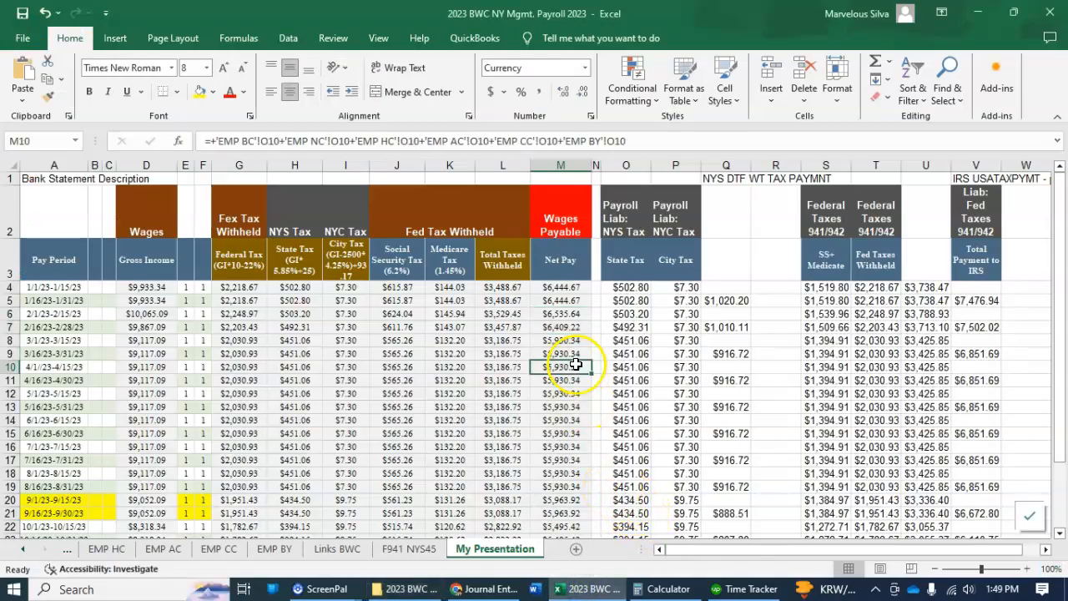
click(561, 287)
click(484, 589)
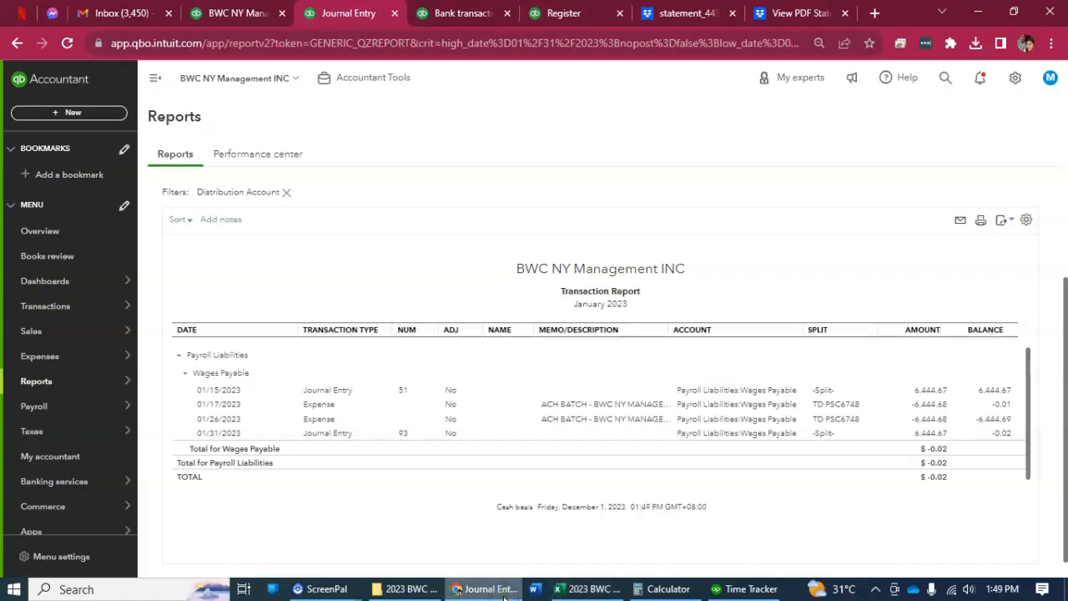
Change the 01/17/2023 expense's Wages Payable line to 6,444.67 and its Wise line to 8,000.01, and review its online banking match.
click(931, 405)
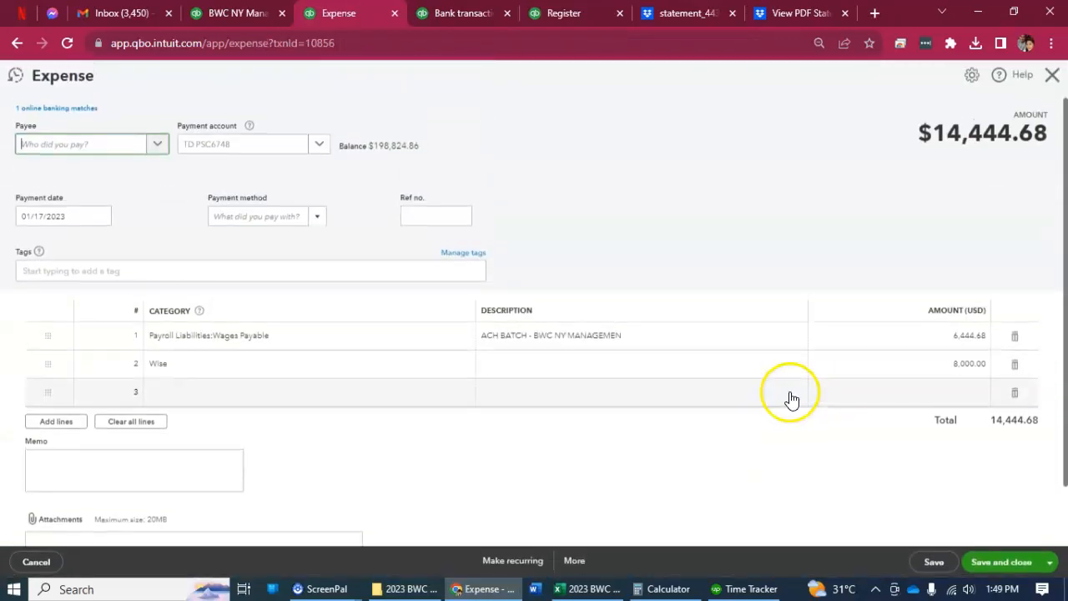
click(971, 335)
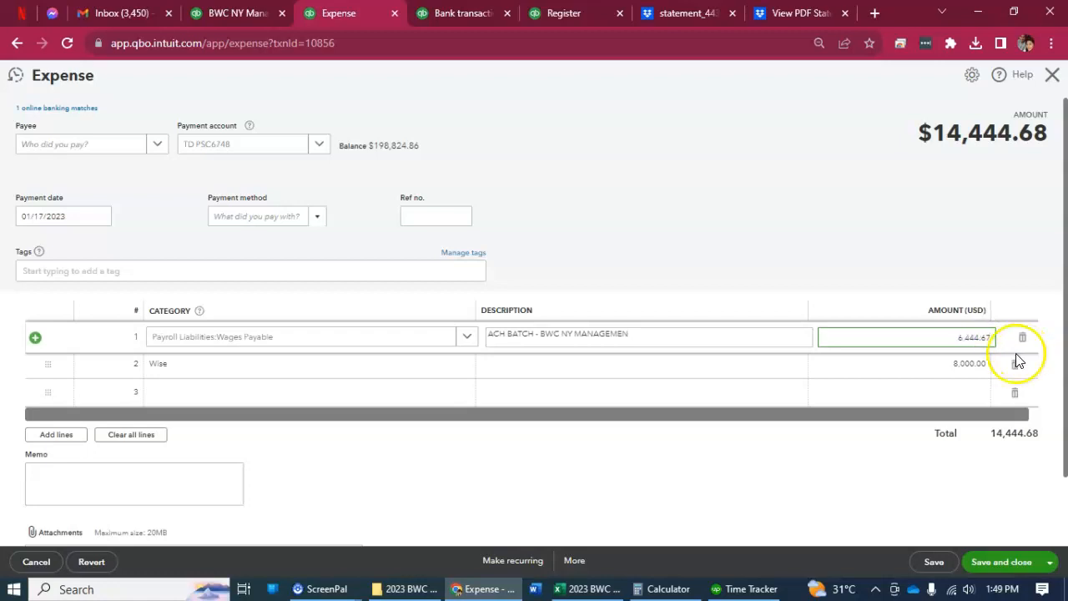
click(979, 367)
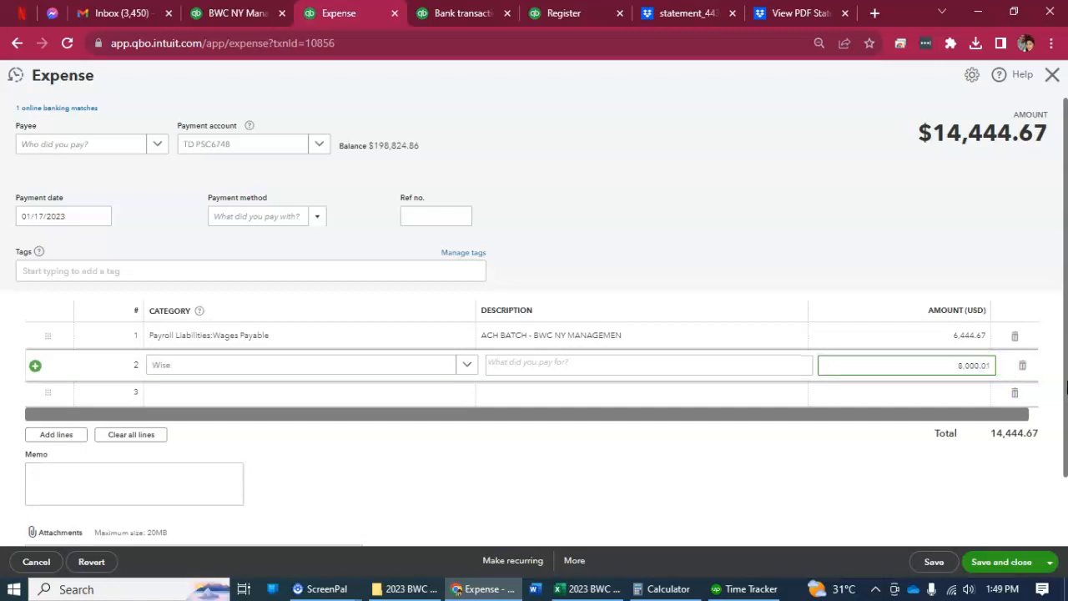
click(911, 161)
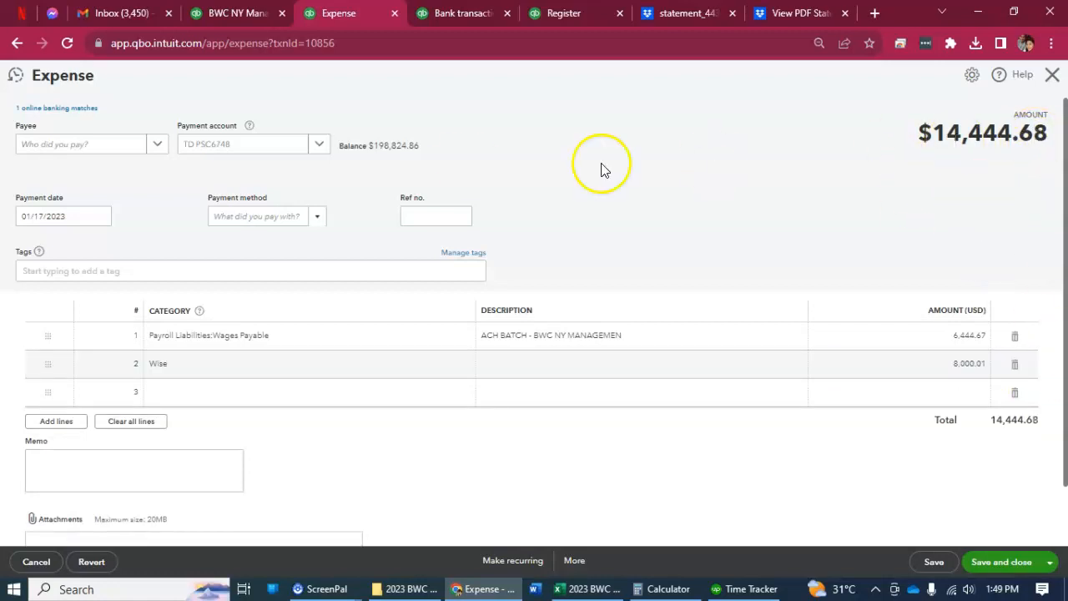
click(78, 115)
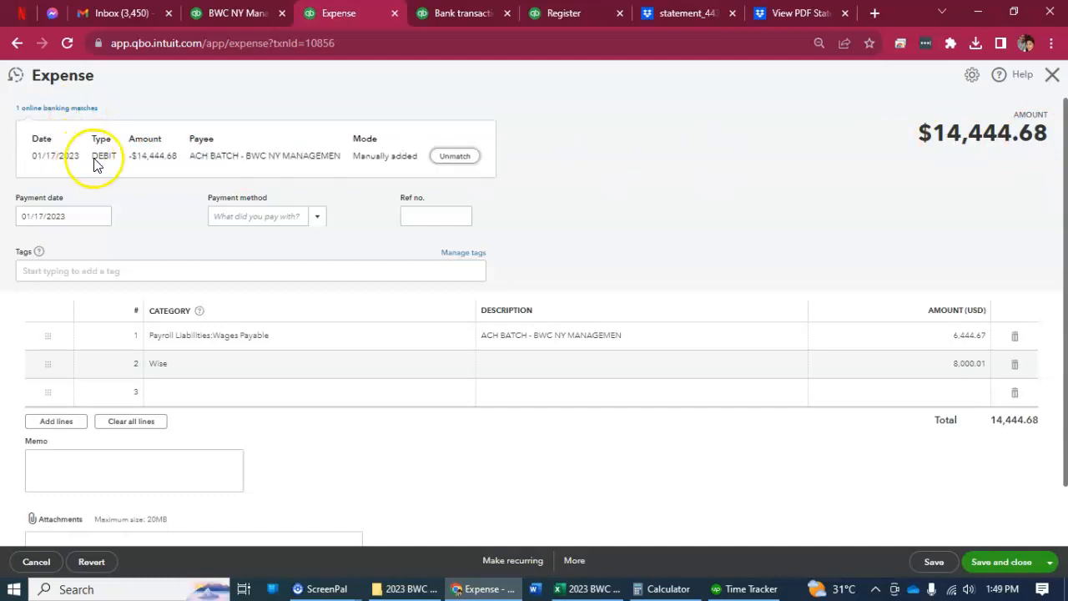
click(572, 482)
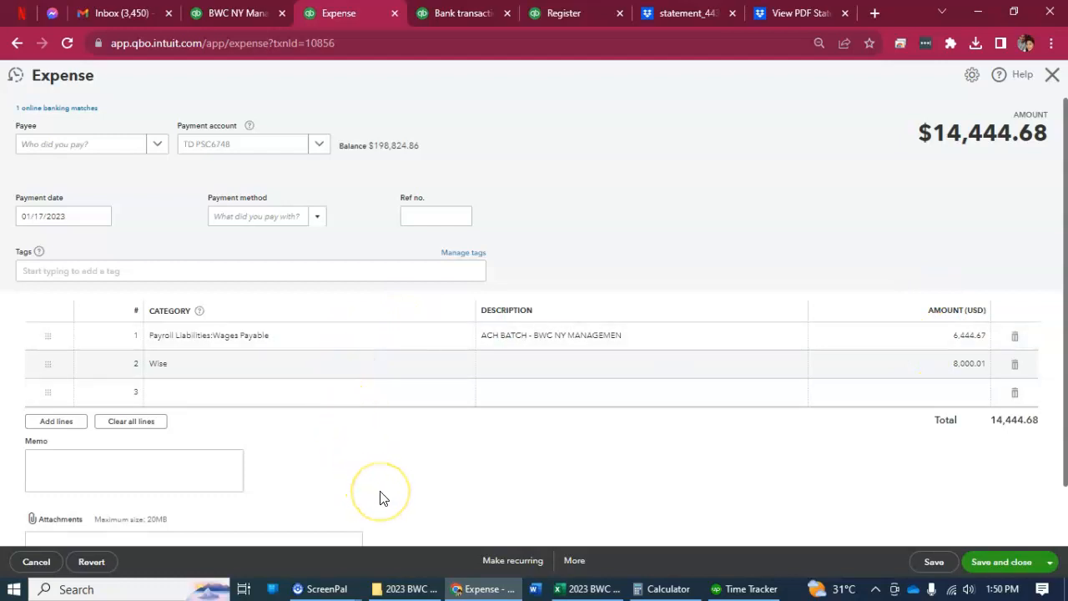
Browse the Wise statement in Dropbox, then reopen the USD statement covering 1 January to 26 October 2023 from the Wise folder.
click(457, 444)
click(678, 17)
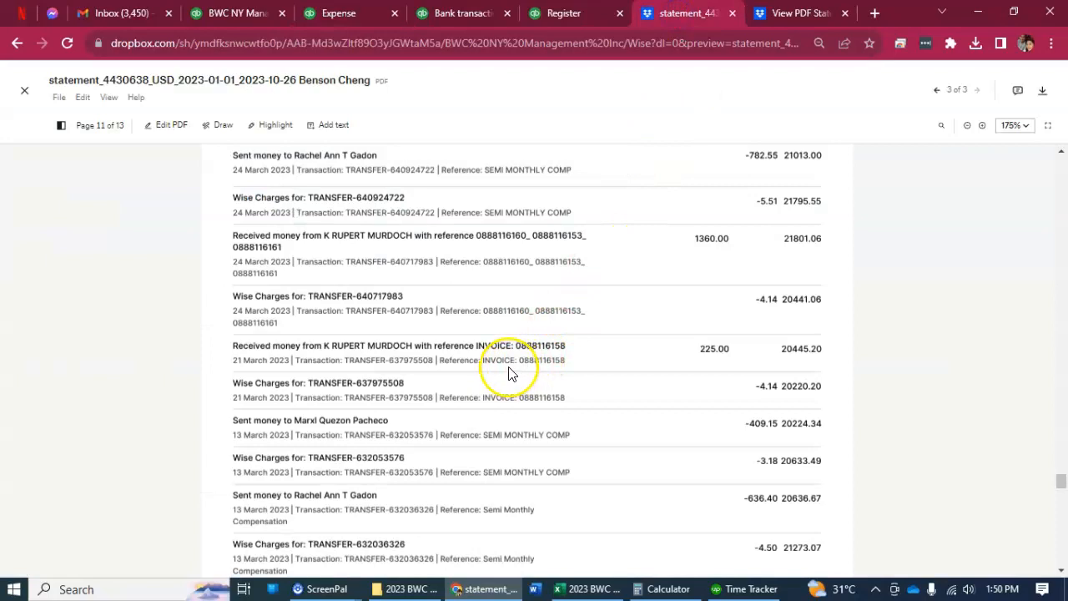
scroll(511, 373, up, 1)
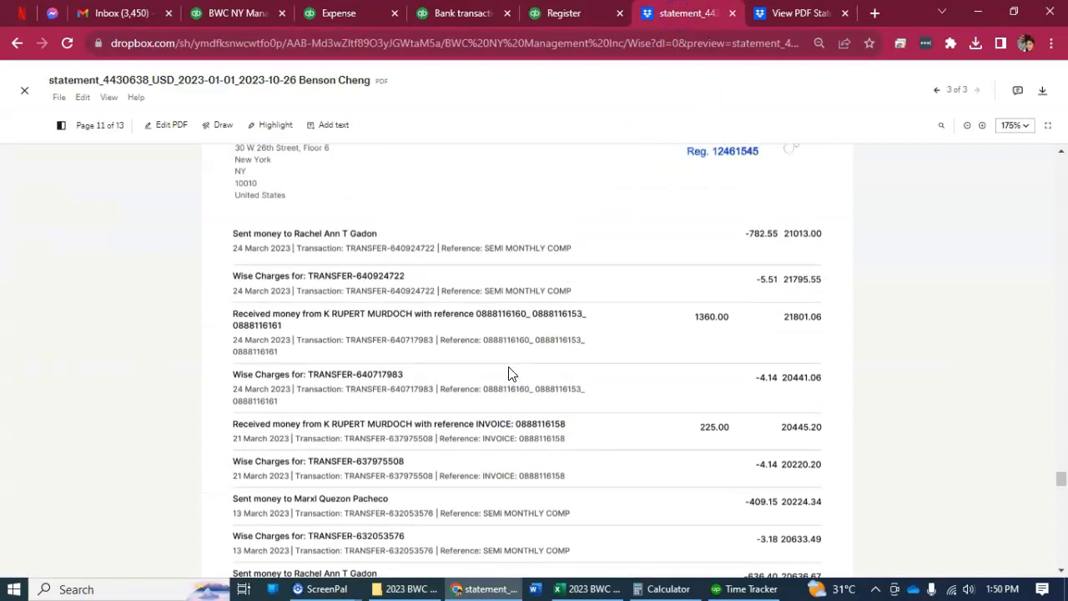
scroll(409, 267, up, 10)
scroll(626, 325, down, 5)
scroll(626, 330, down, 1)
scroll(363, 306, down, 4)
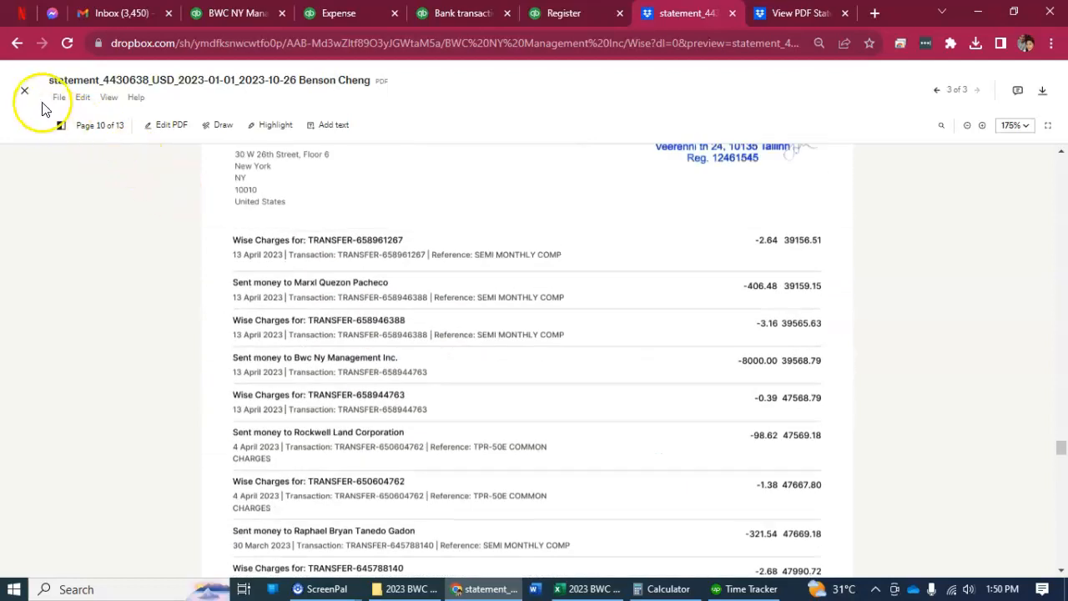
key(Escape)
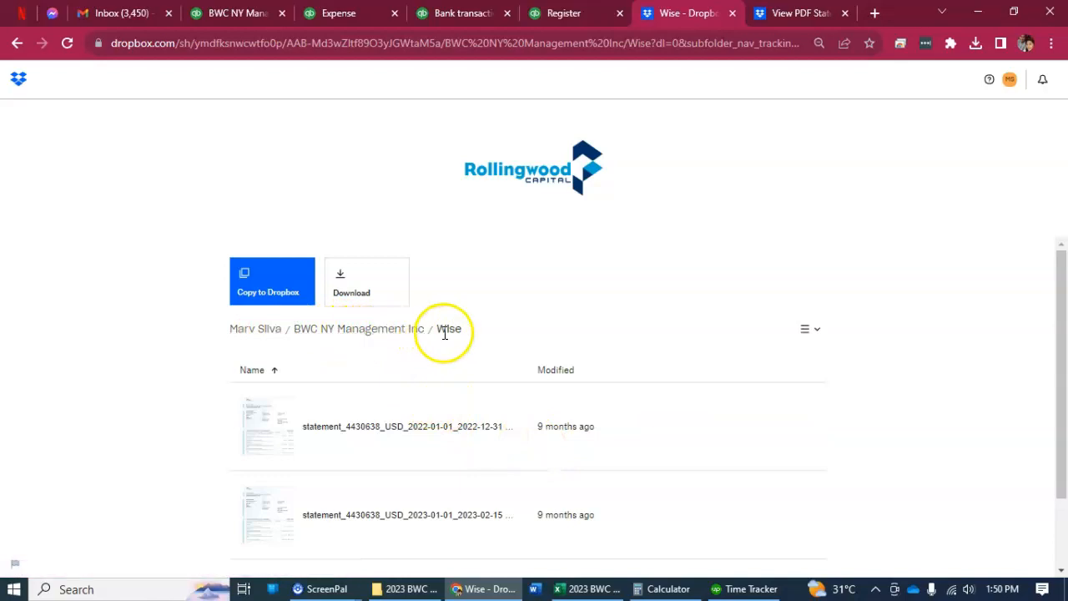
scroll(428, 402, down, 1)
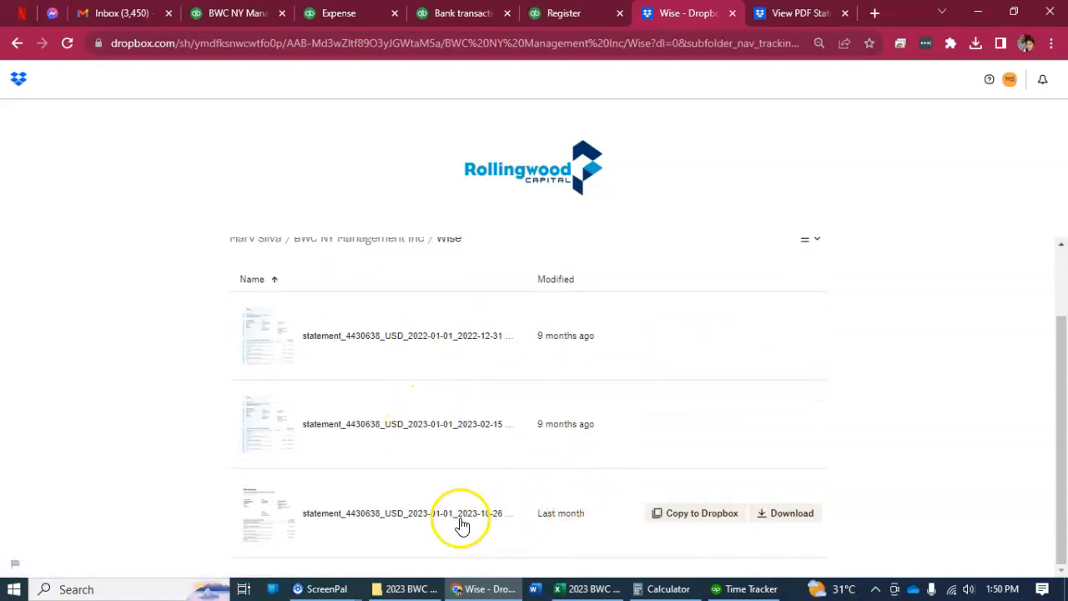
click(458, 519)
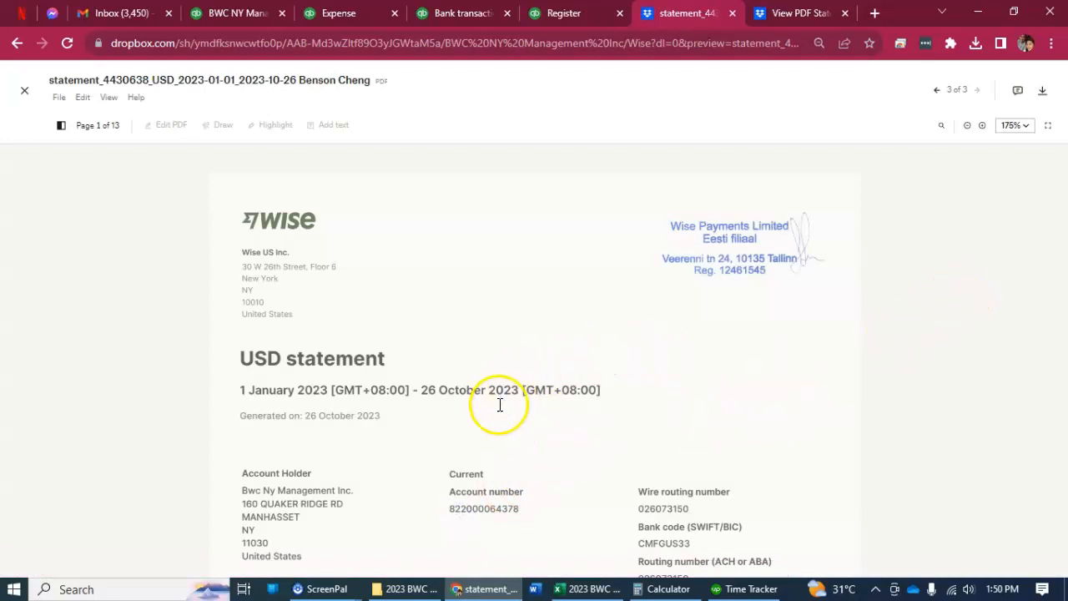
Examine the January 2023 transfers received from BWC NY Management on page 12 of the Wise statement.
scroll(768, 363, down, 8)
scroll(928, 335, down, 4)
drag(1062, 196, 1048, 551)
scroll(676, 422, up, 10)
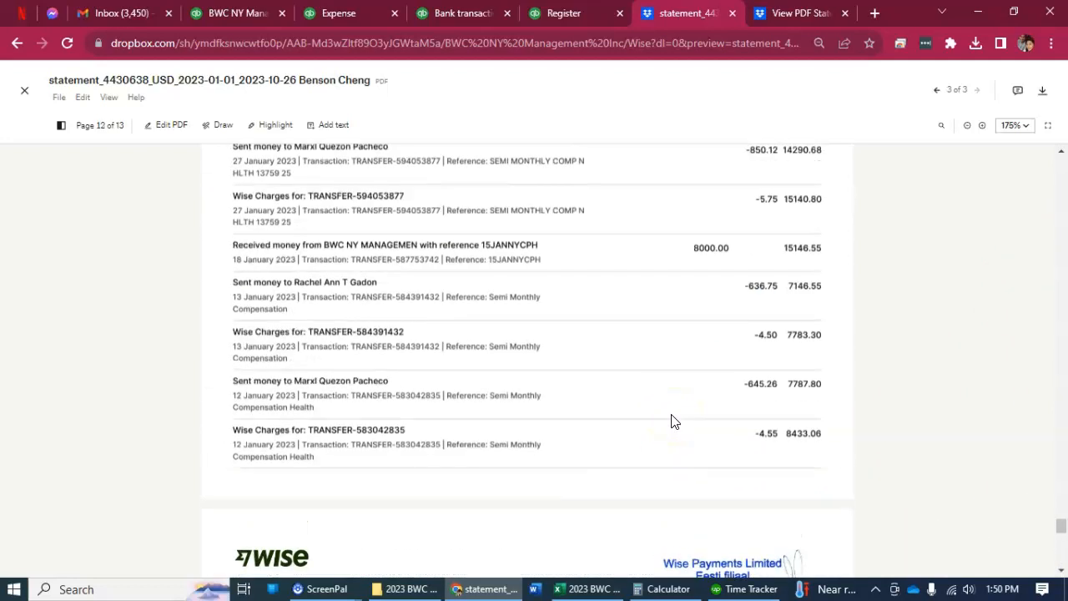
scroll(674, 421, up, 1)
scroll(710, 327, up, 2)
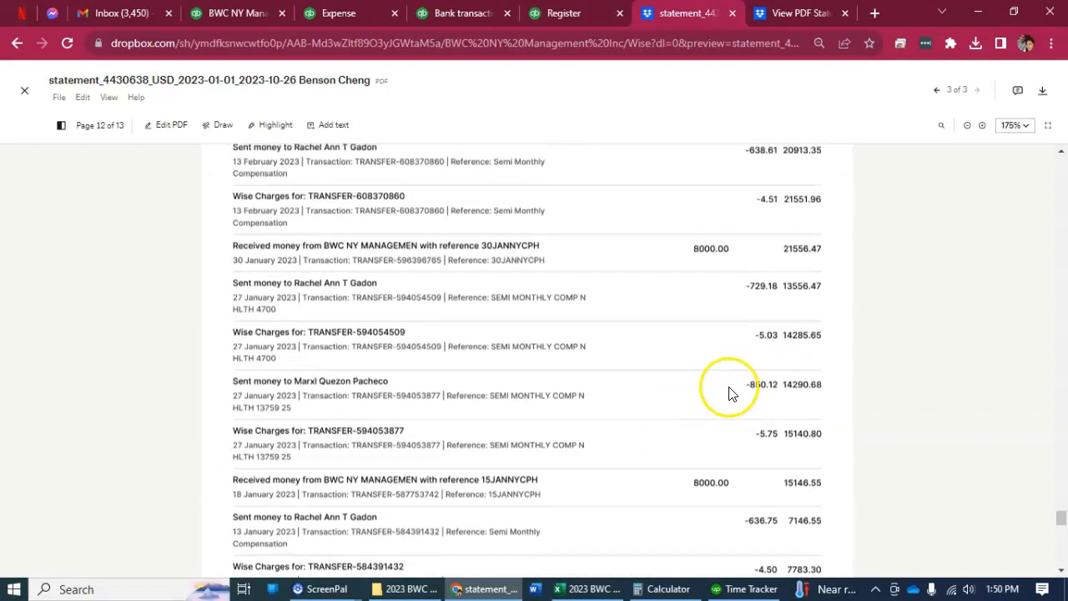
click(701, 491)
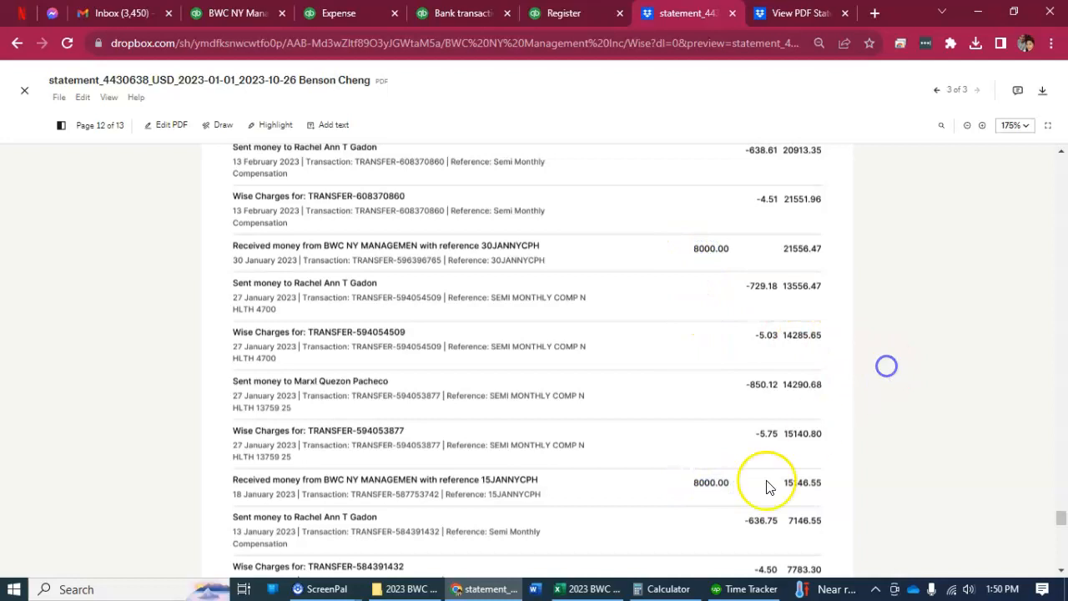
scroll(746, 520, down, 1)
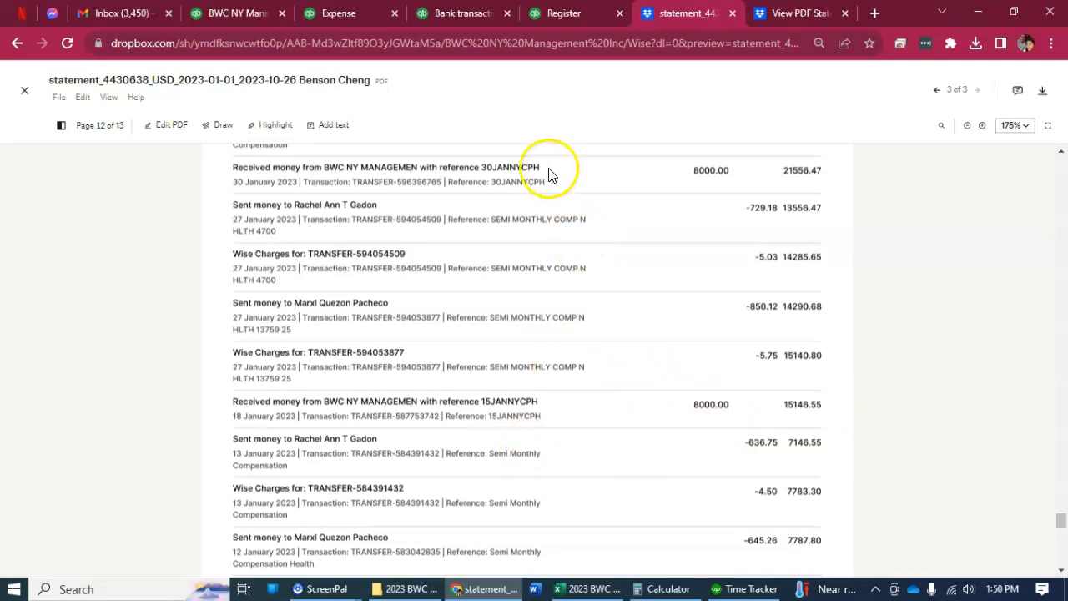
Return to the edited 01/17/2023 expense in QuickBooks, save it and close it.
click(441, 15)
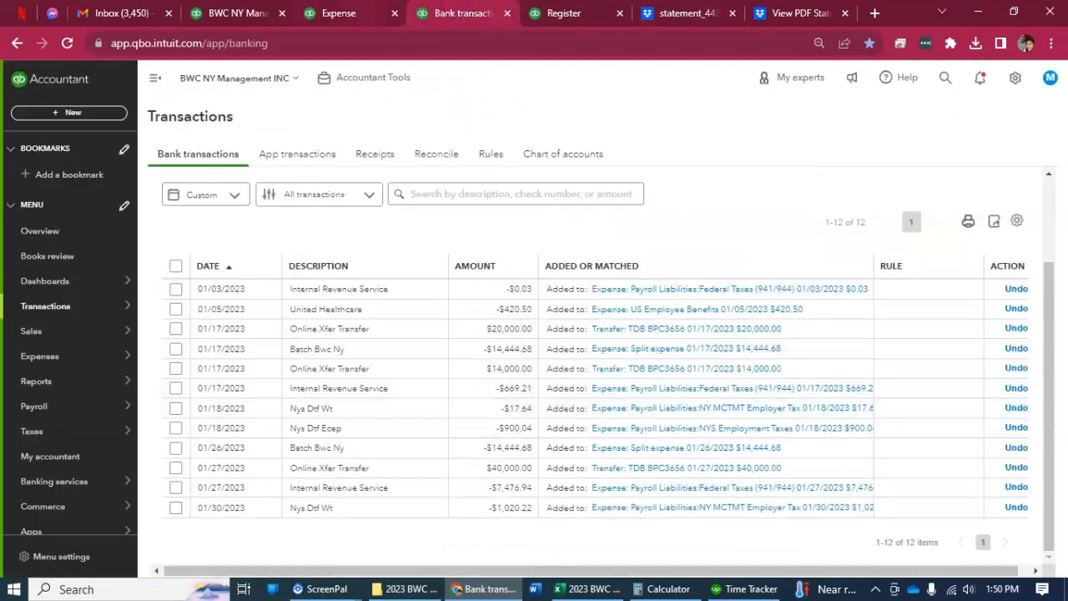
click(351, 14)
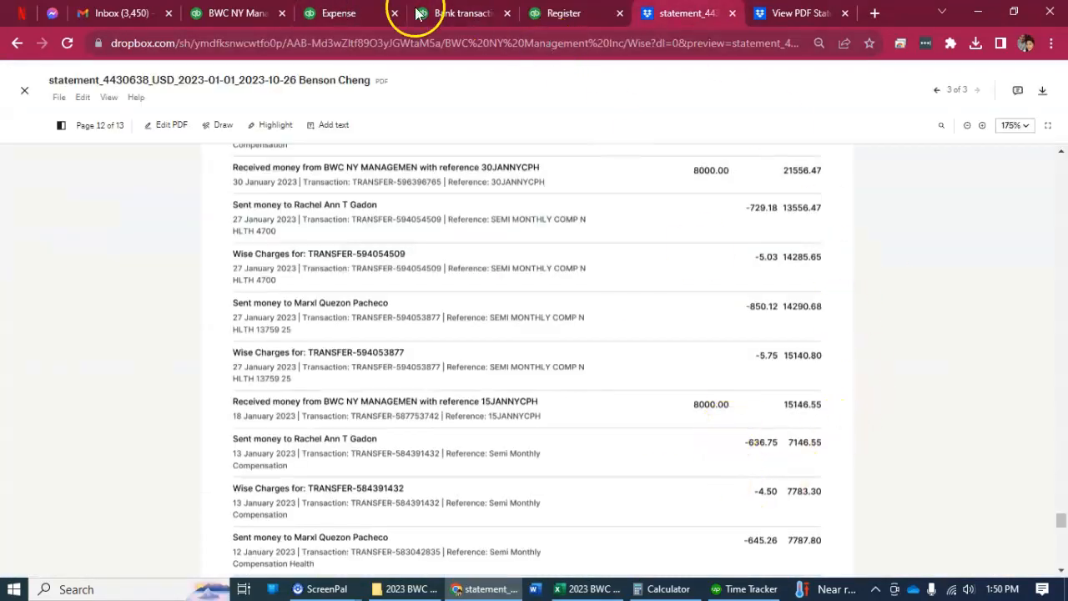
click(351, 13)
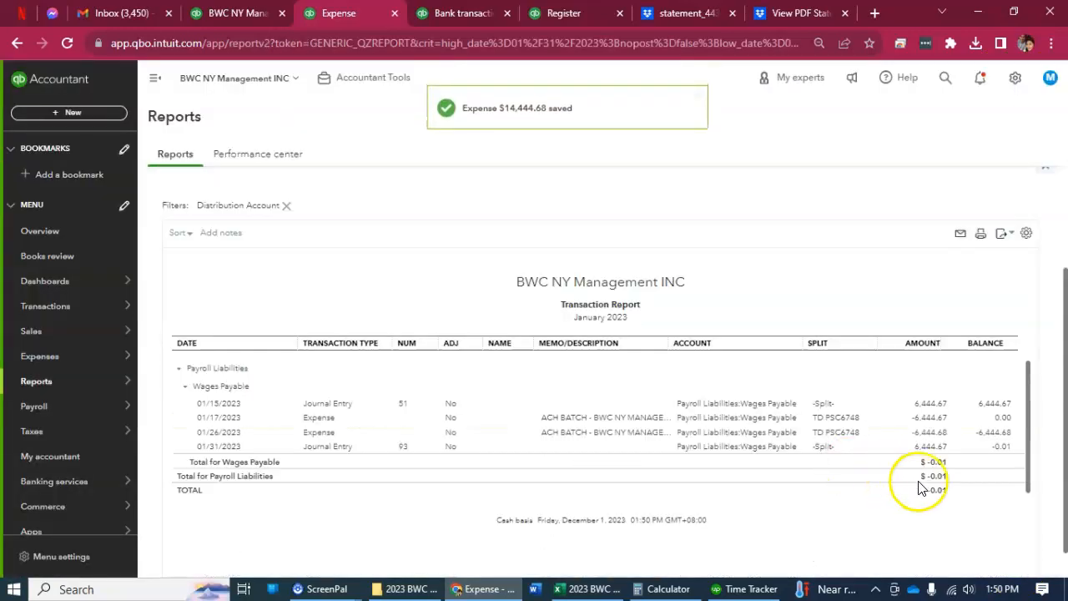
Change the 01/26/2023 expense's Wages Payable line to 6,444.67 and its Wise line to 8,000.01, check its online banking match, and save it.
click(944, 438)
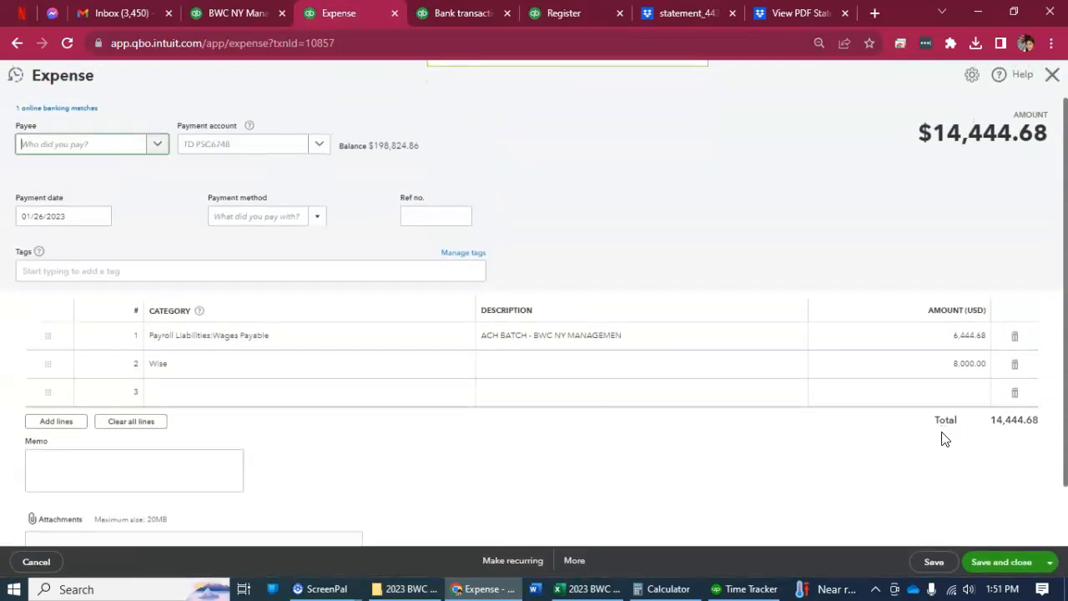
click(960, 365)
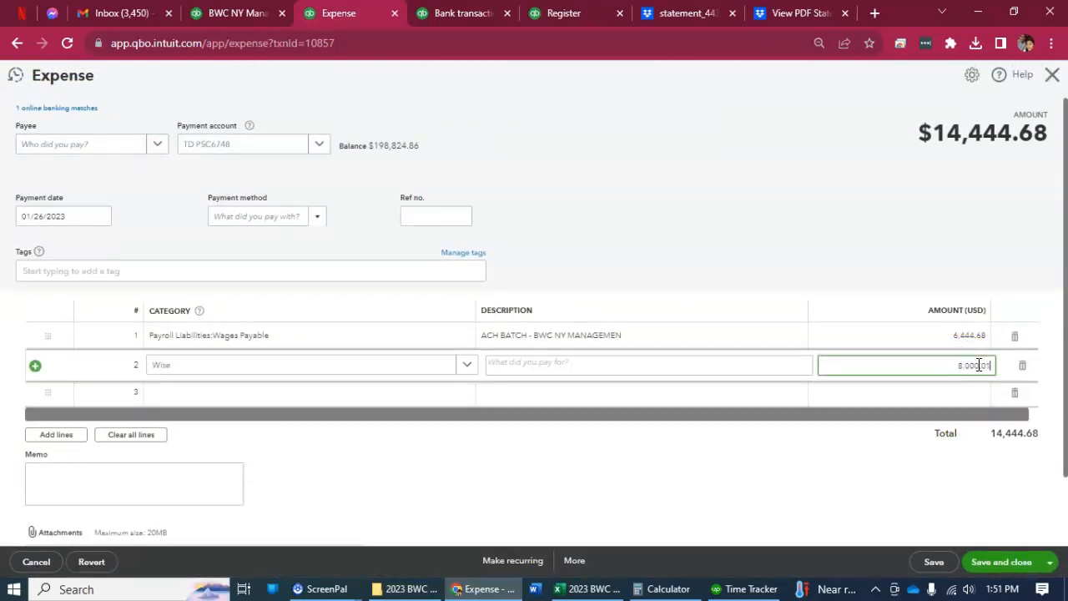
click(987, 342)
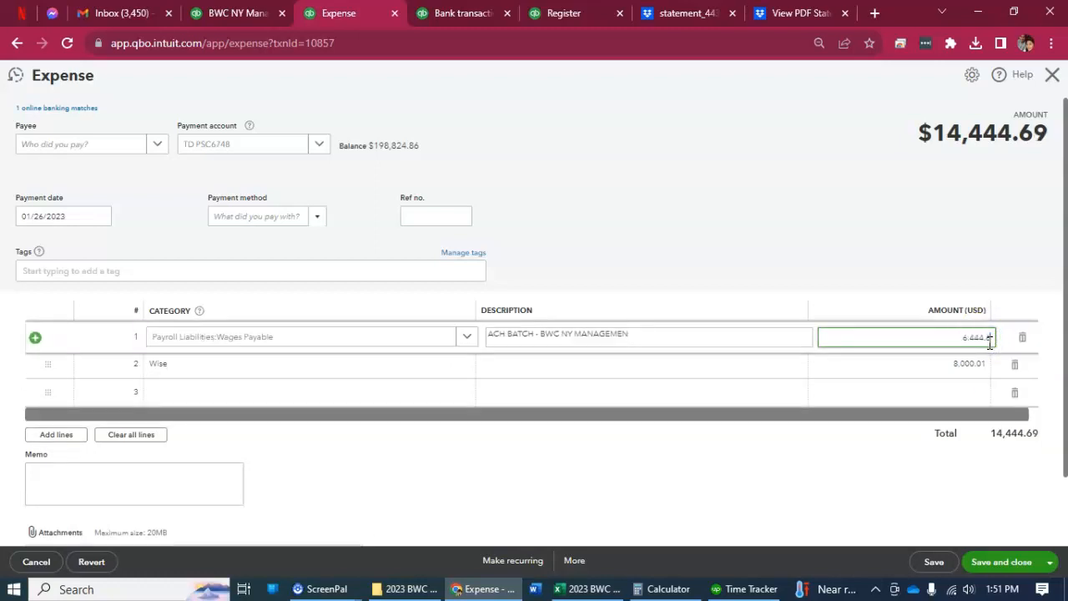
click(740, 157)
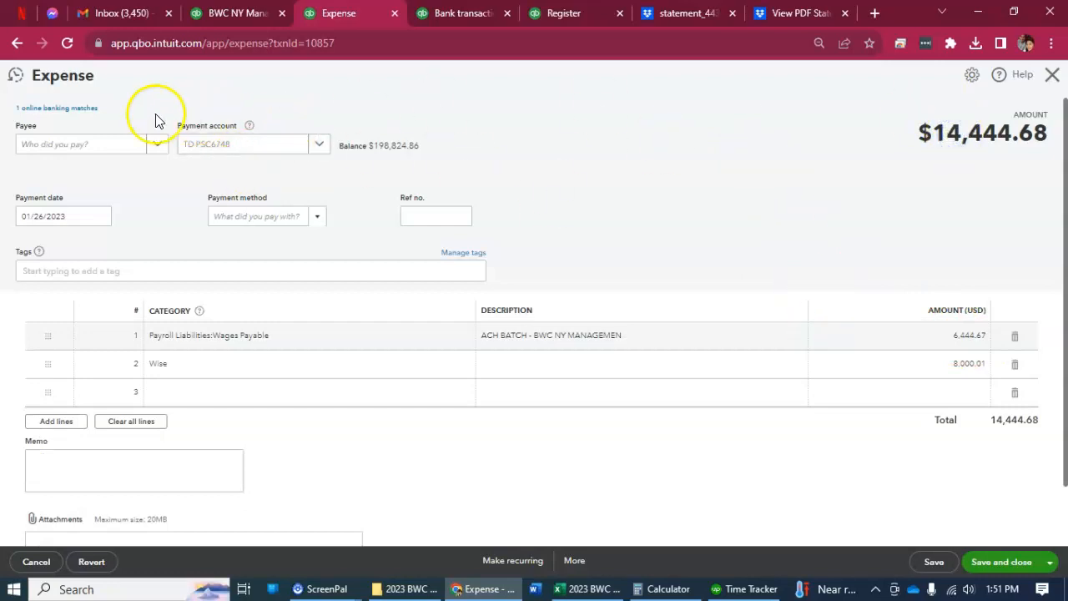
click(83, 108)
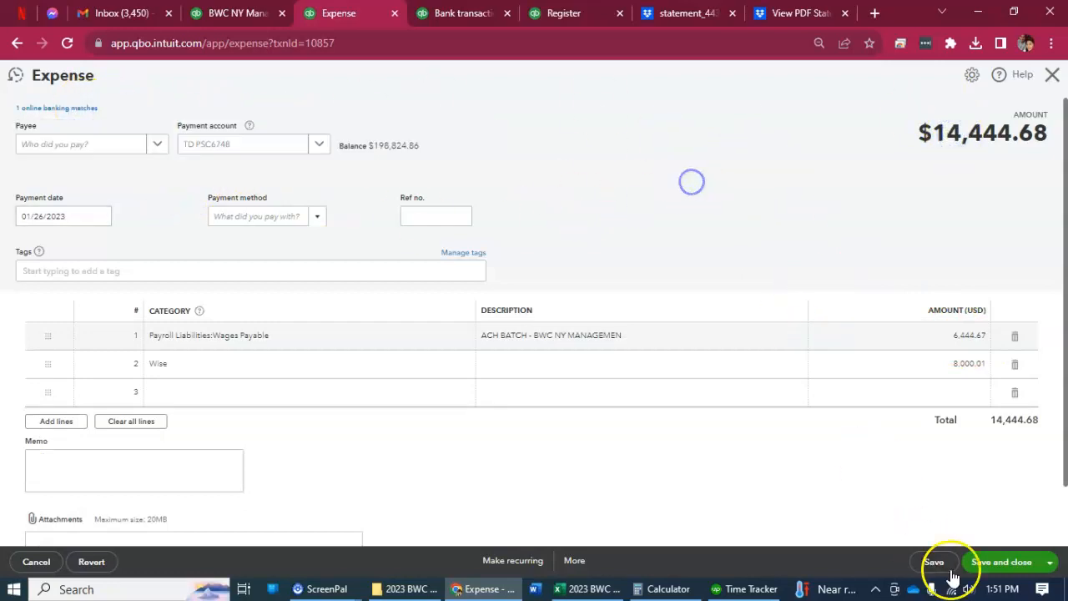
click(985, 563)
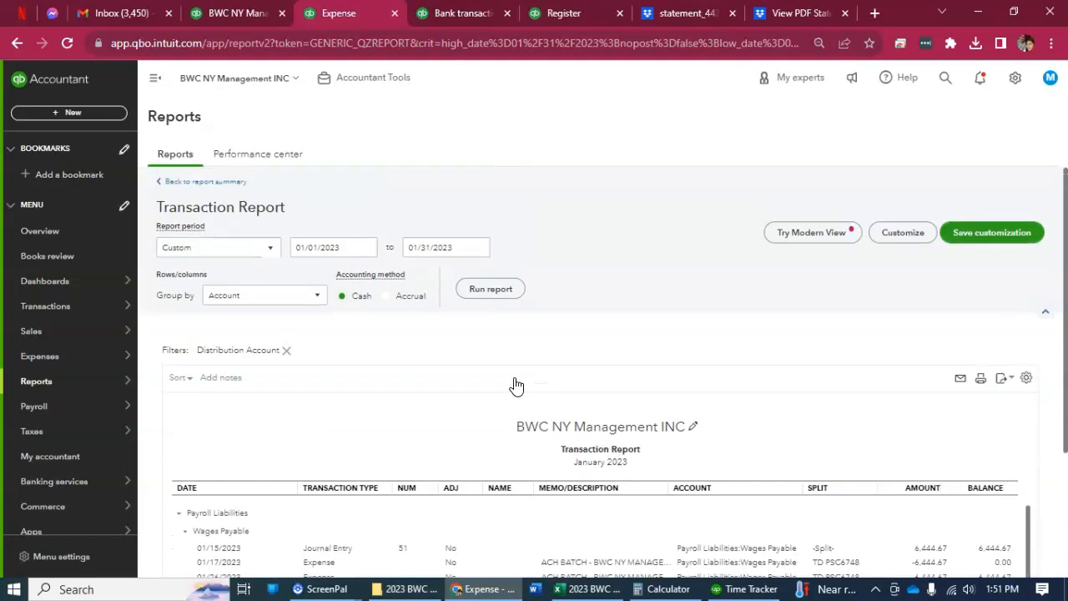
Check the categorized bank transactions and the January–February Wages Payable report, and return to the TD PSC6748 reconciliation.
click(429, 20)
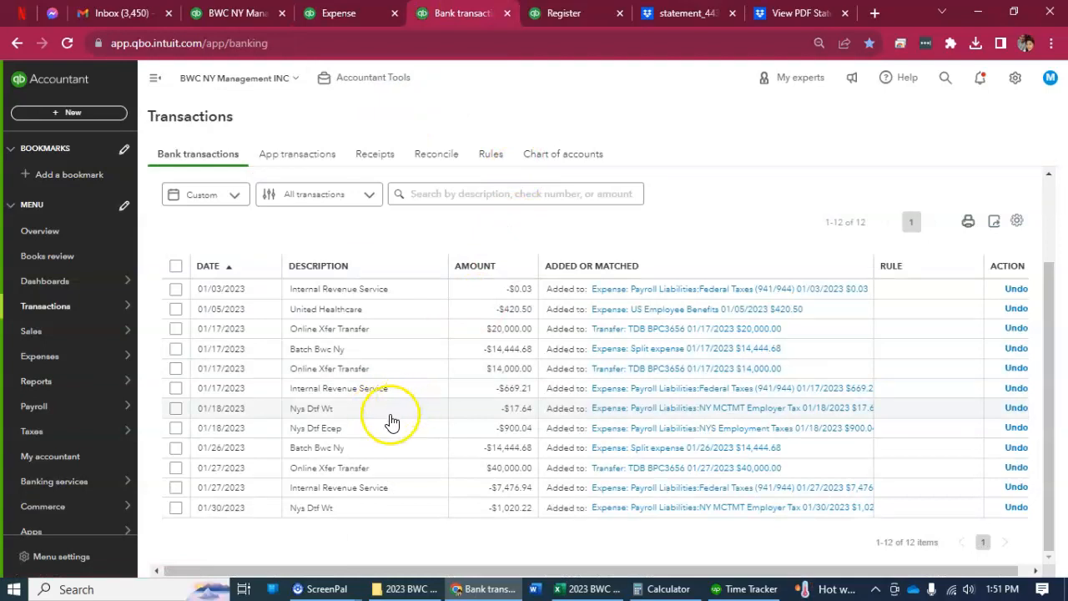
click(402, 546)
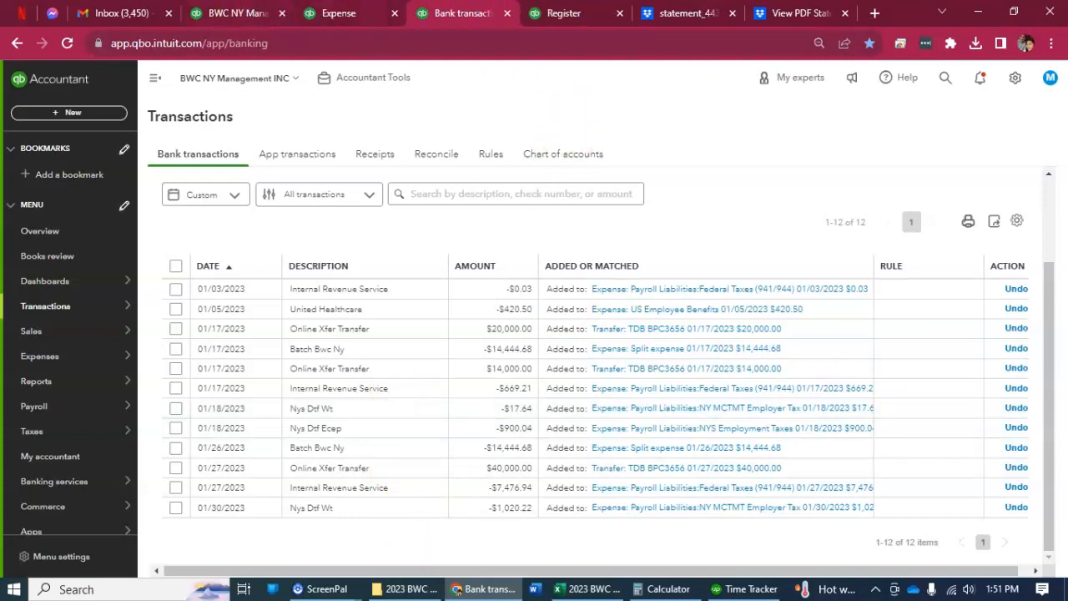
click(273, 10)
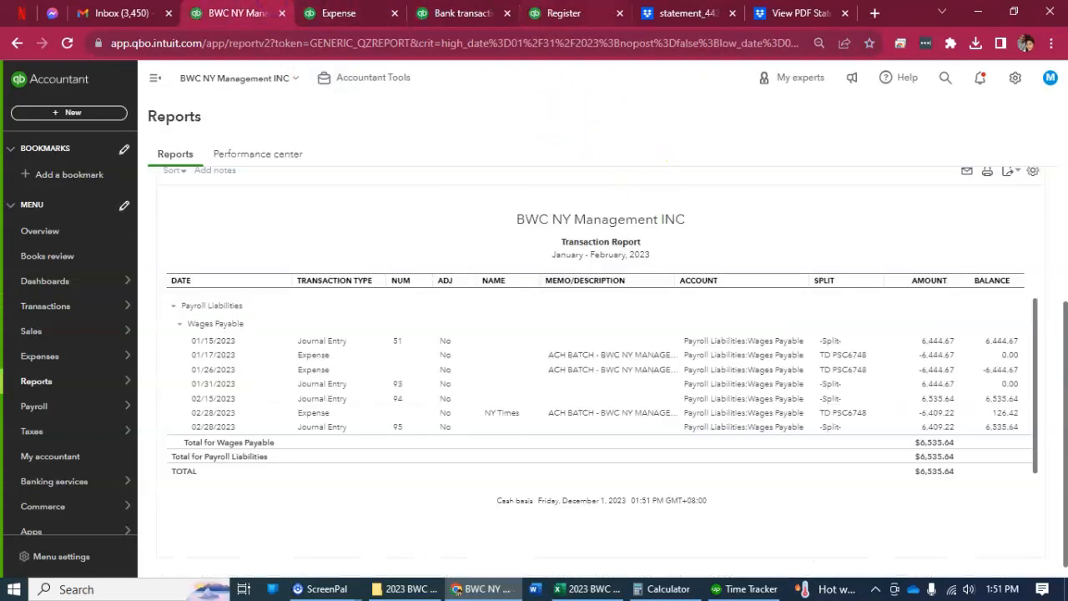
key(ctrl+Tab)
key(ctrl+Tab)
key(ctrl+Tab)
mouse_move(912, 206)
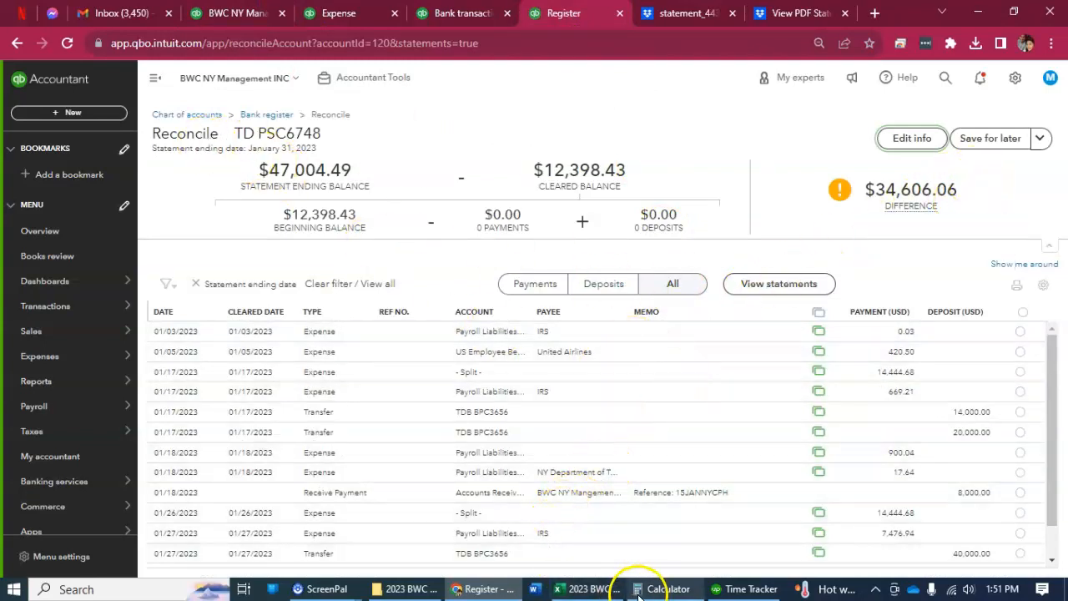
Place the January 2023 TD payroll statement's browser tab directly after the reconciliation tab and bring up the statement.
click(659, 17)
drag(808, 25, 676, 14)
click(563, 10)
click(659, 13)
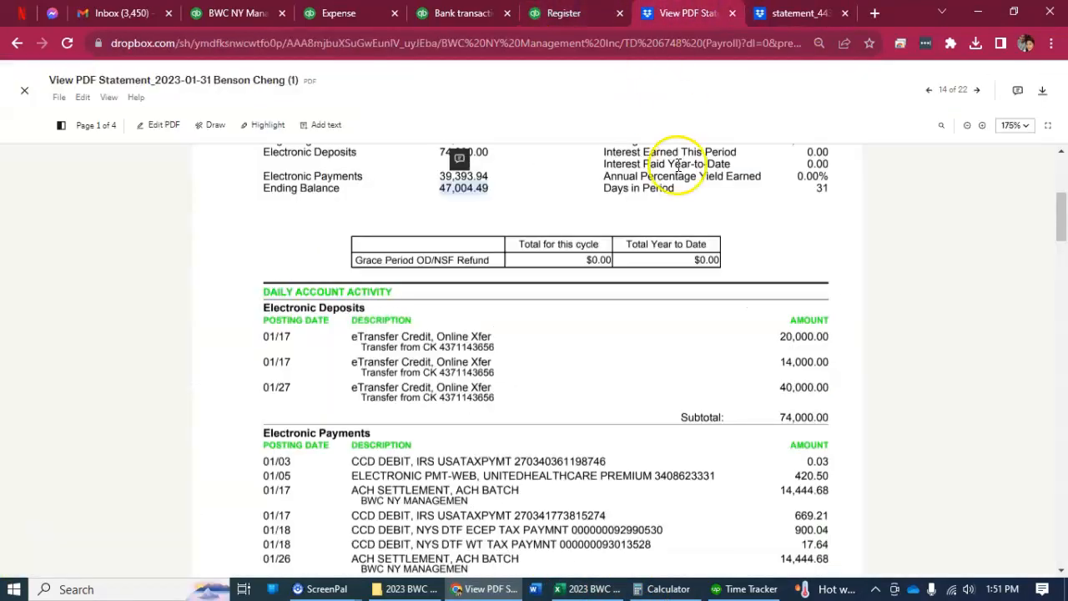
Compare the reconciliation with the TD statement's deposits and mark the 01/17/2023 transfers of 14,000.00 and 20,000.00 as cleared.
click(538, 13)
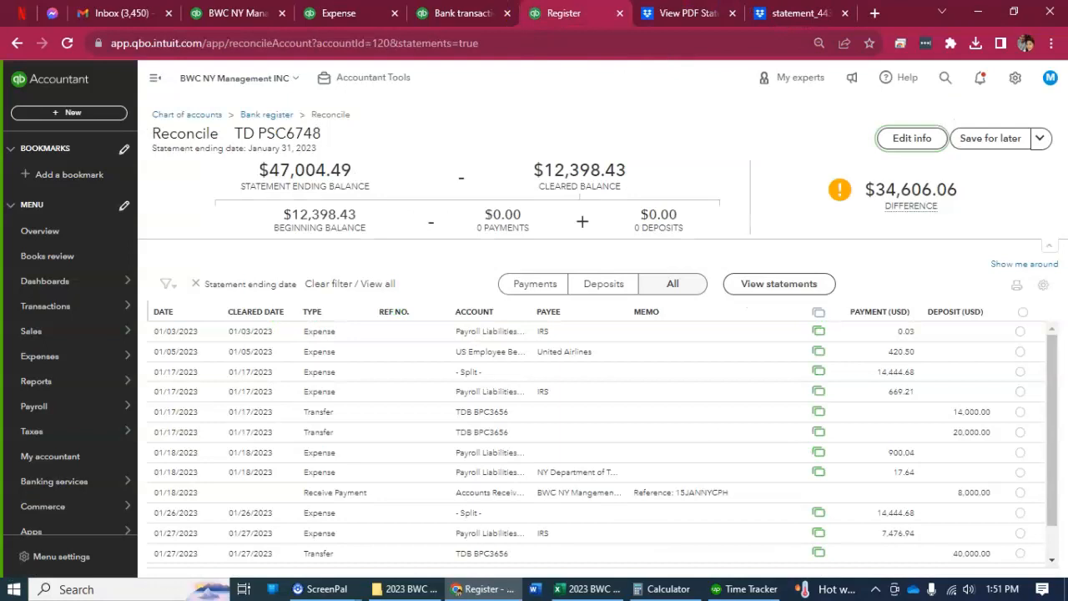
click(686, 18)
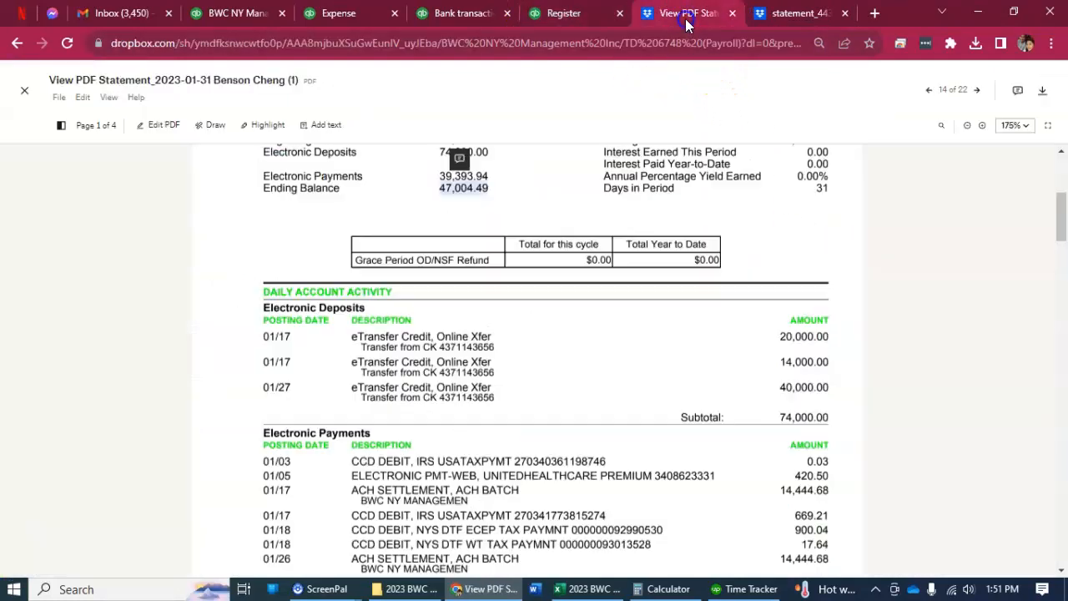
key(ctrl+shift+Tab)
click(1020, 431)
click(1020, 412)
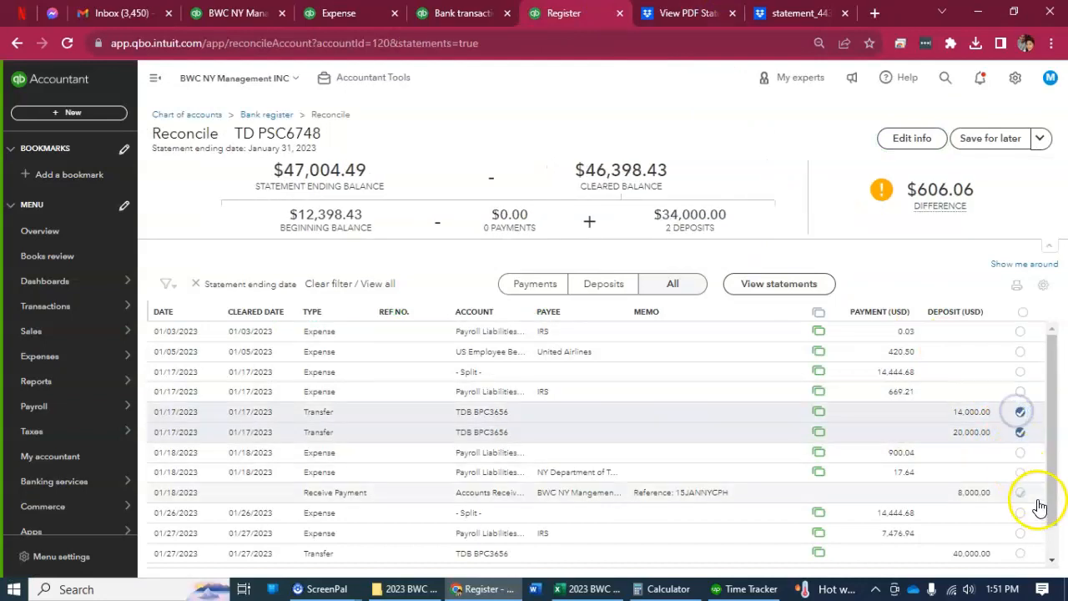
Recheck the TD statement's deposits and mark the 01/27/2023 transfer of 40,000.00 as cleared in the reconciliation.
click(499, 18)
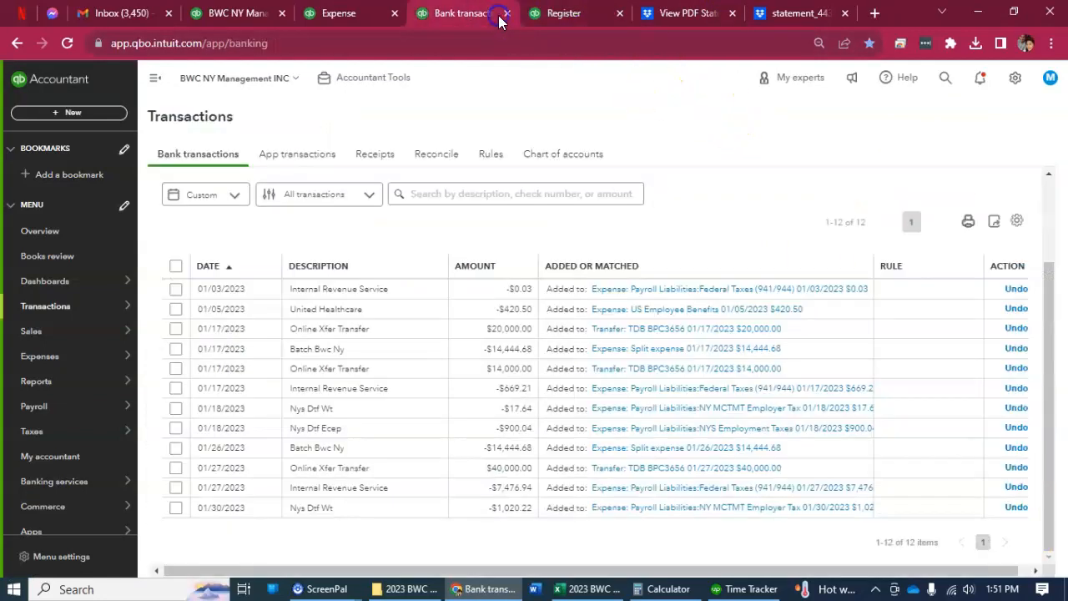
key(ctrl+Tab)
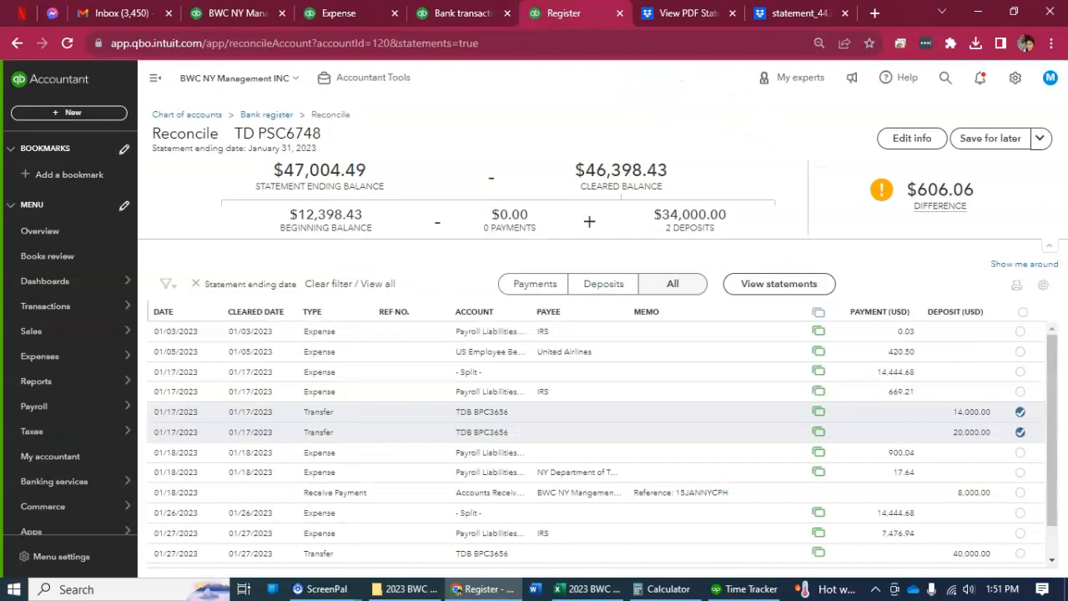
key(ctrl+Tab)
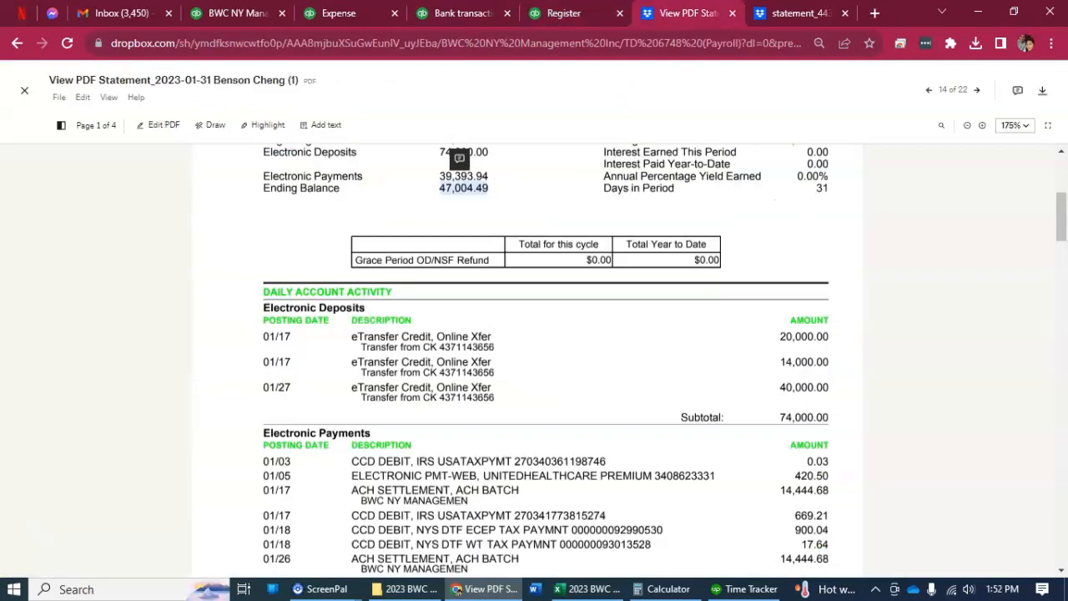
key(ctrl+shift+Tab)
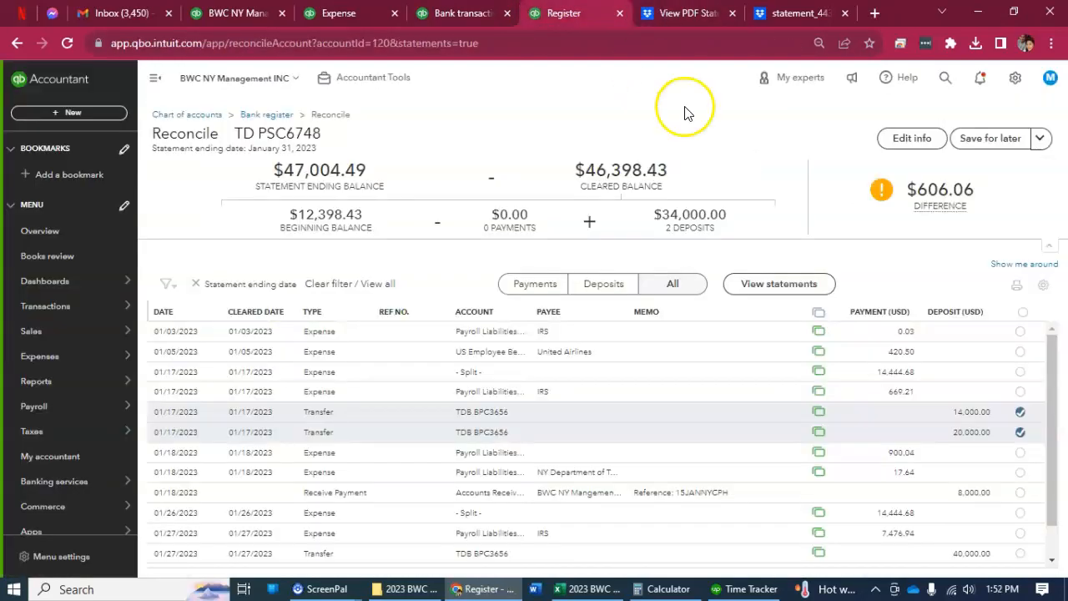
scroll(1026, 534, down, 2)
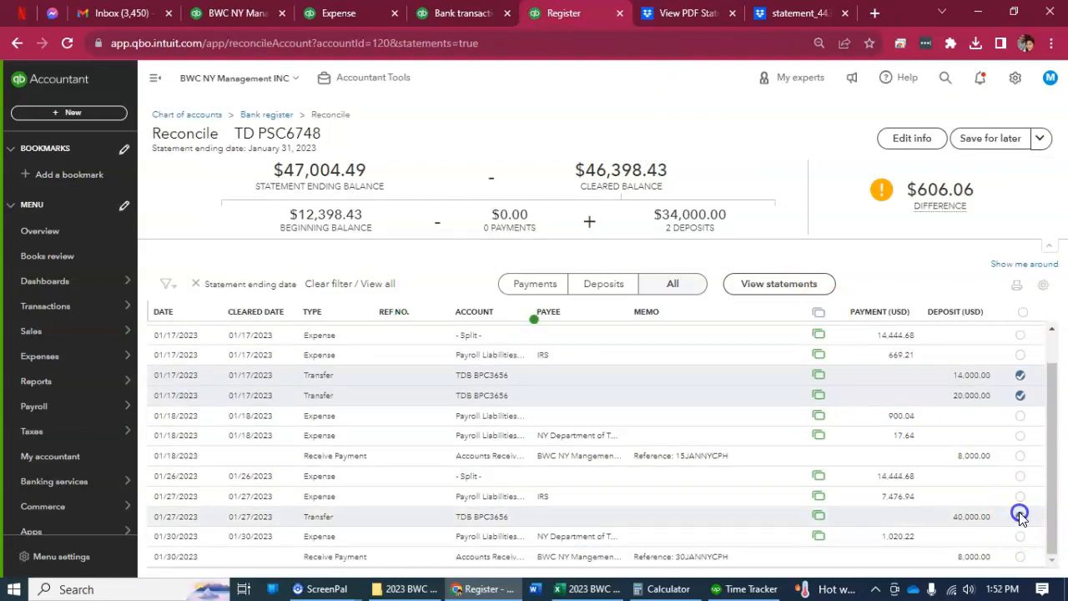
click(1020, 517)
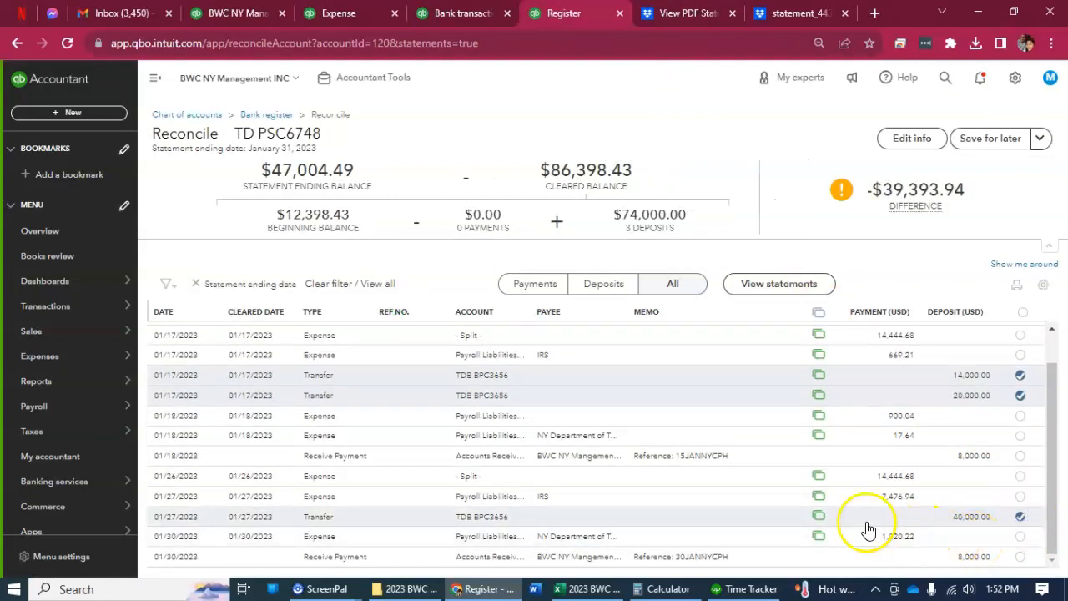
Open the 01/18/2023 Receive Payment of 8,000.00 from the reconciliation, review its details and delete it.
click(736, 455)
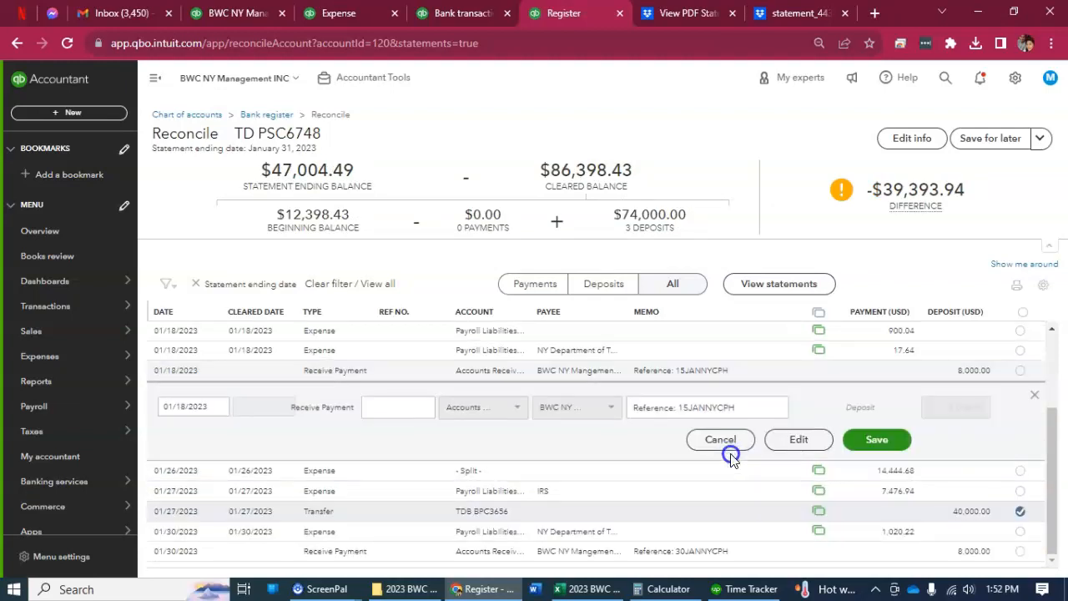
click(803, 441)
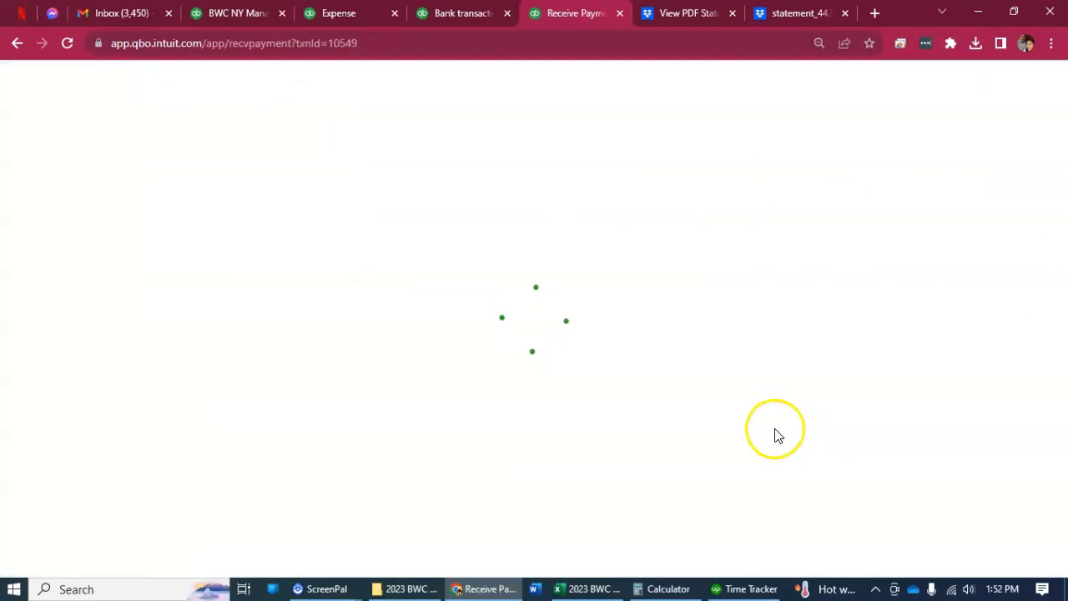
scroll(750, 433, down, 3)
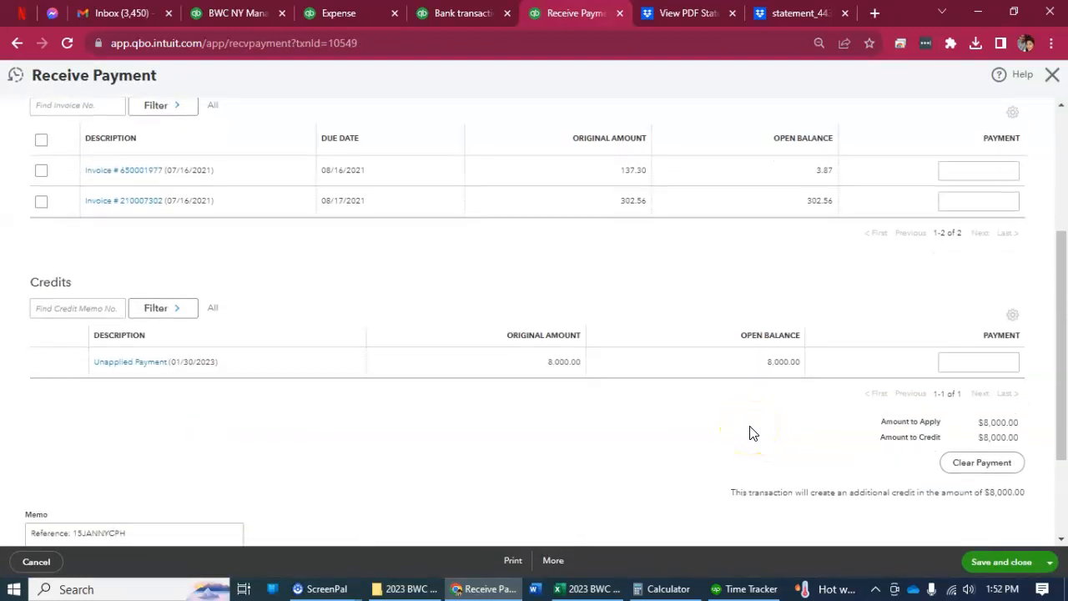
scroll(749, 432, up, 3)
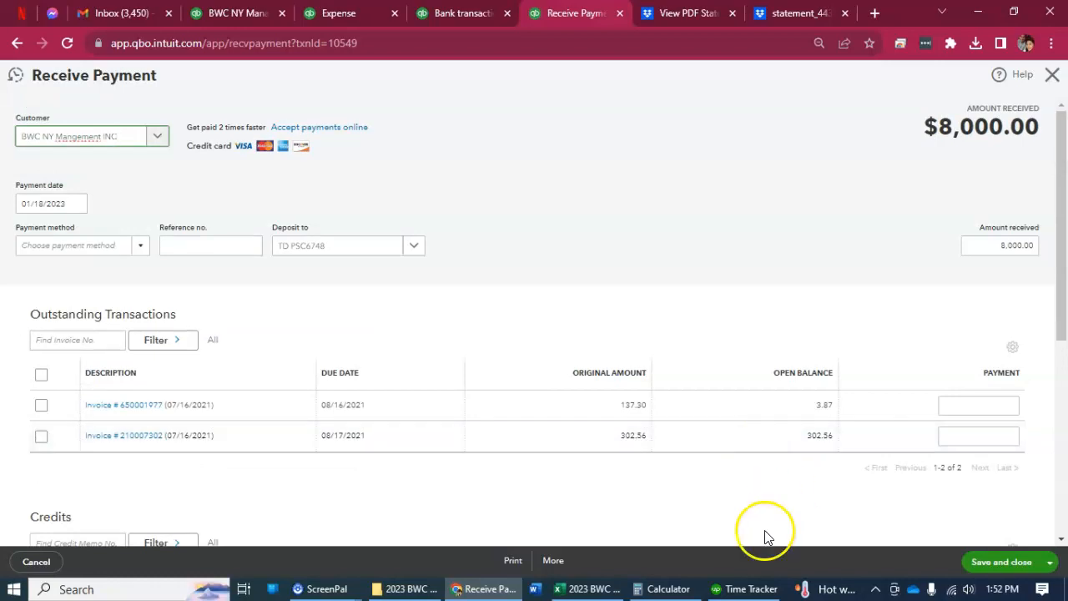
click(553, 561)
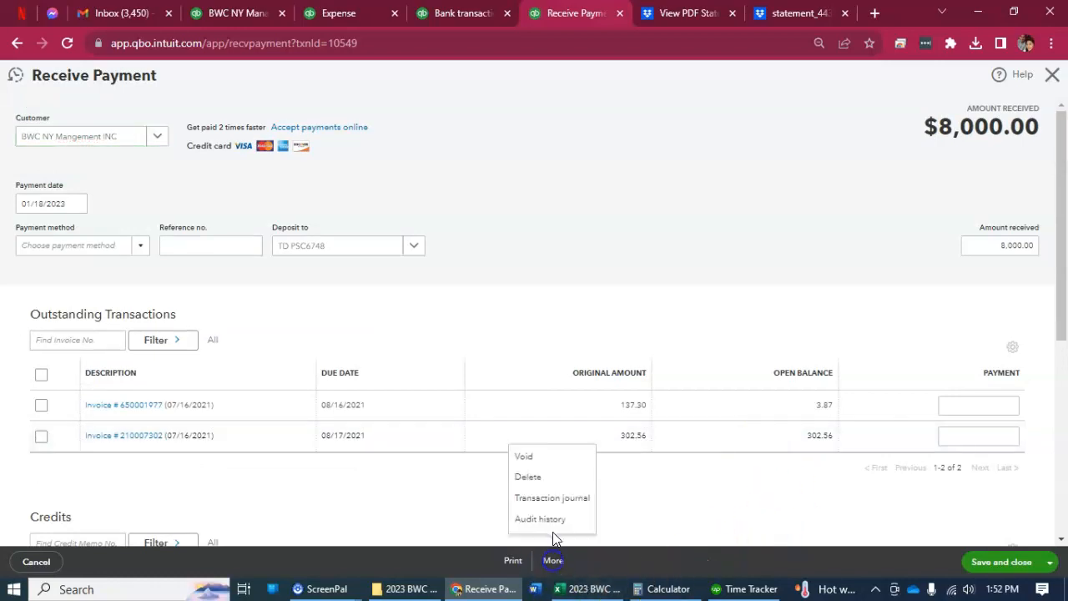
click(538, 478)
click(605, 357)
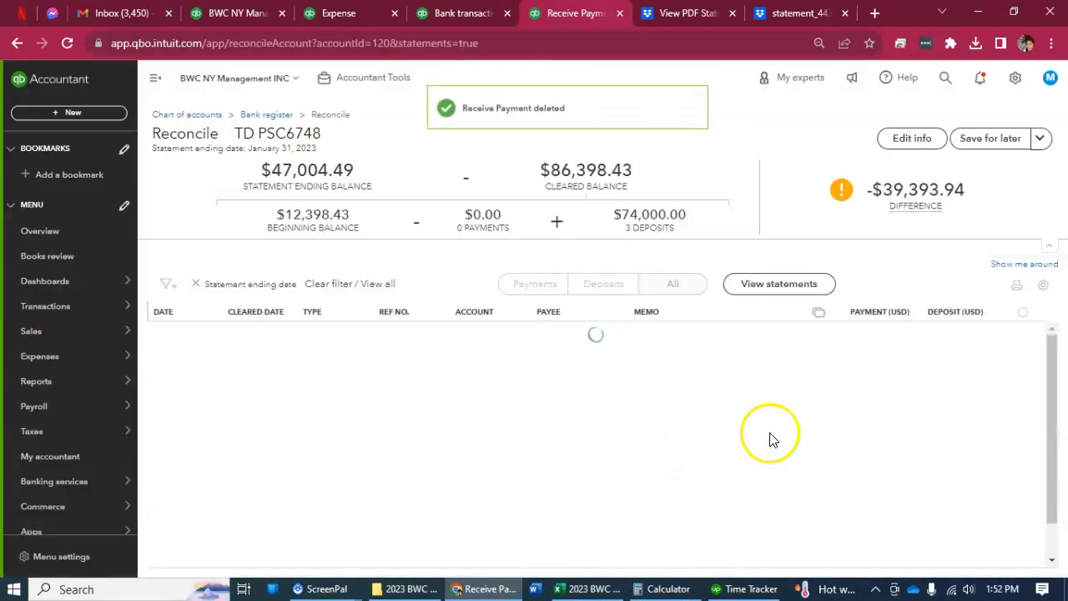
Open the 01/30/2023 Receive Payment of 8,000.00 from the reconciliation, review it and delete it.
scroll(964, 542, down, 5)
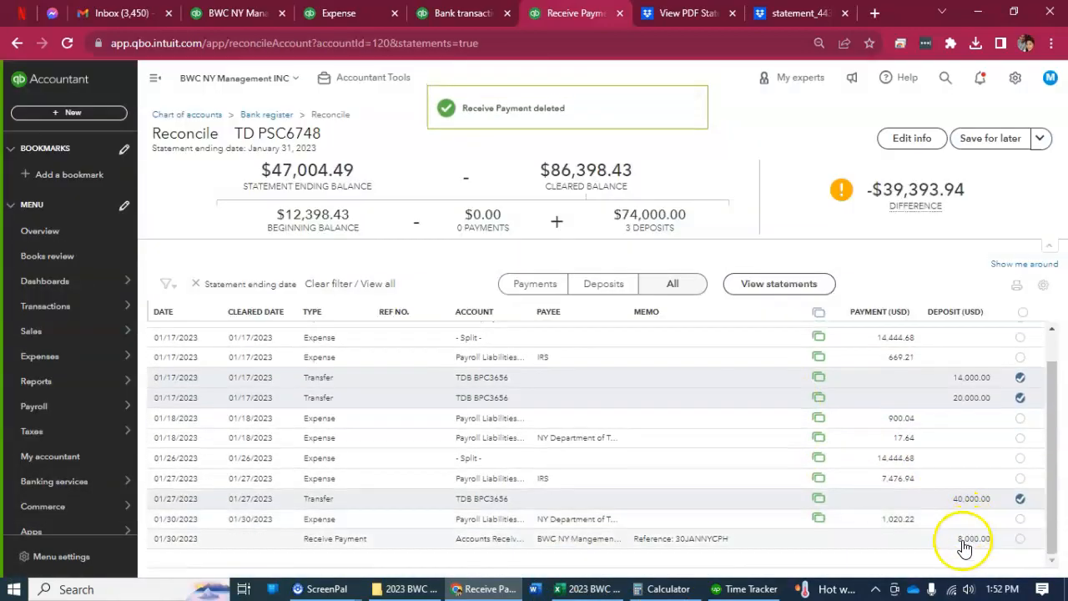
click(963, 541)
click(798, 440)
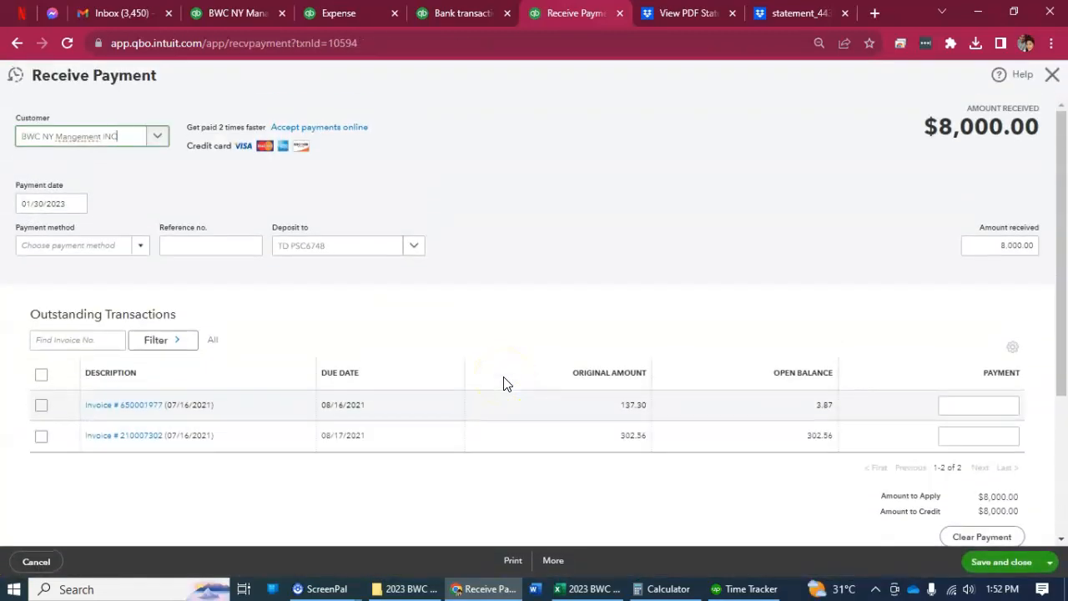
scroll(505, 382, down, 3)
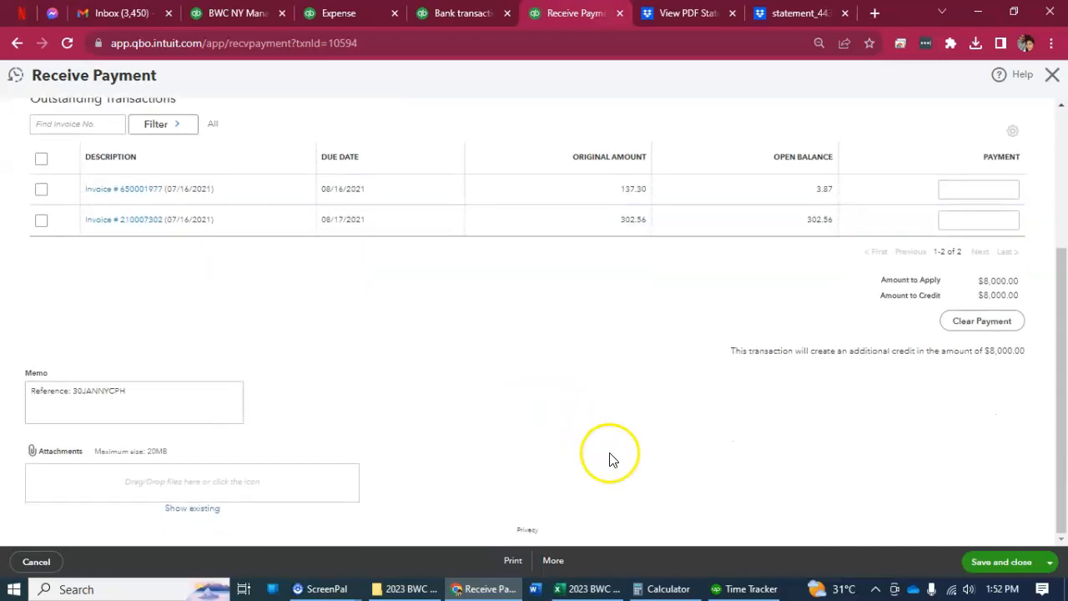
click(554, 560)
click(541, 477)
click(606, 357)
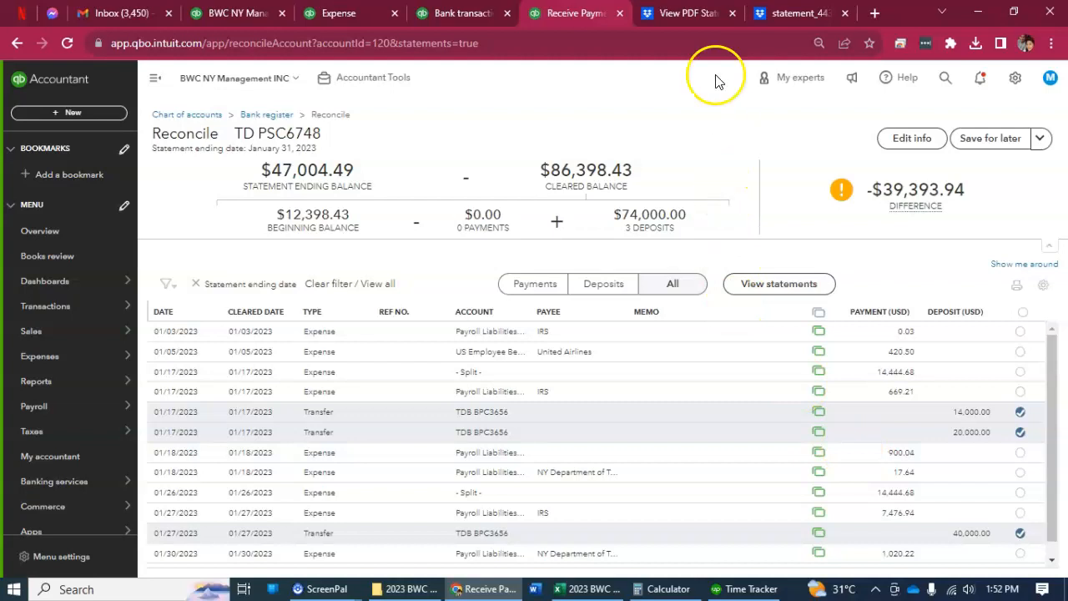
Check the TD statement's electronic payments and mark the 01/03/2023 IRS payment of 0.03 as cleared.
click(689, 13)
scroll(615, 361, down, 6)
scroll(605, 449, up, 5)
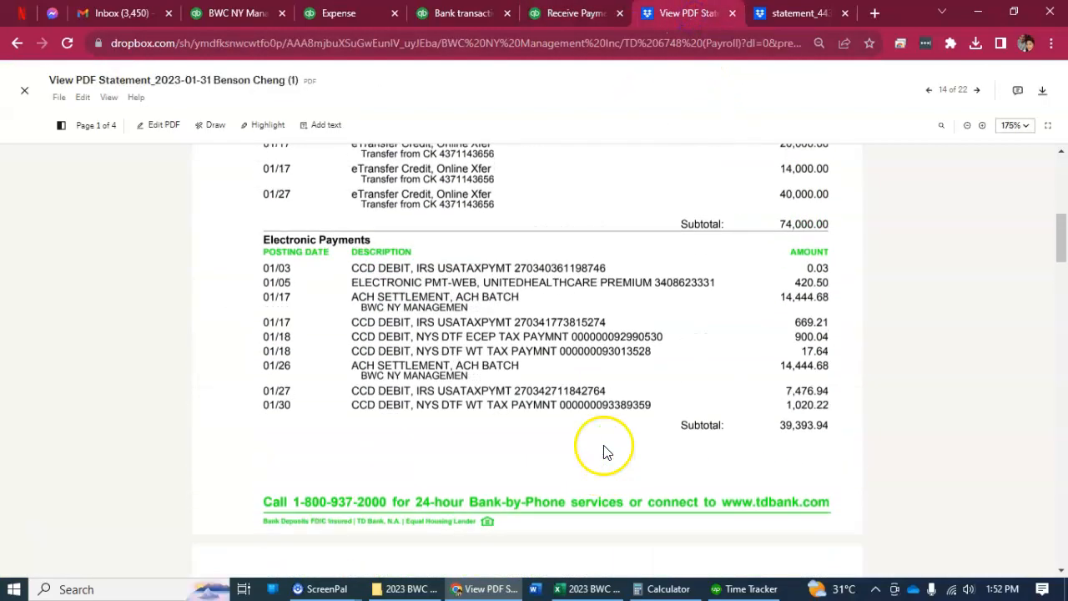
click(541, 17)
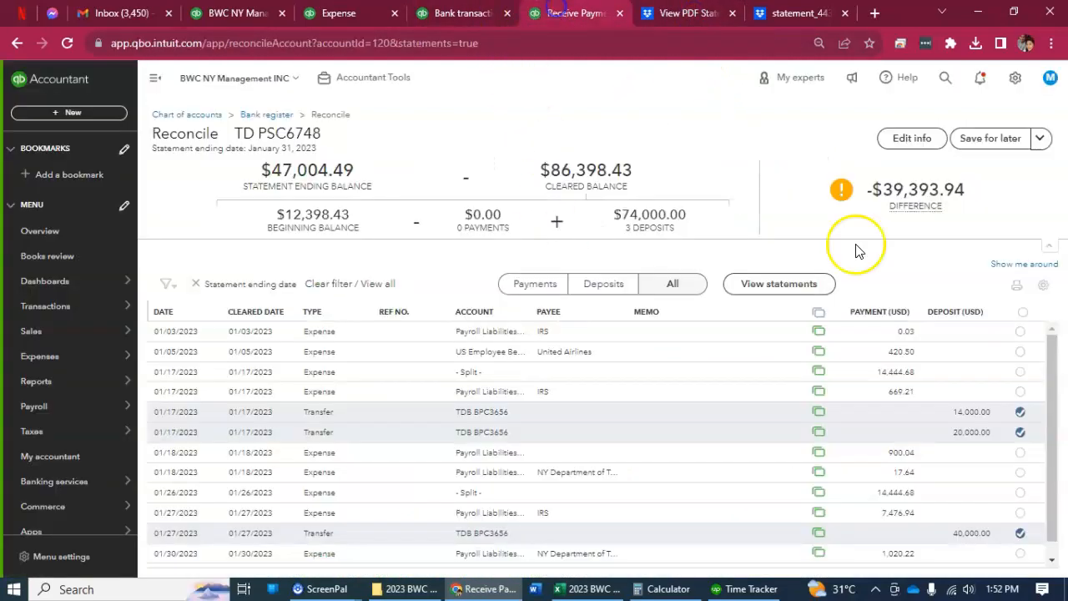
click(1020, 332)
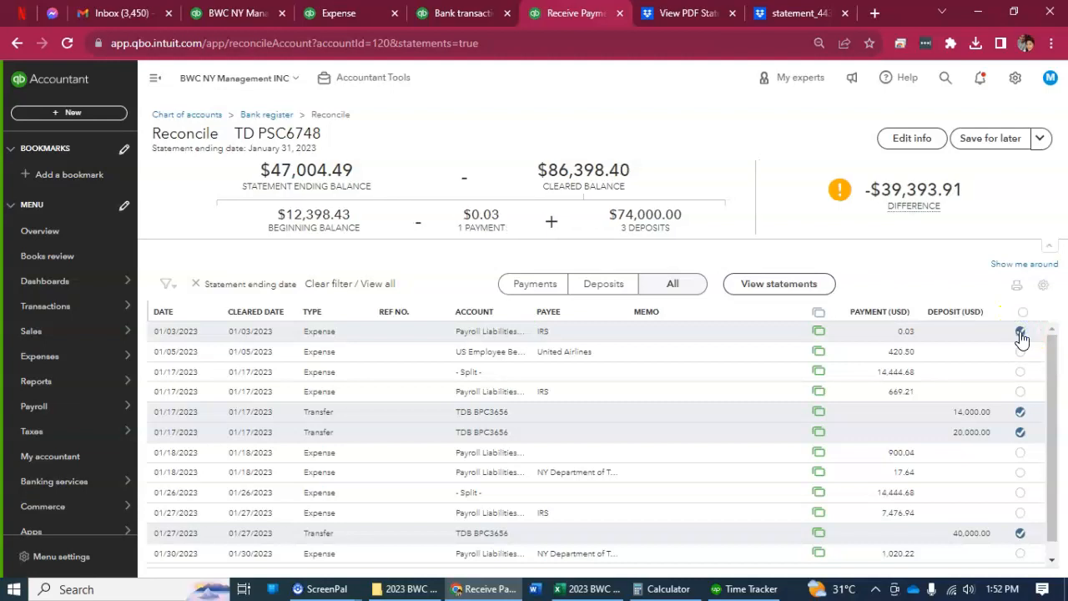
Widen the Account column and review the category of the 0.03 IRS expense without changing it.
drag(528, 313, 629, 306)
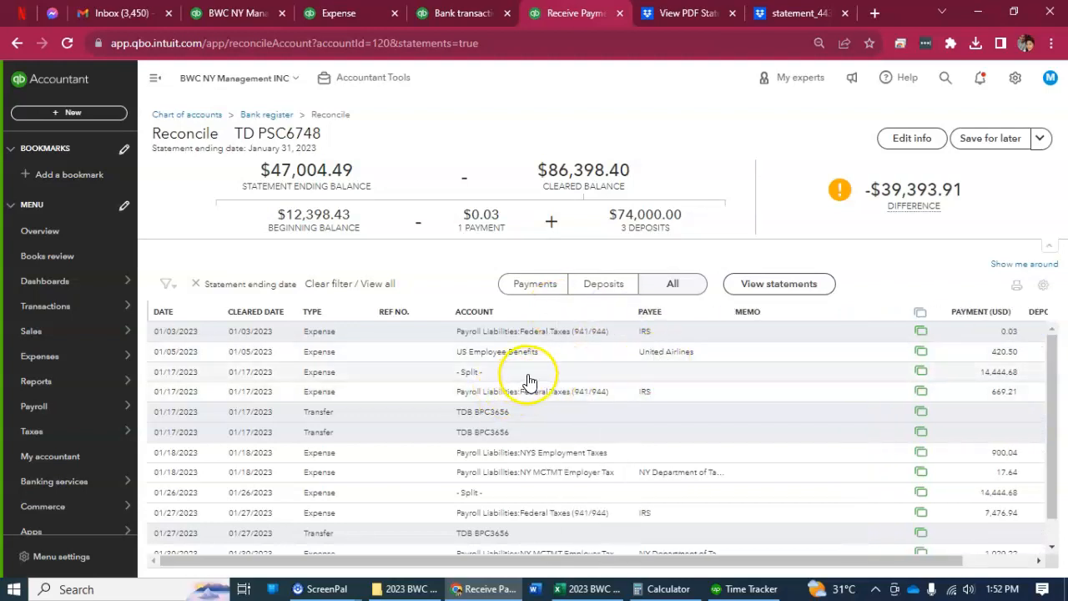
click(781, 335)
click(785, 400)
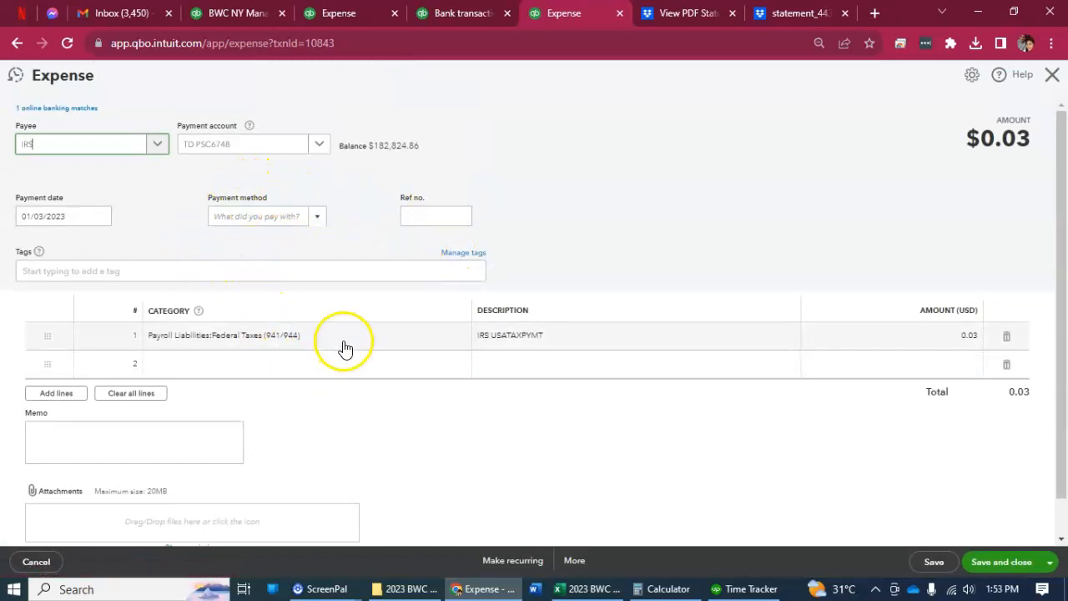
click(1052, 75)
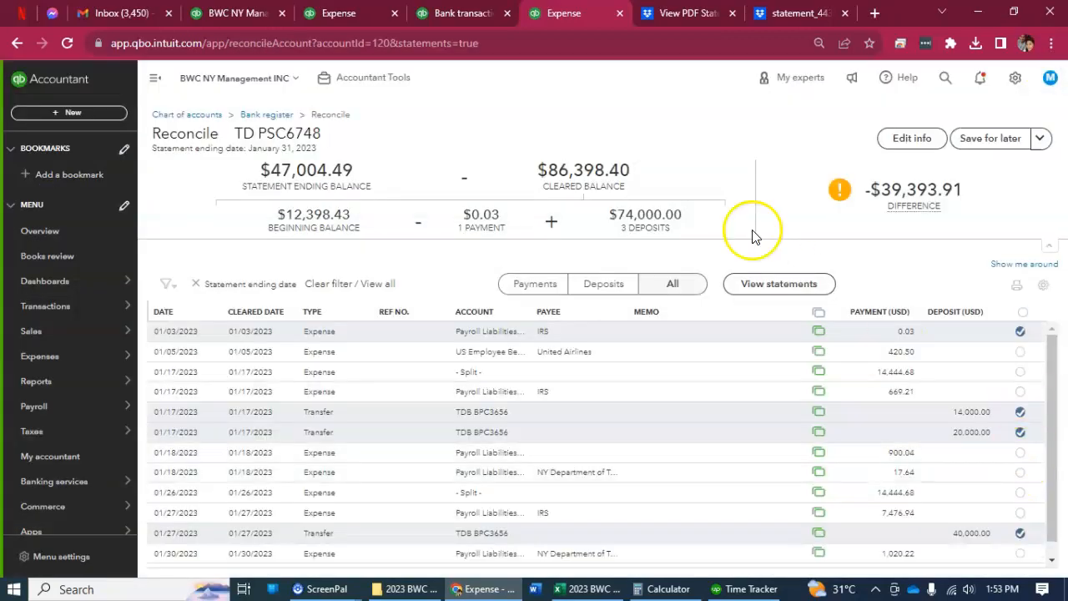
Compare with the TD statement and mark the 01/05/2023 payment of 420.50 and the 01/17/2023 split expense of 14,444.68 as cleared.
click(672, 19)
click(576, 13)
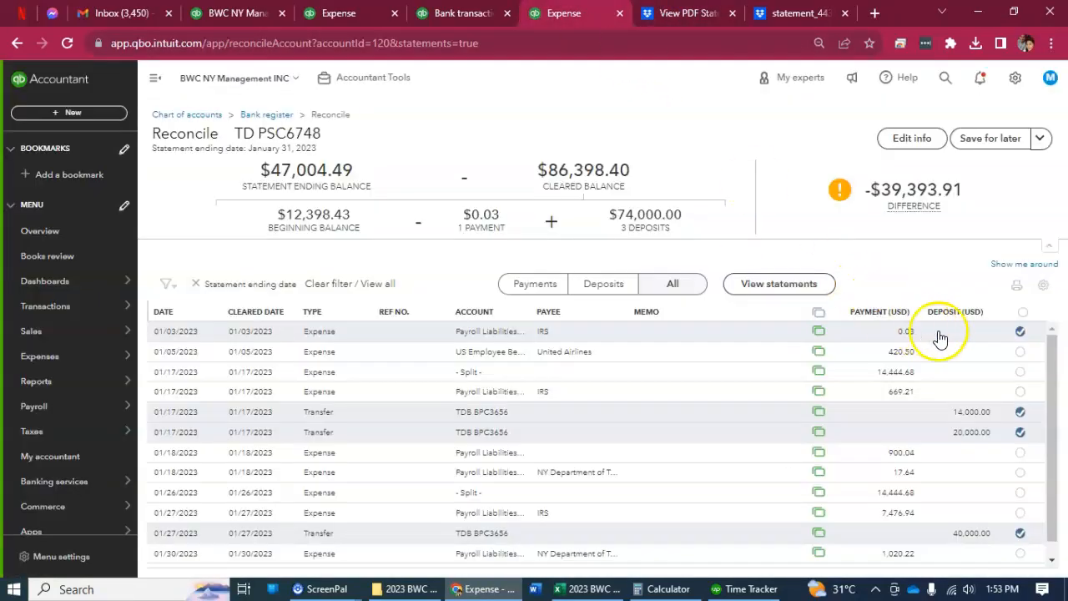
click(1020, 351)
click(676, 13)
click(574, 13)
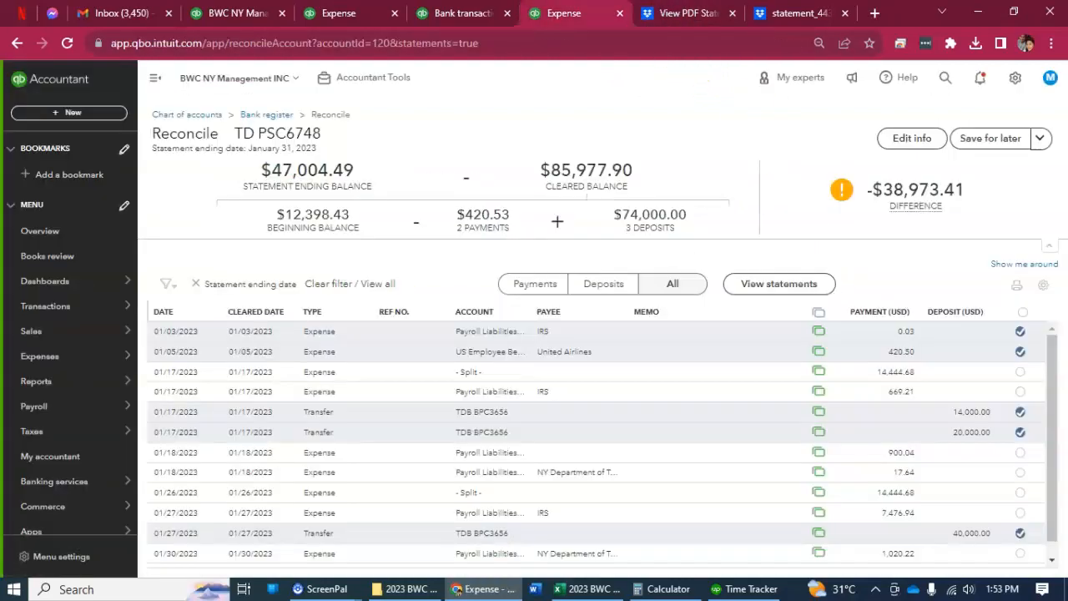
click(1019, 373)
Check the 01/17/2023 IRS expense of 669.21 against the statement, review its category and mark it as cleared.
click(675, 14)
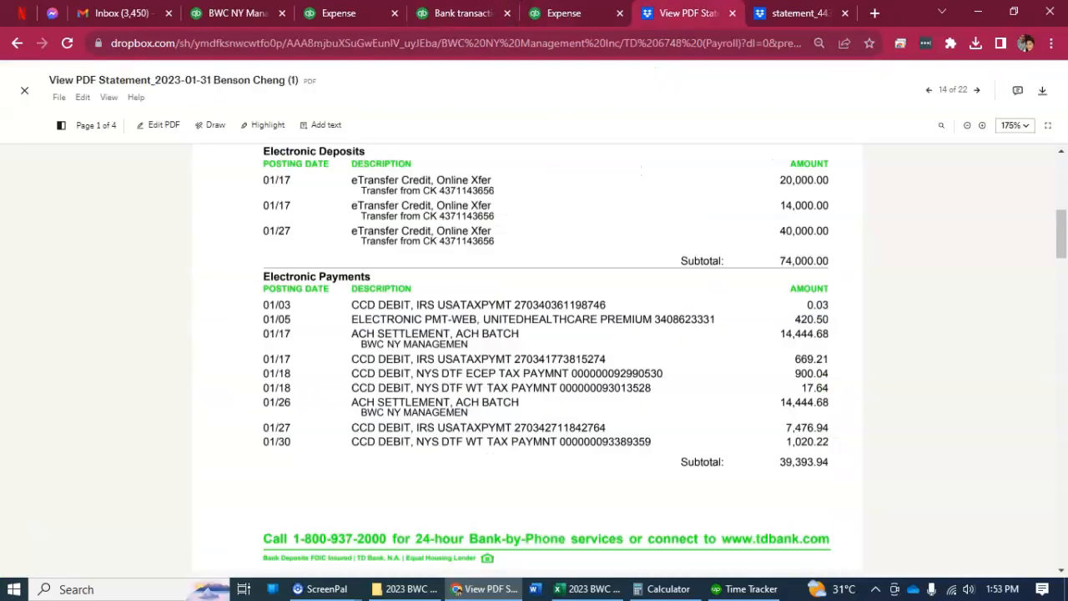
click(574, 13)
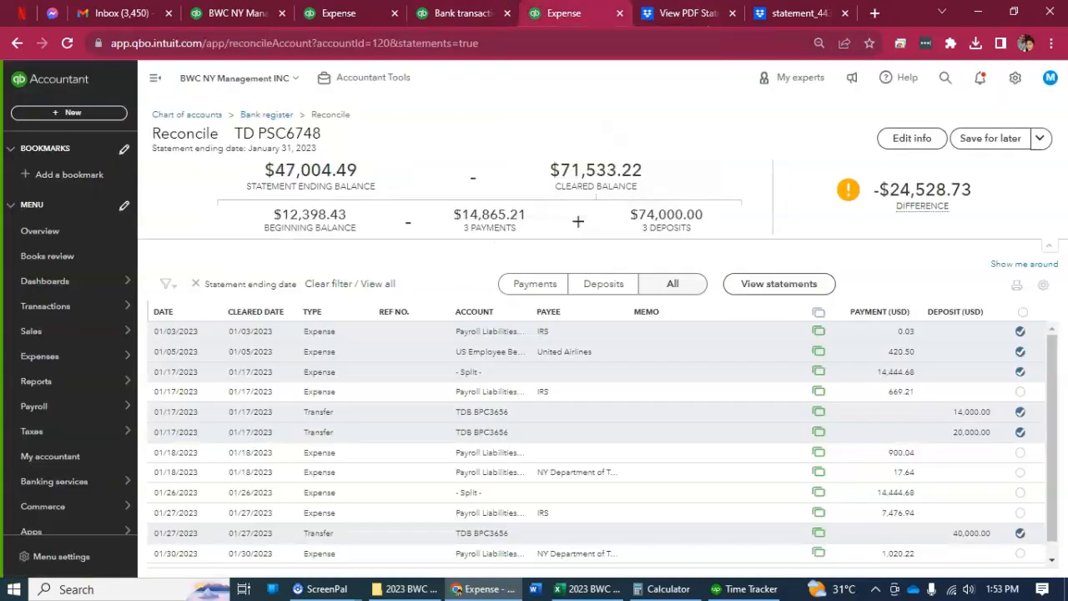
click(568, 403)
click(790, 439)
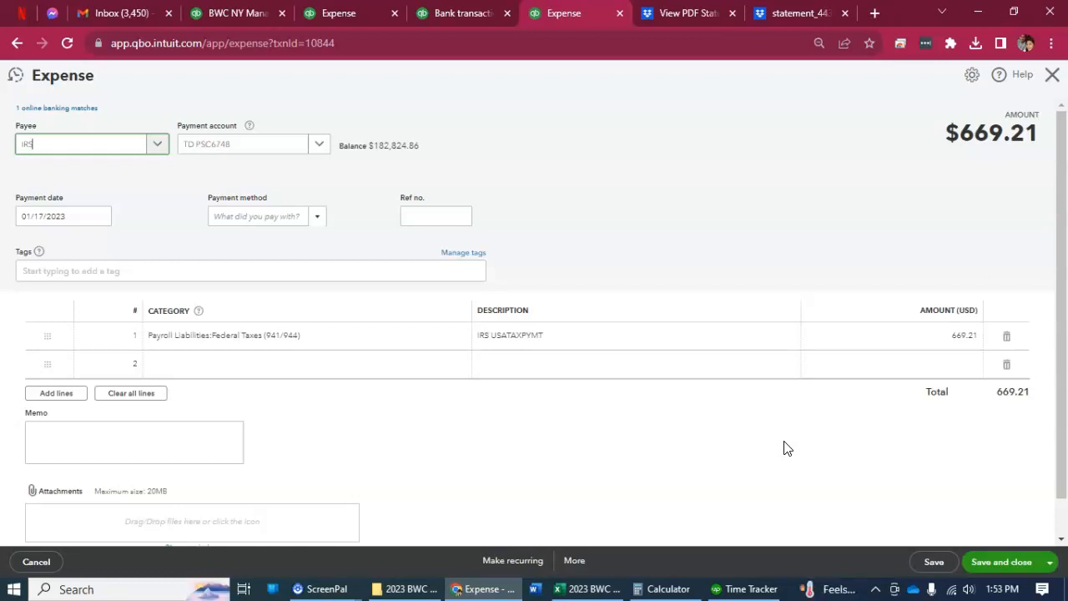
click(1051, 77)
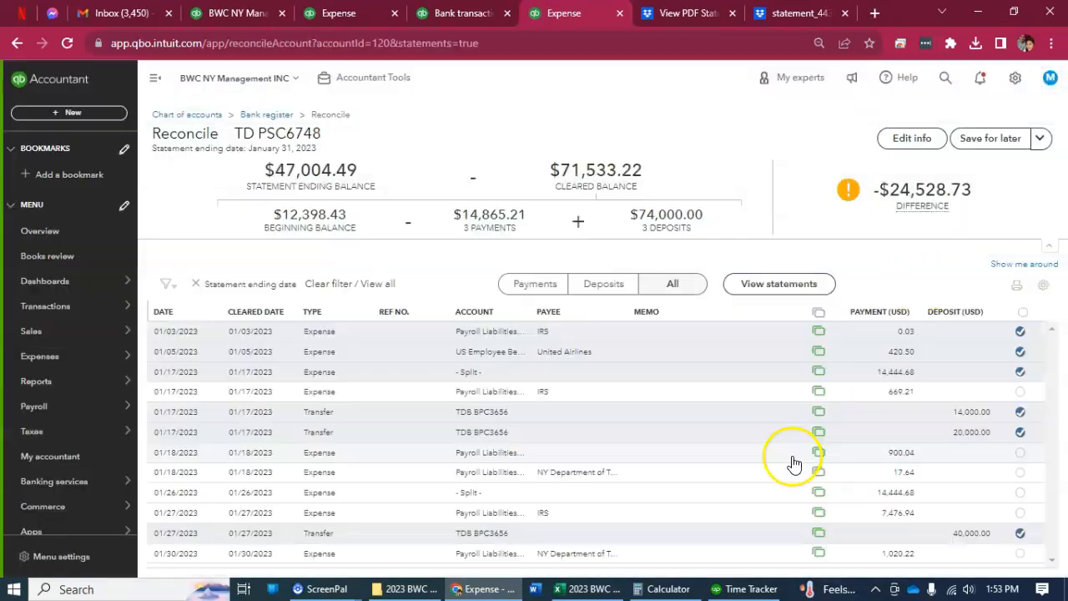
click(1019, 390)
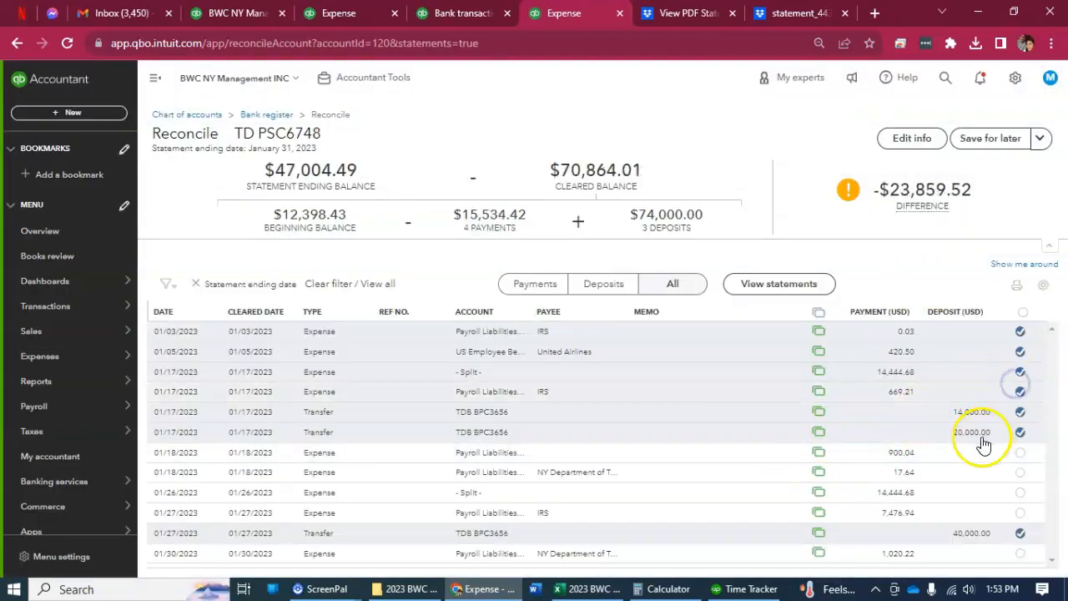
Check the categorized bank transactions and the TD statement, and mark the 01/18/2023 payment of 900.04 as cleared.
click(454, 14)
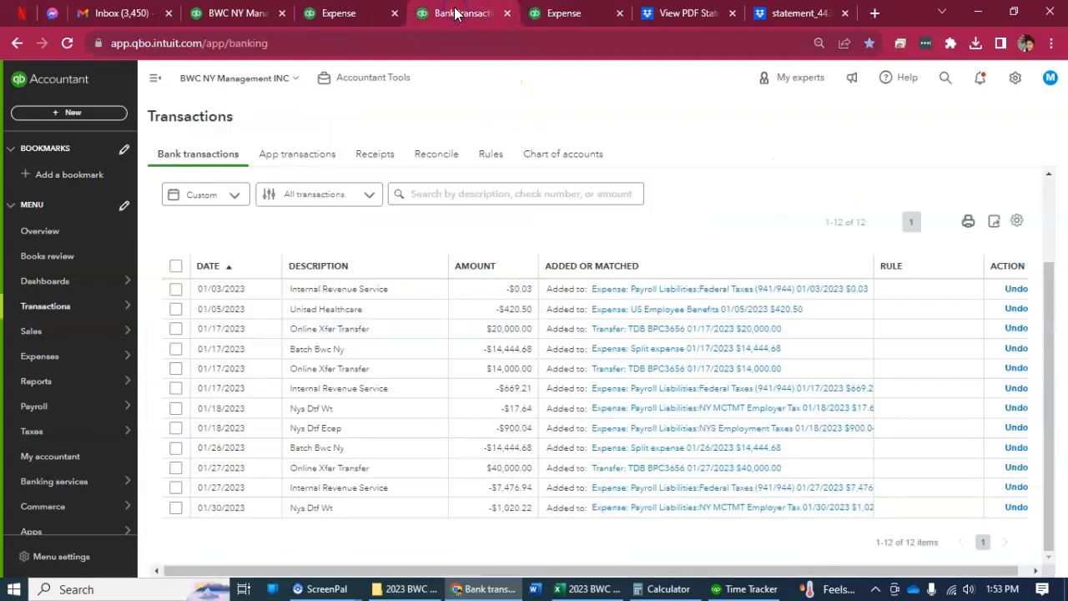
click(548, 11)
click(673, 15)
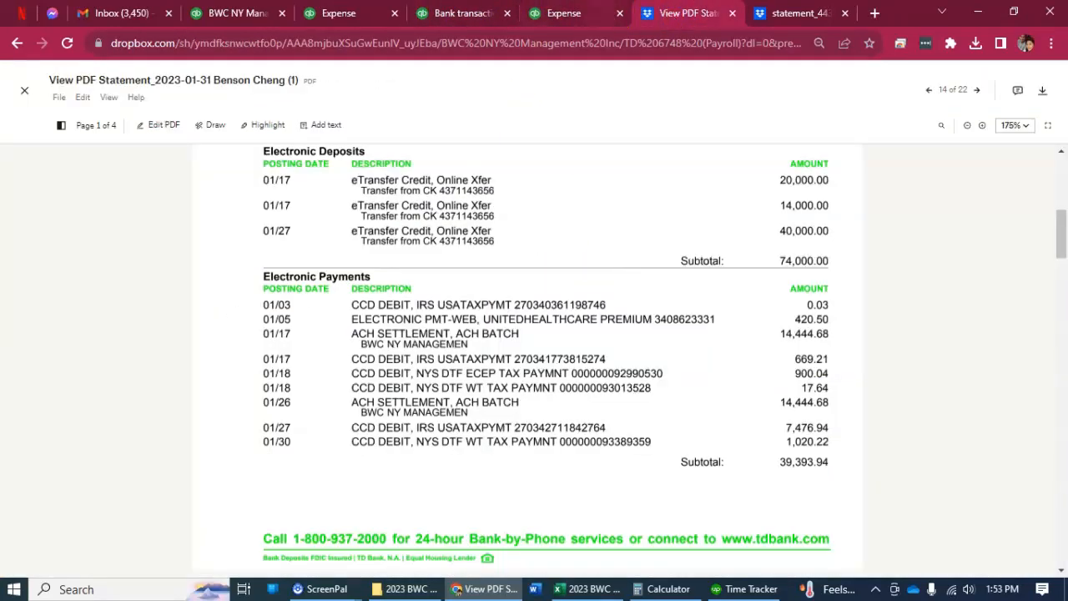
key(ctrl+shift+Tab)
click(1020, 451)
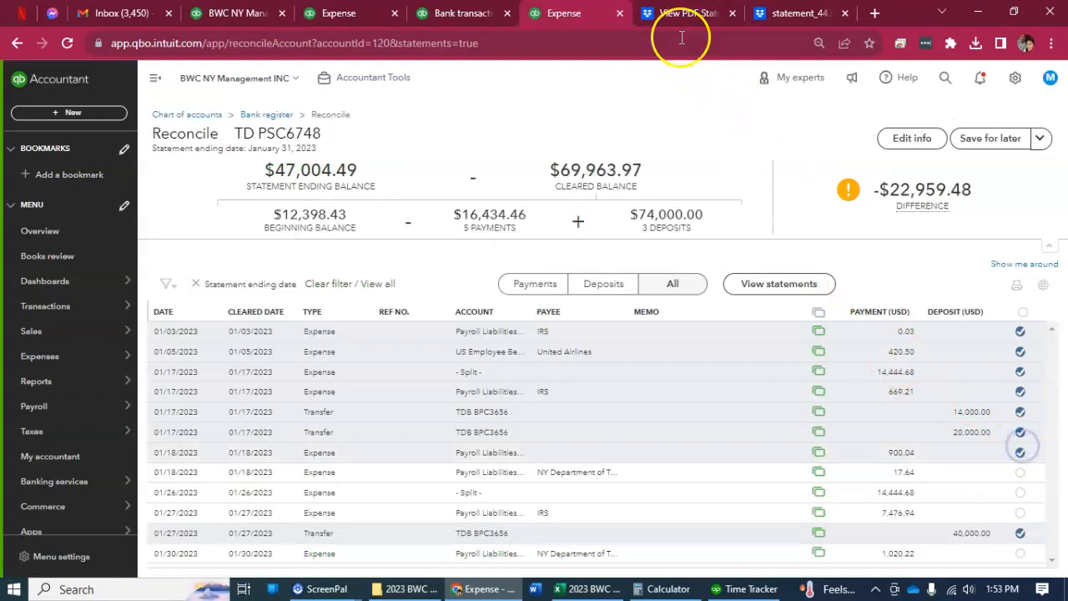
Recheck the TD statement and mark the 01/18/2023 payment of 17.64 and the 01/26/2023 split expense of 14,444.68 as cleared.
click(681, 14)
key(ctrl+shift+Tab)
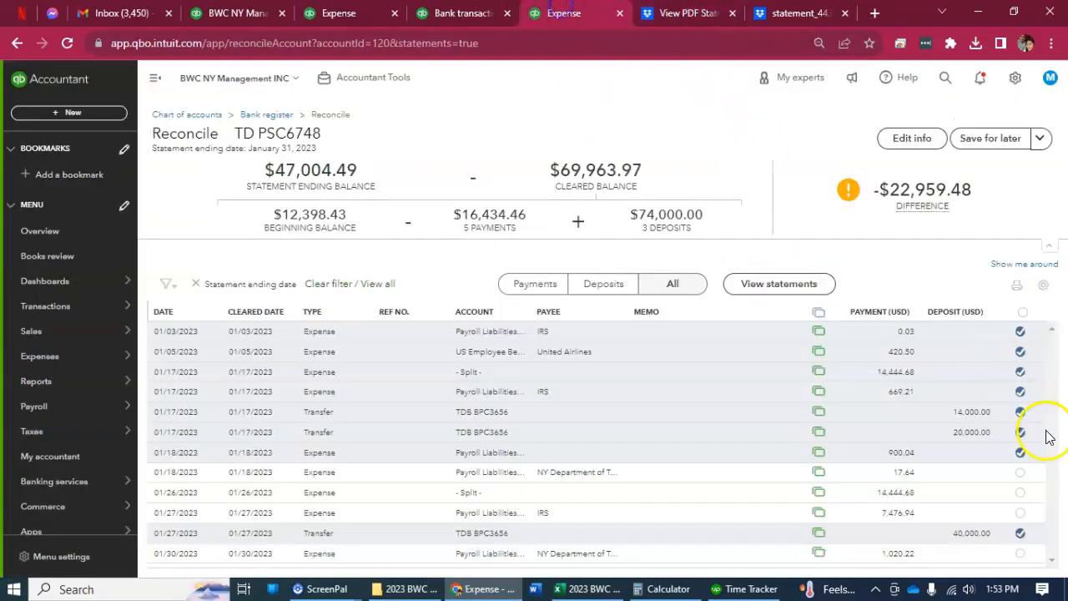
click(1020, 471)
click(1020, 492)
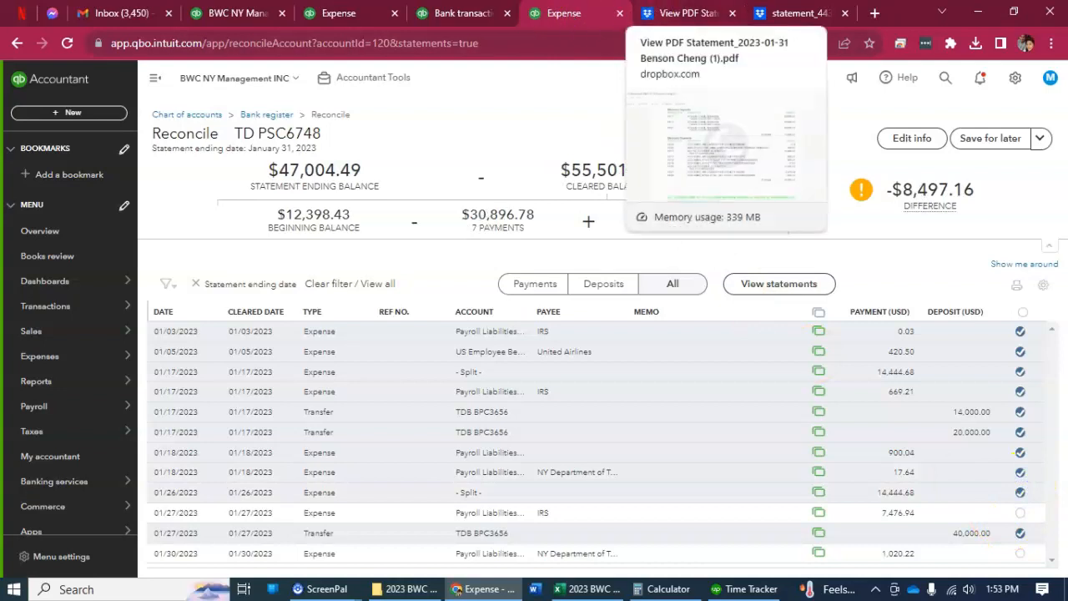
Verify the last statement payments and mark the 01/27/2023 IRS payment of 7,476.94 and the 01/30/2023 payment of 1,020.22 as cleared.
click(681, 14)
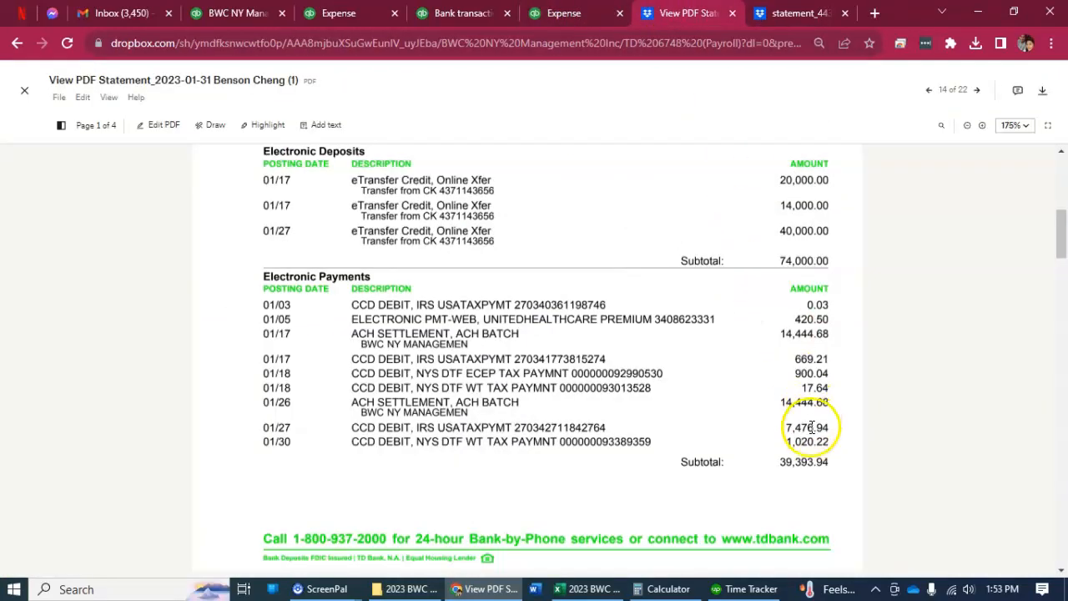
click(565, 13)
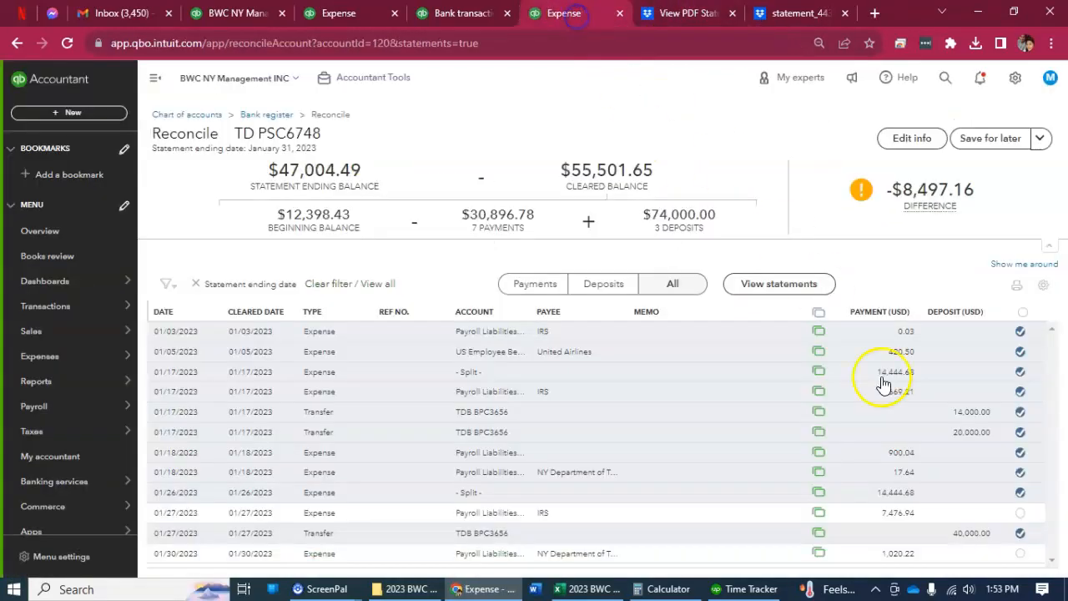
click(1017, 517)
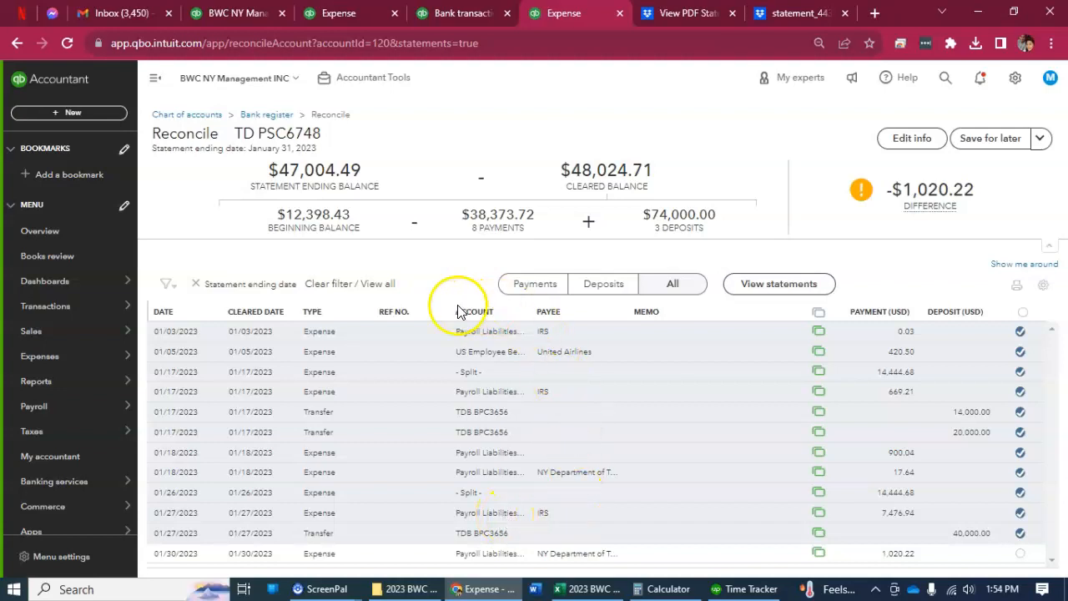
drag(449, 314, 425, 312)
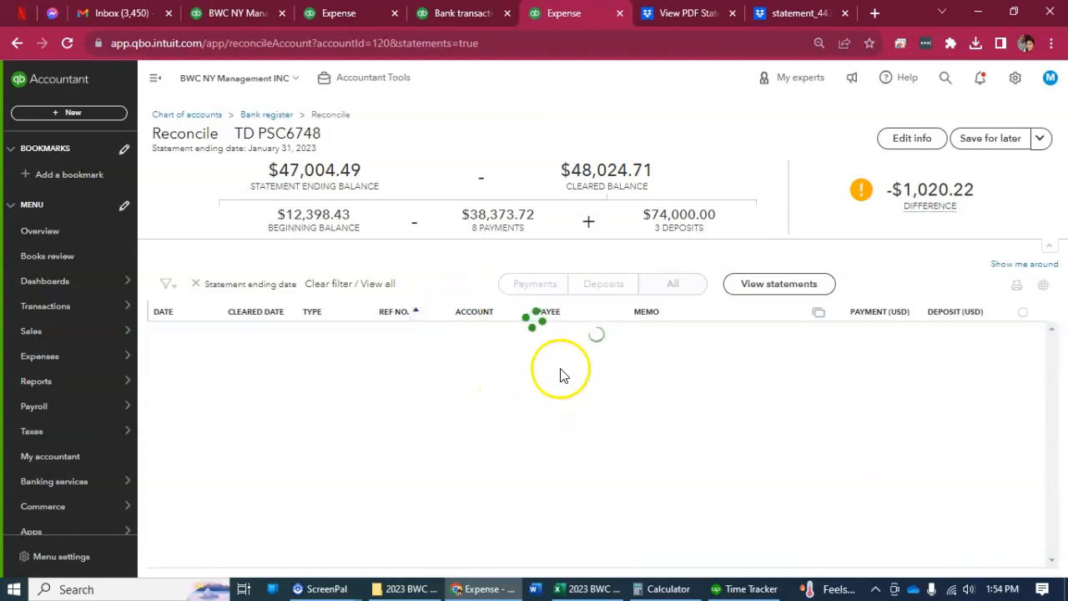
key(ctrl+Tab)
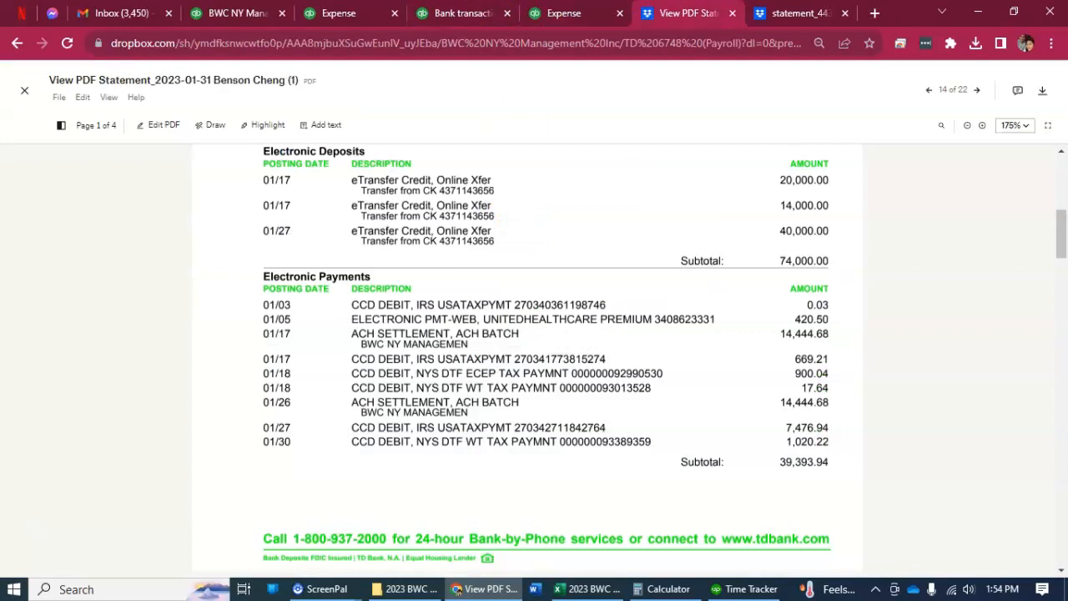
key(ctrl+shift+Tab)
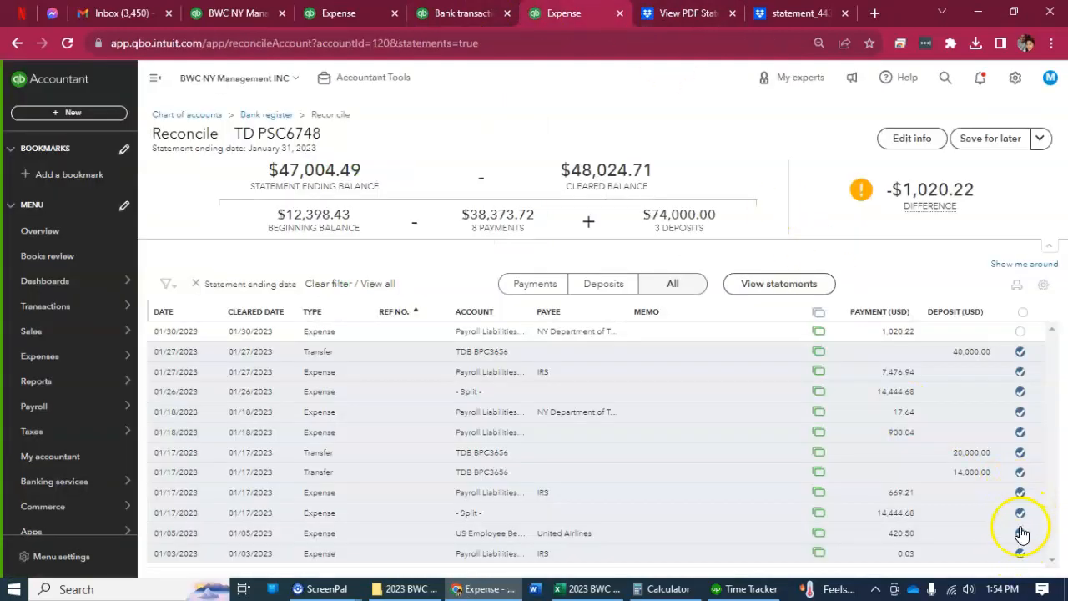
click(1019, 332)
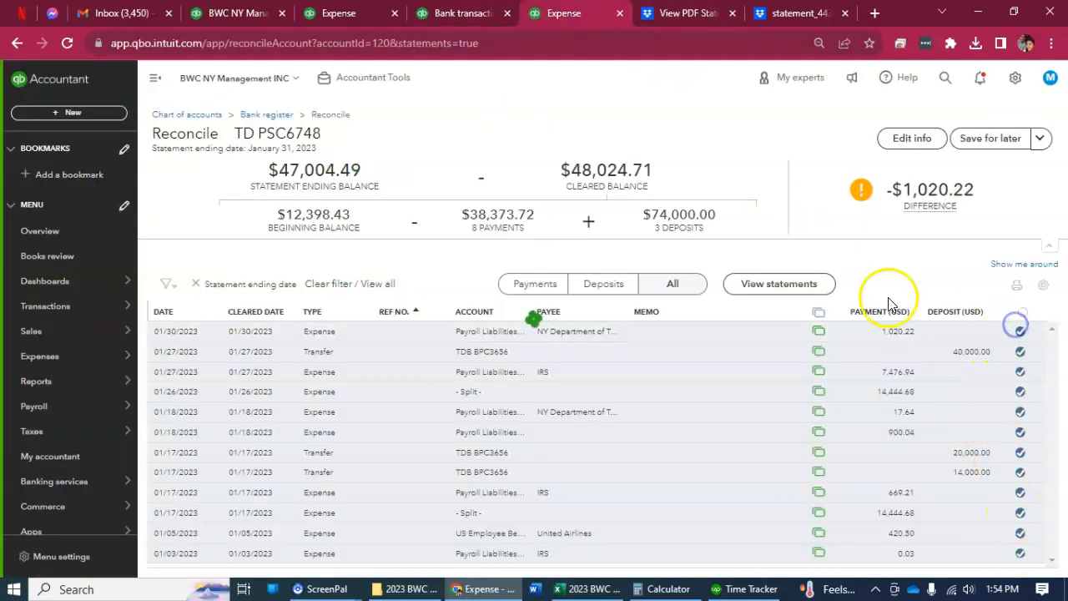
Review the categorized bank transactions and the January 2023 Wages Payable transaction report.
click(481, 13)
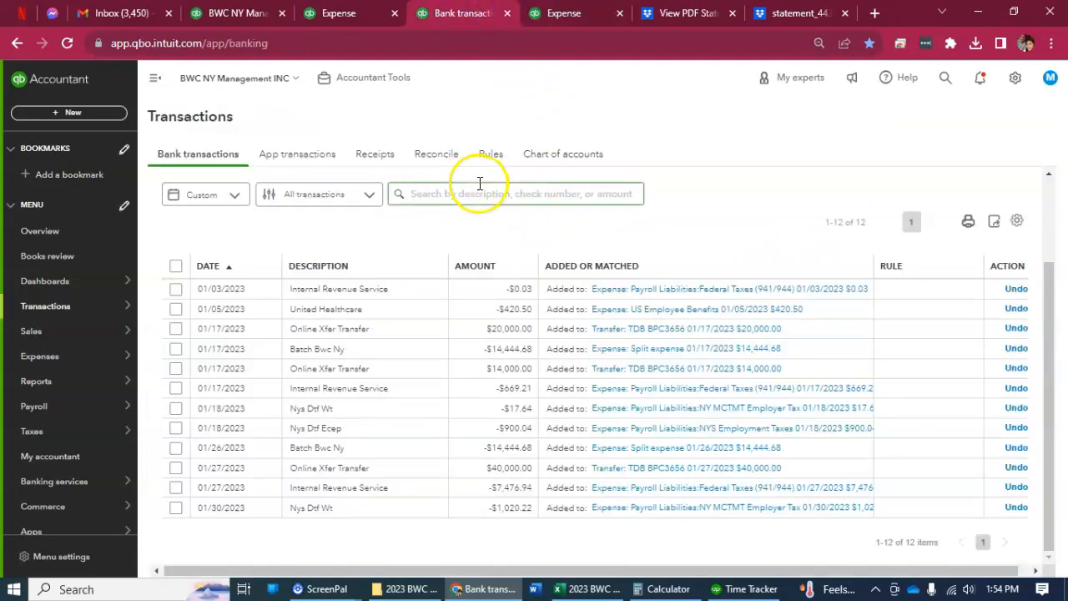
click(348, 19)
scroll(334, 351, down, 2)
scroll(334, 334, up, 2)
scroll(501, 418, down, 1)
scroll(752, 434, down, 2)
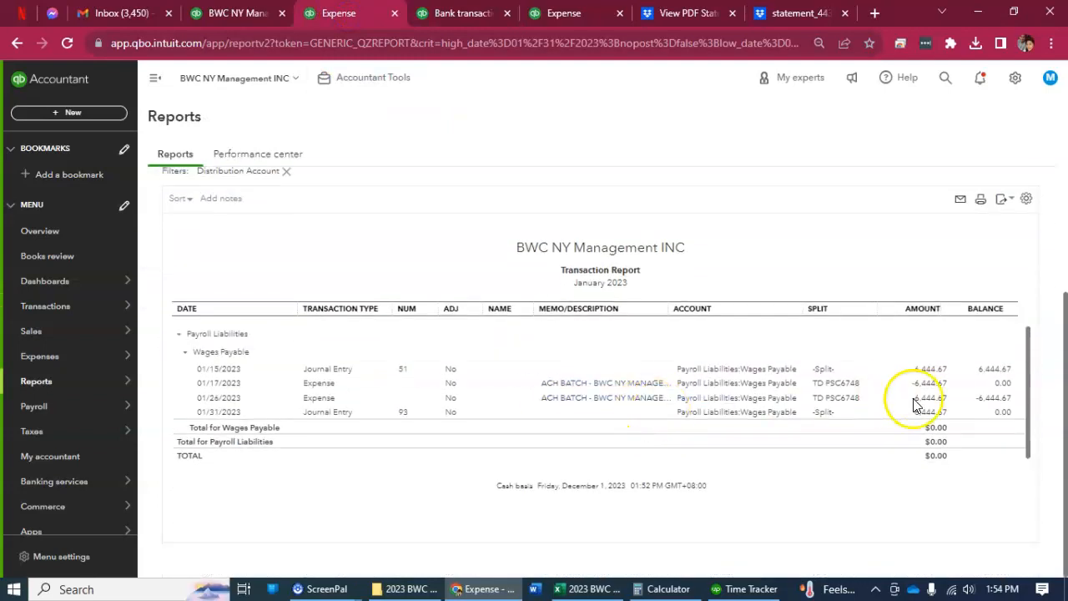
scroll(504, 374, up, 3)
Open the January 2023 NYS Employment Taxes detail from the balance sheet and compare it with the State Tax amounts in the Excel payroll workbook.
click(204, 184)
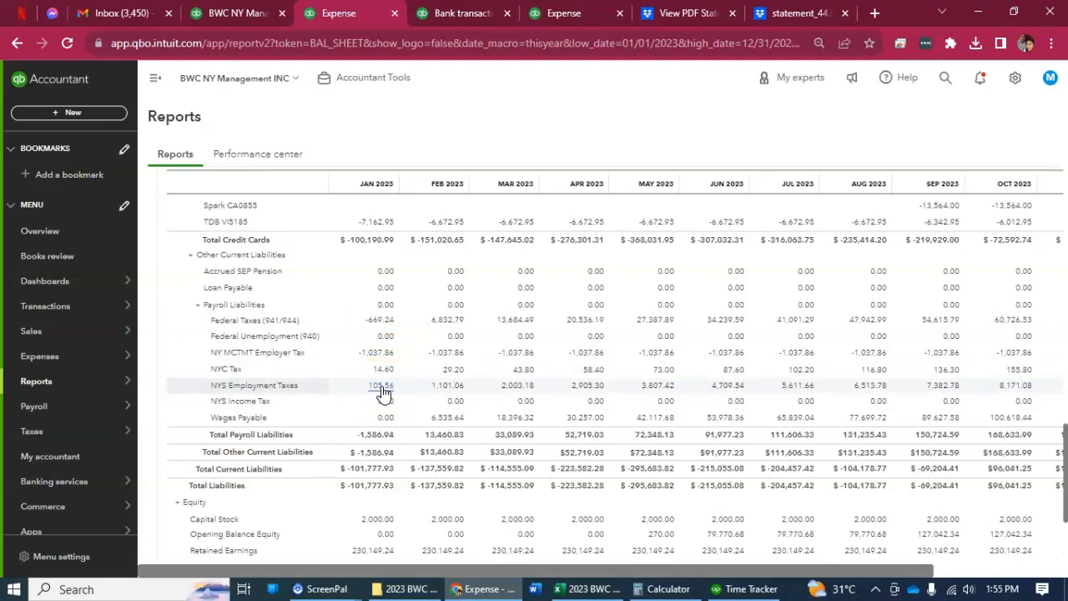
click(382, 389)
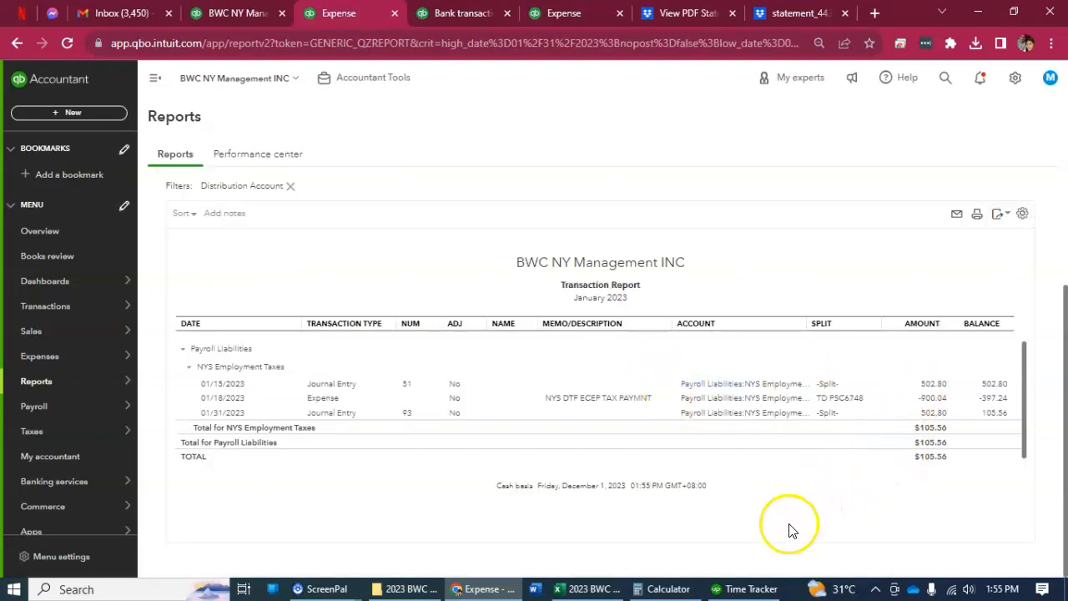
click(592, 589)
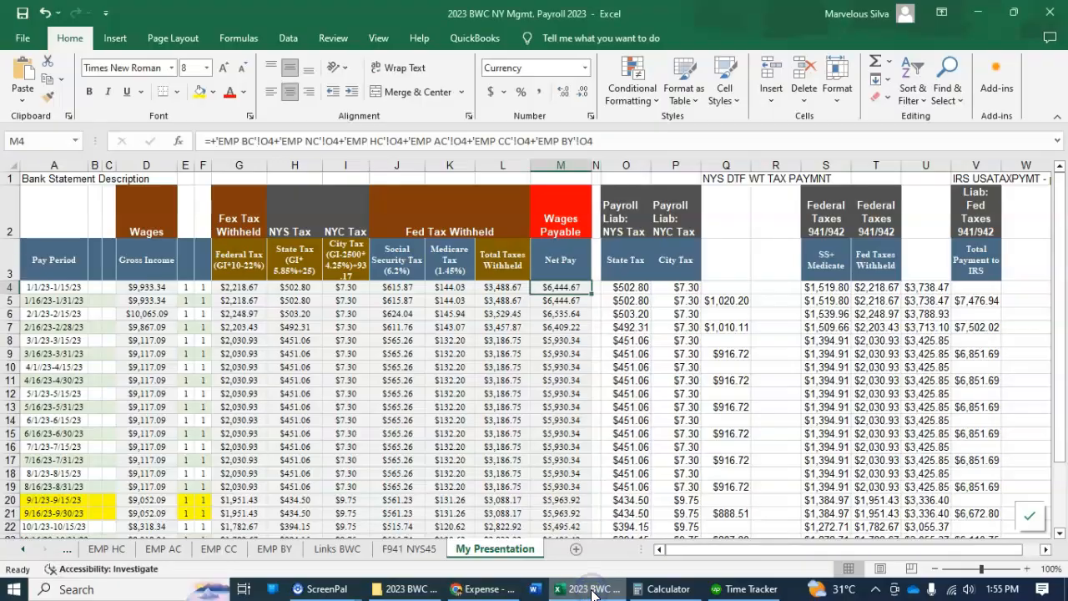
click(592, 589)
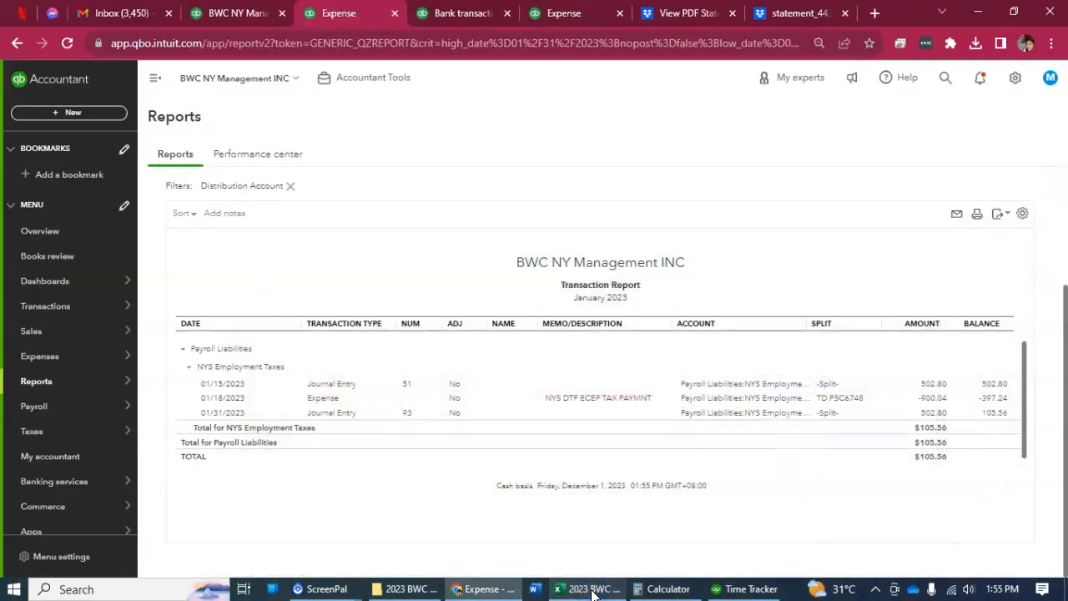
click(593, 589)
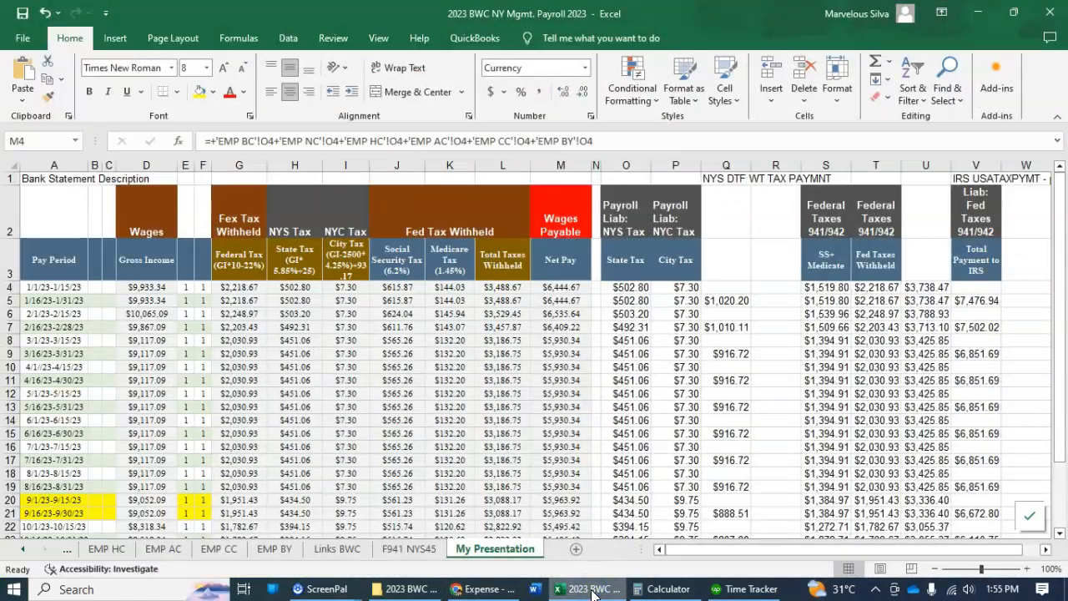
click(592, 589)
click(593, 589)
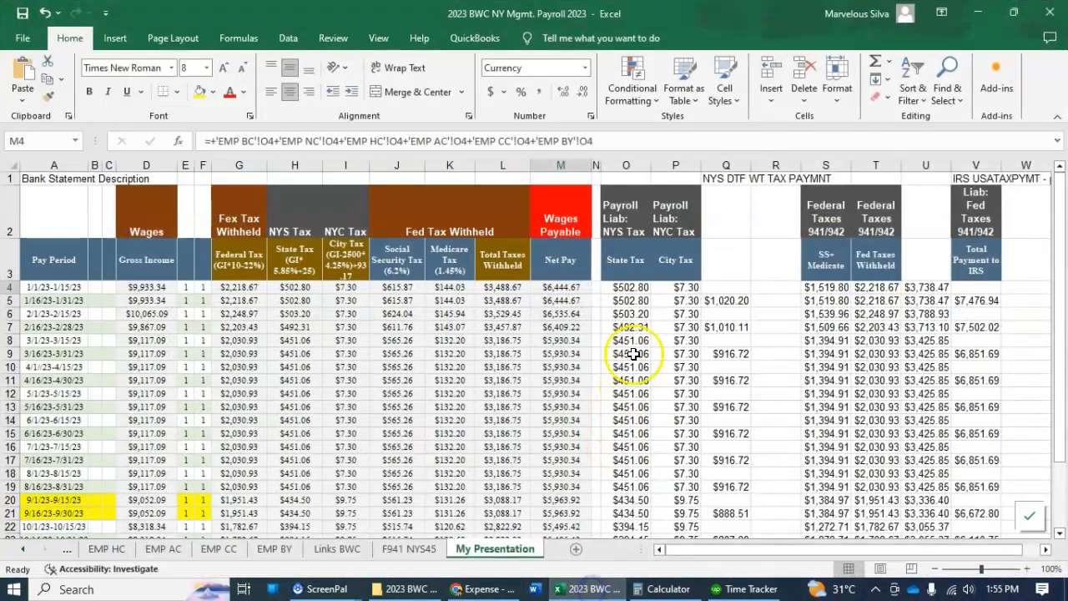
drag(621, 286, 620, 300)
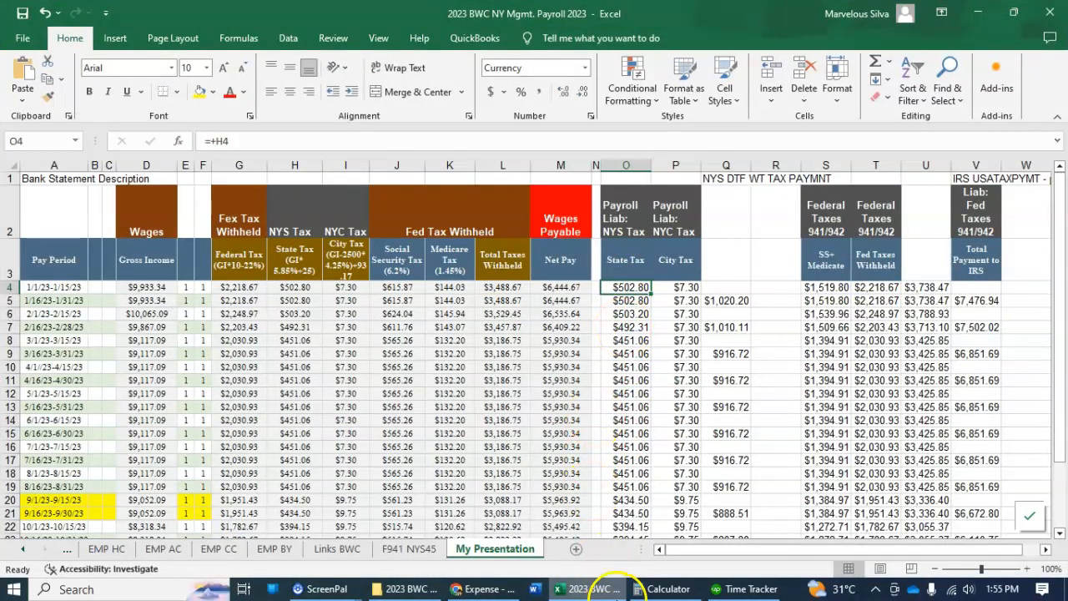
click(603, 591)
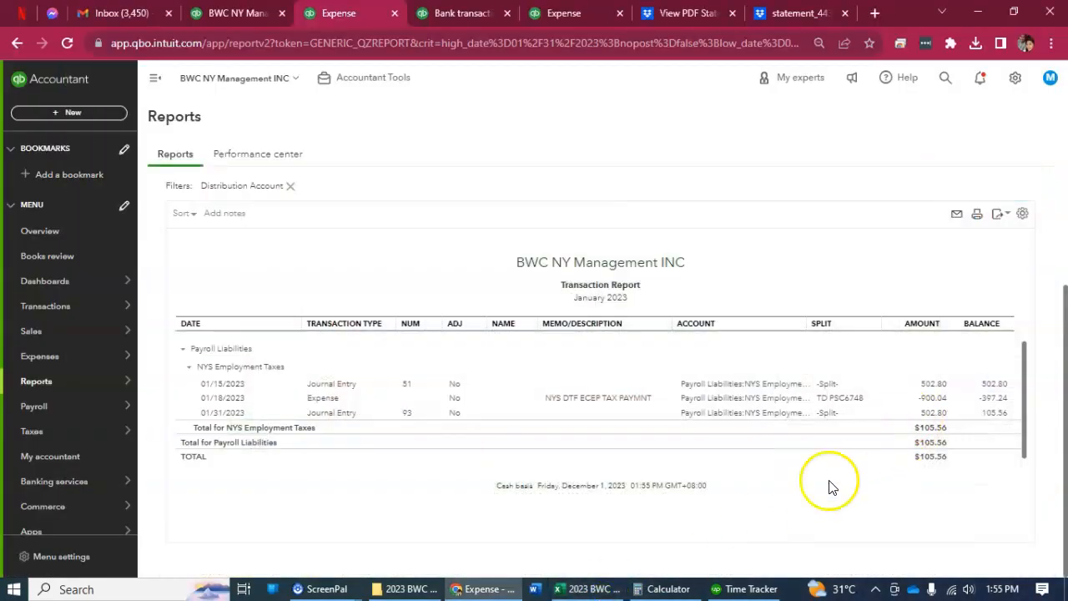
click(591, 591)
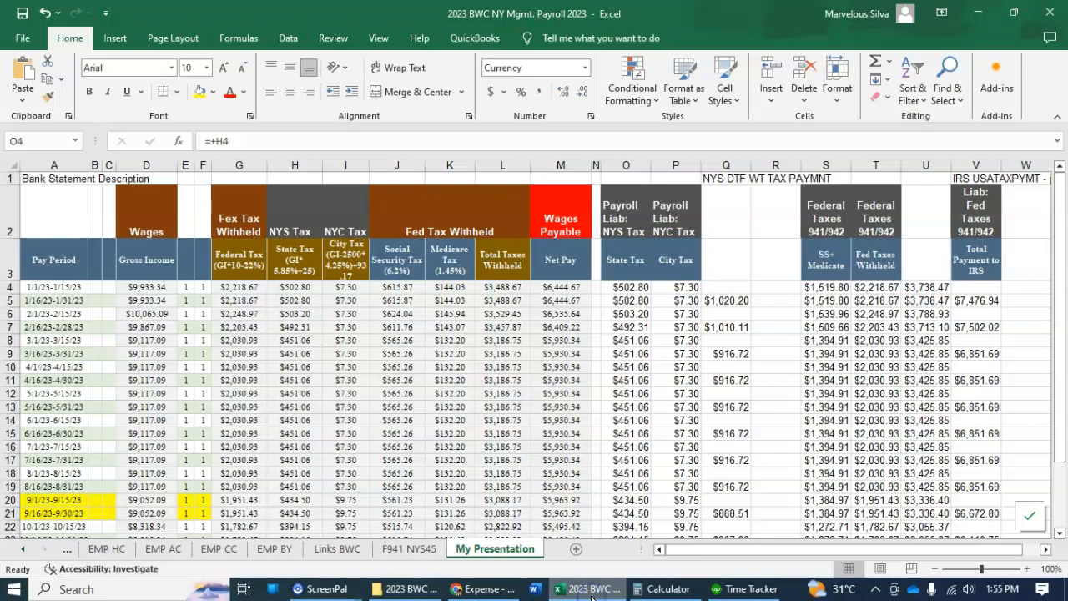
click(592, 593)
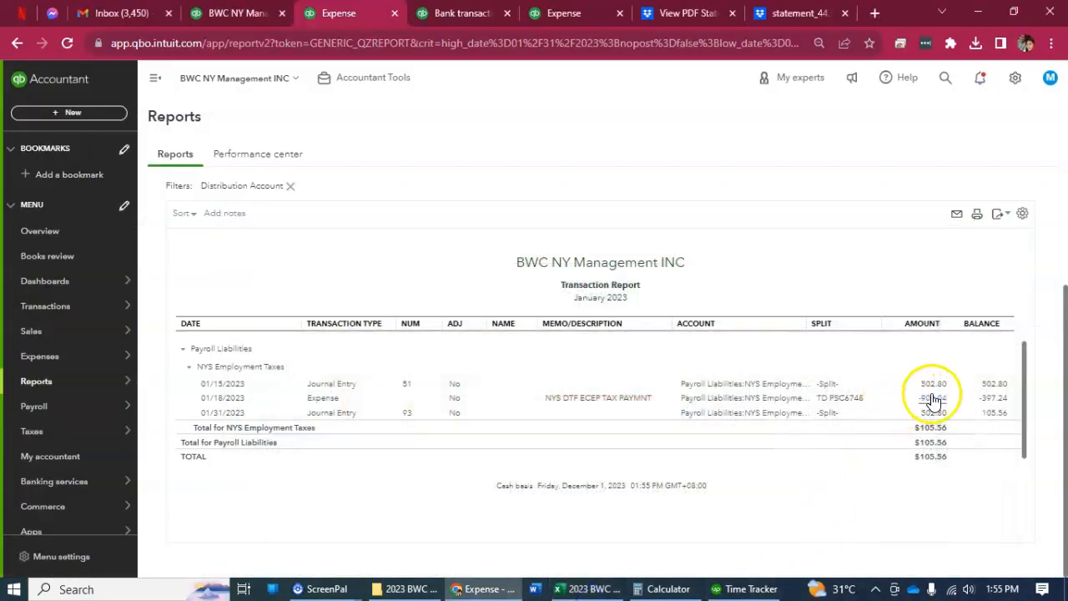
Open the 01/18/2023 expense of 900.04 and compare it with the January state and city taxes in the payroll workbook.
click(931, 397)
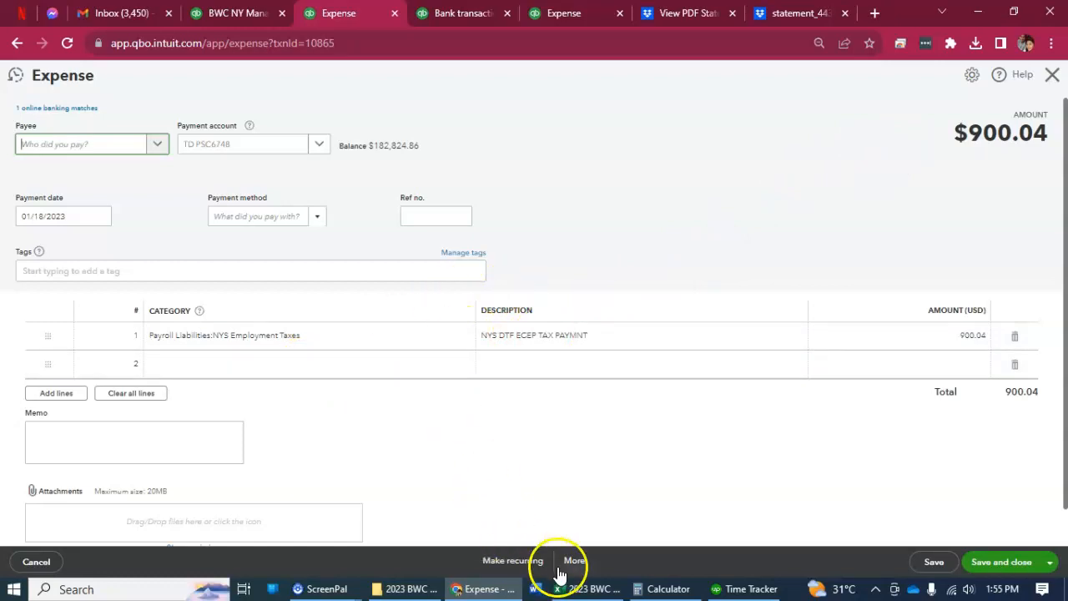
click(586, 589)
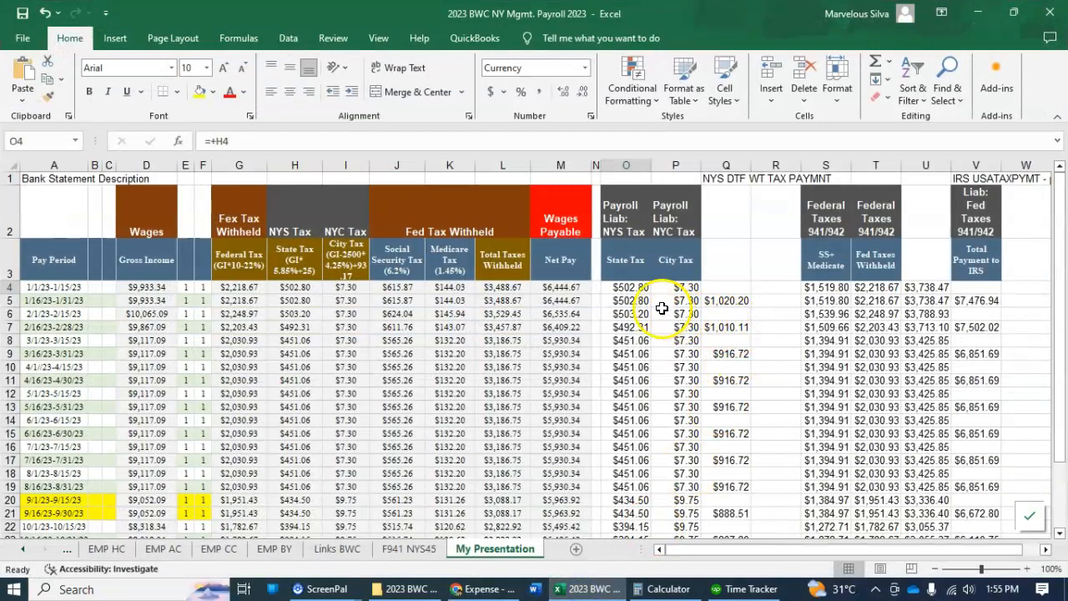
click(726, 301)
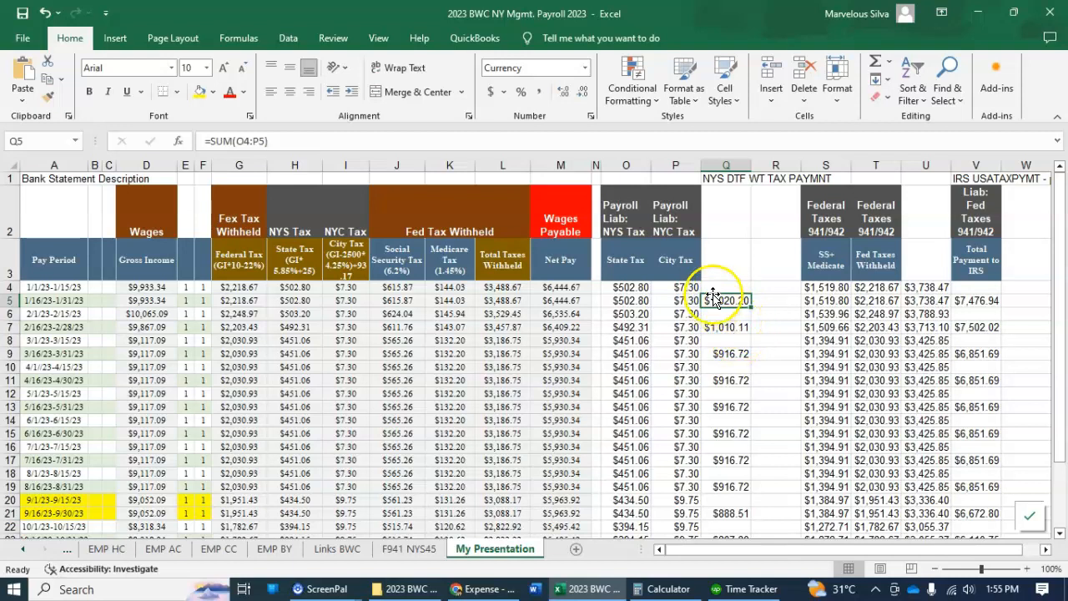
drag(635, 288, 677, 269)
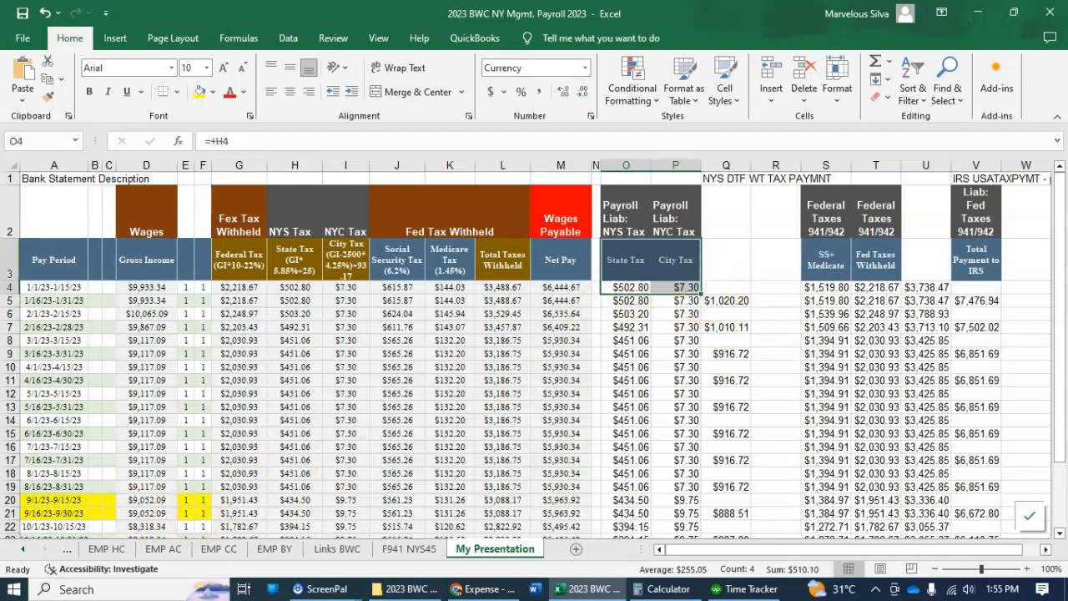
click(610, 377)
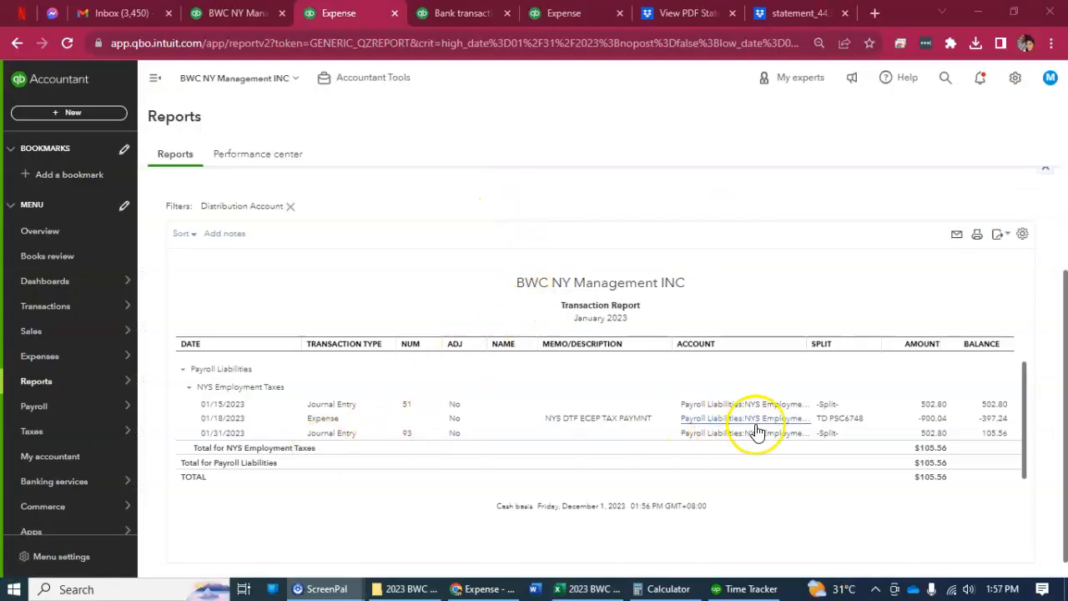
Reopen the 900.04 expense, inspect its category line and recheck the January NYS DTF WT tax payment formula in the payroll workbook.
click(933, 426)
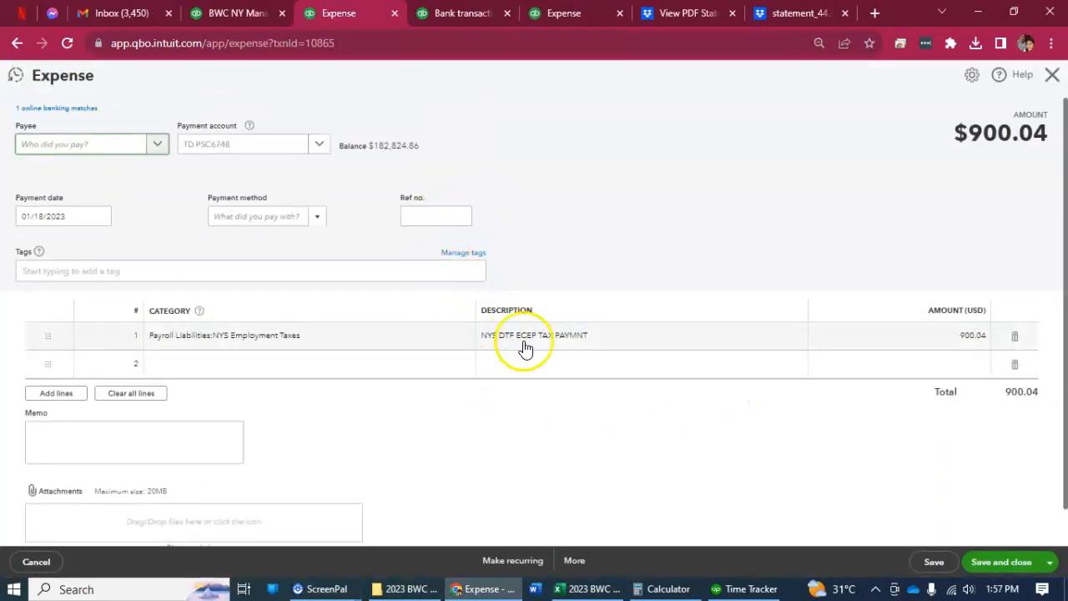
click(424, 348)
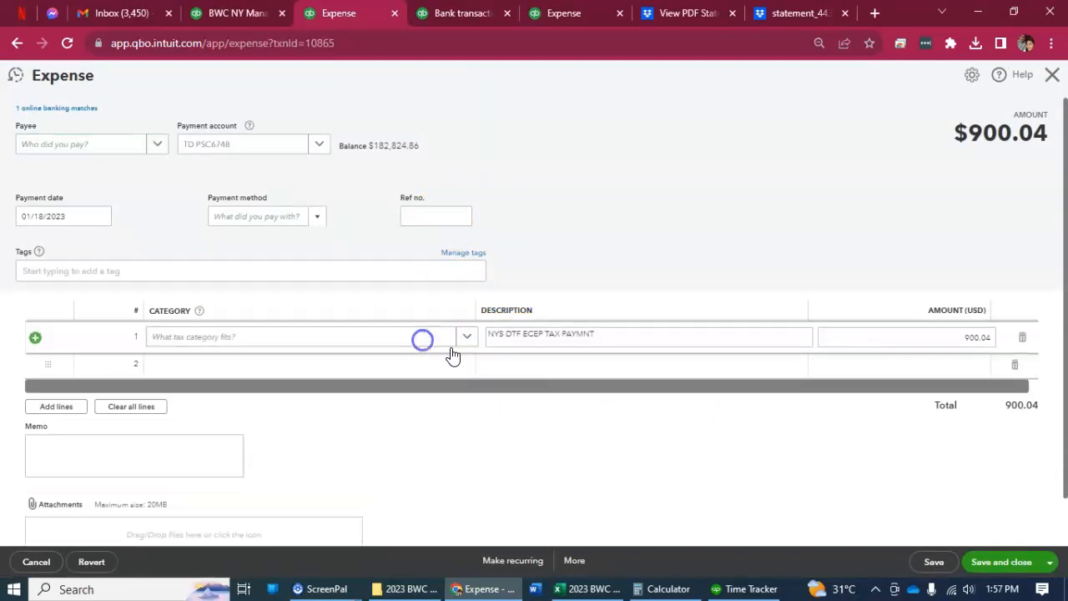
click(589, 589)
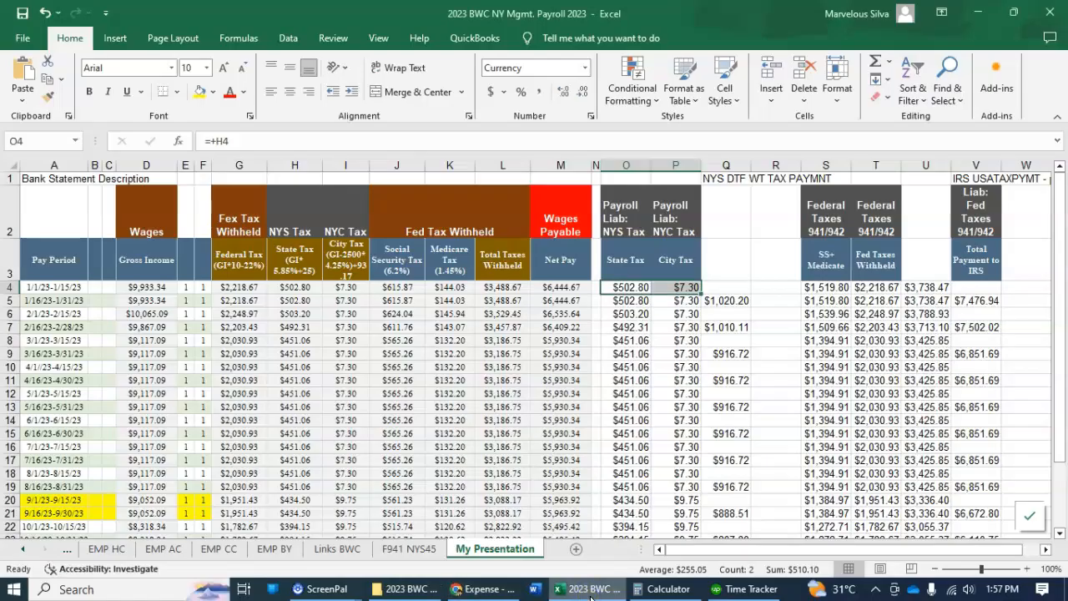
click(673, 302)
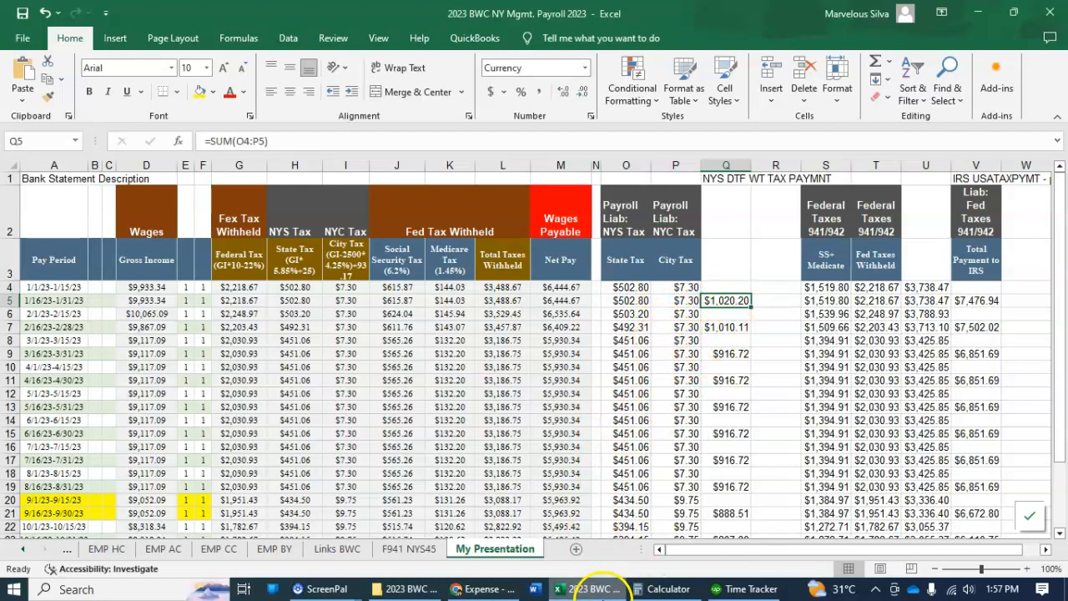
click(595, 589)
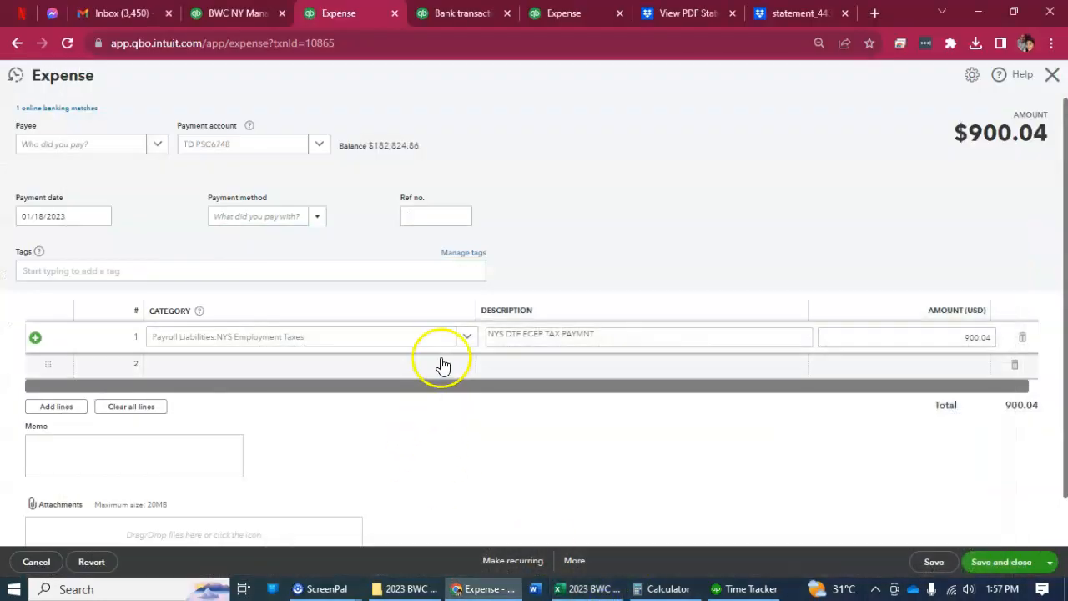
Search the expense categories for ecep, reselect Payroll Liabilities:NYS Employment Taxes for the 900.04 line and save and close the expense.
click(458, 337)
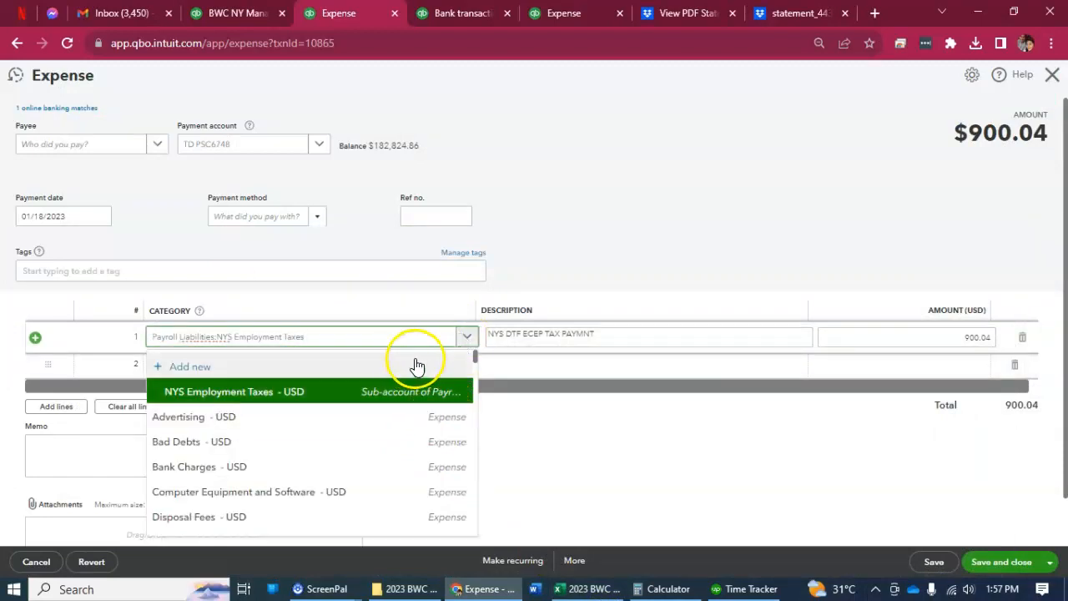
click(462, 340)
text(ecep)
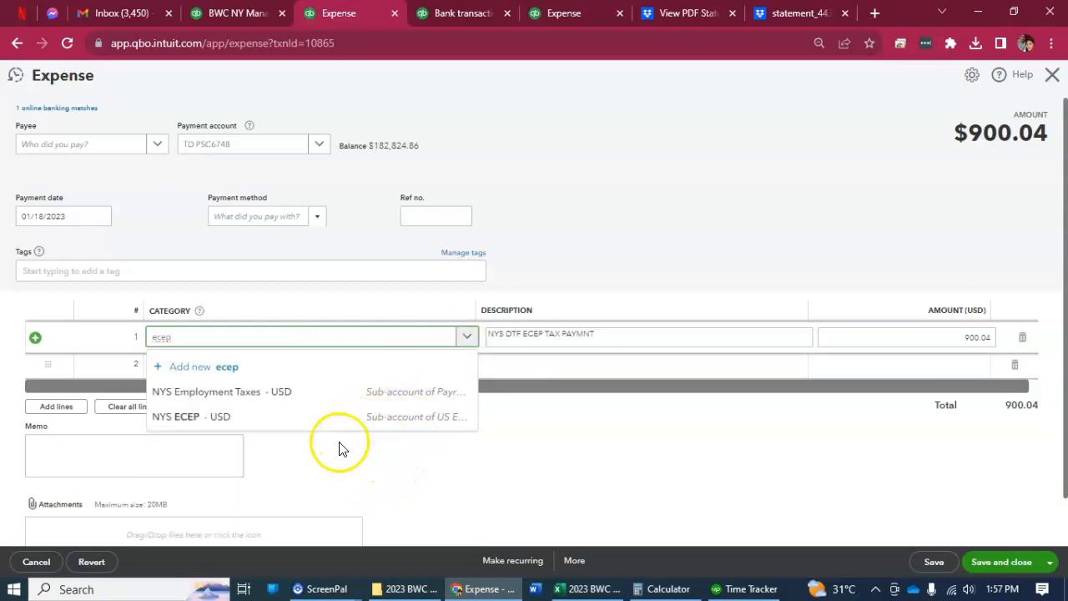
click(314, 400)
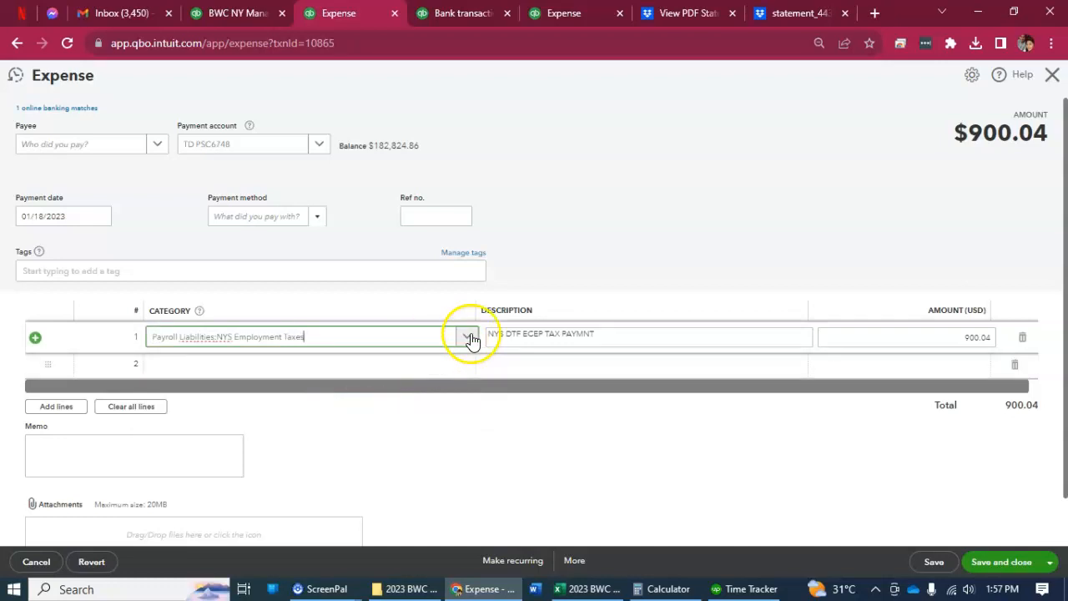
click(1001, 564)
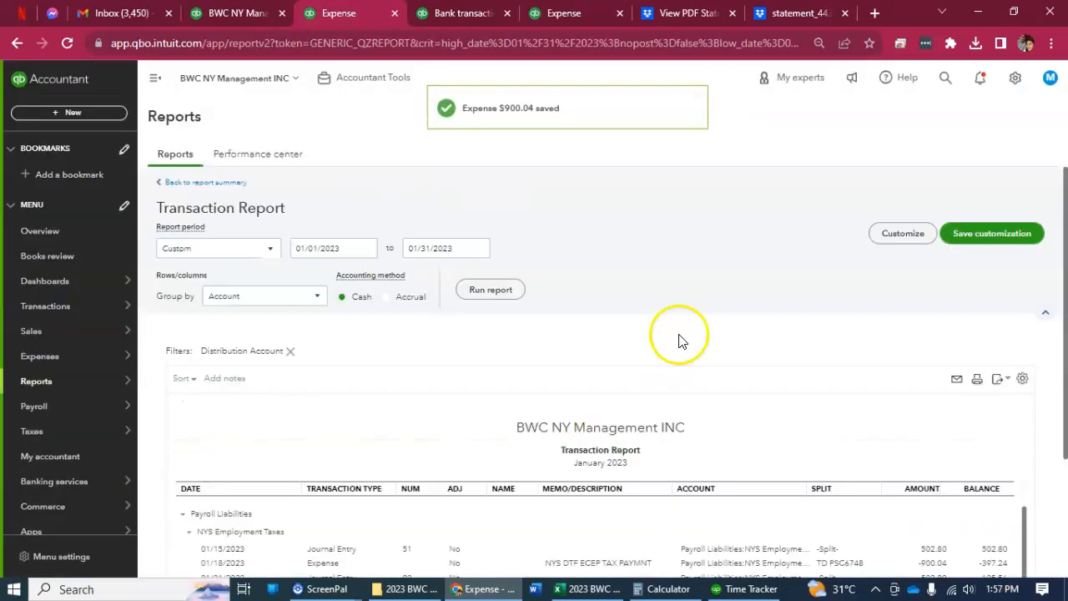
Reopen the 01/18/2023 expense of 900.04 from the transaction report and browse the available categories for its line.
scroll(678, 341, down, 2)
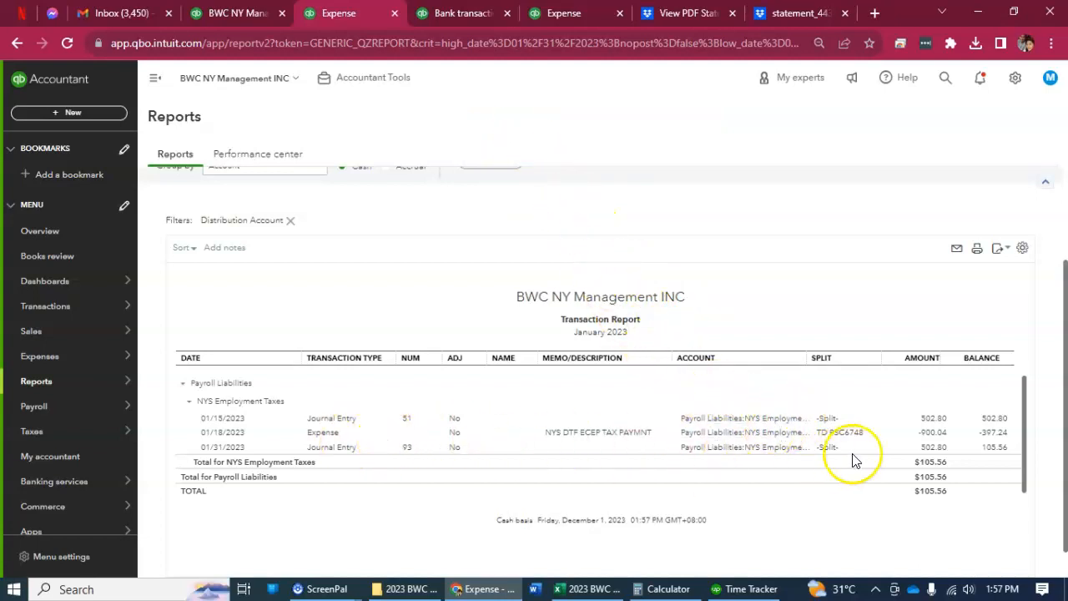
click(927, 431)
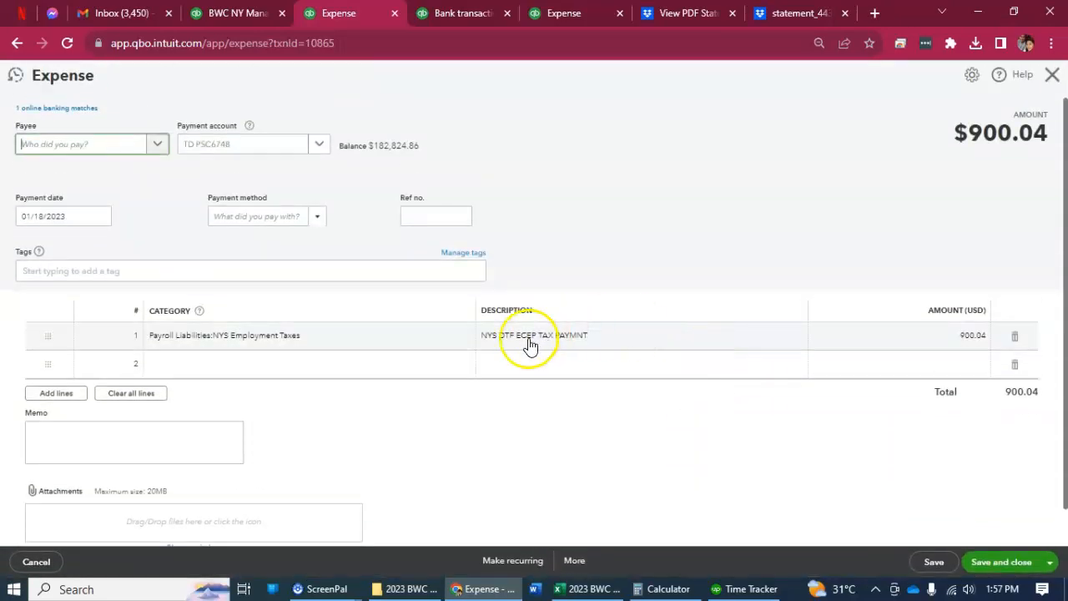
click(415, 336)
click(458, 342)
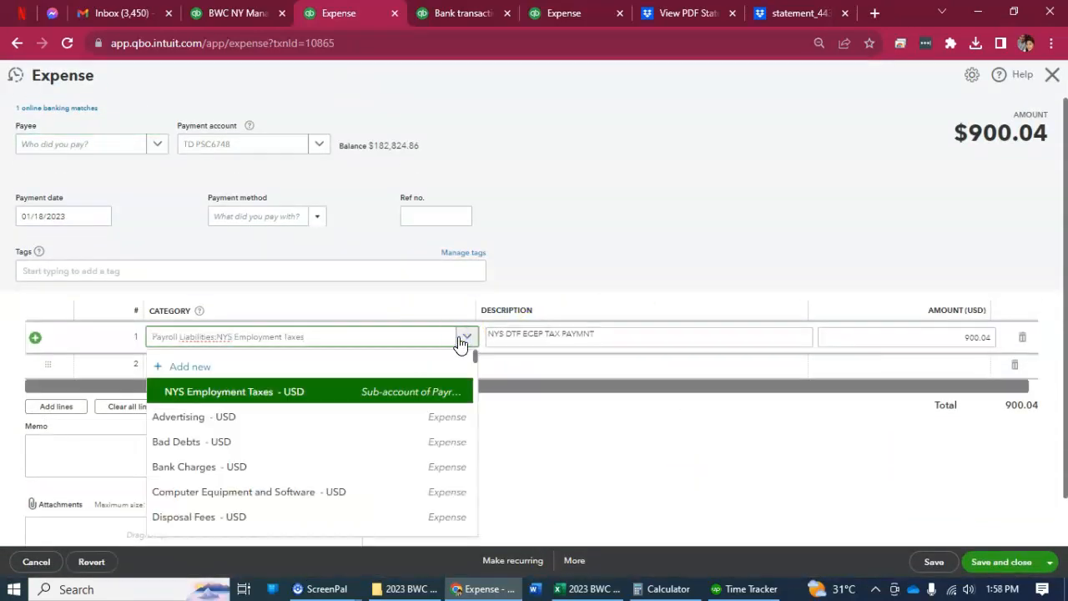
click(470, 334)
click(470, 335)
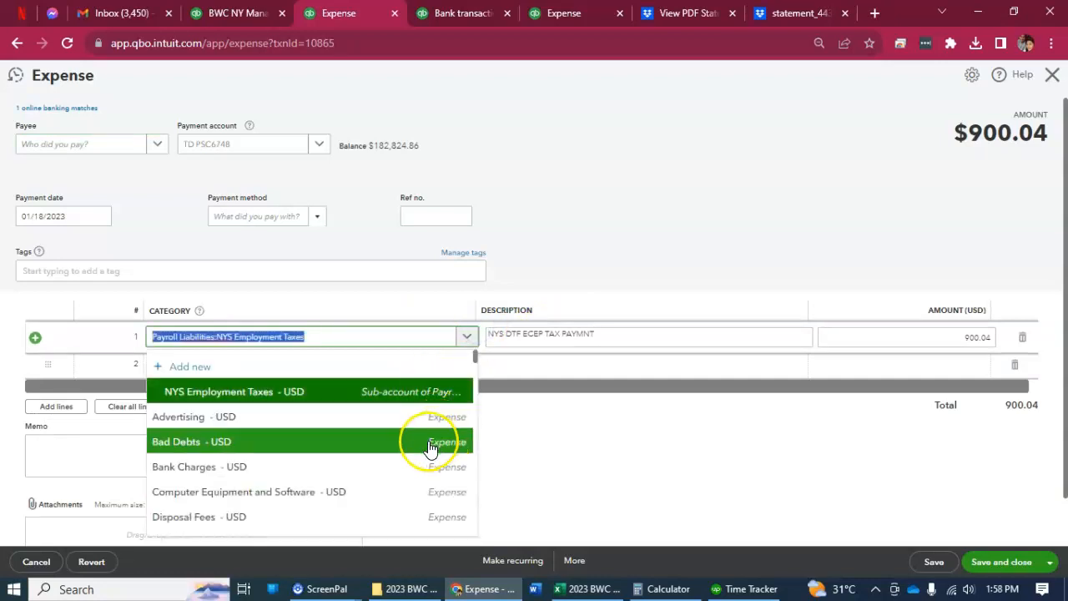
scroll(430, 449, down, 2)
scroll(430, 449, up, 2)
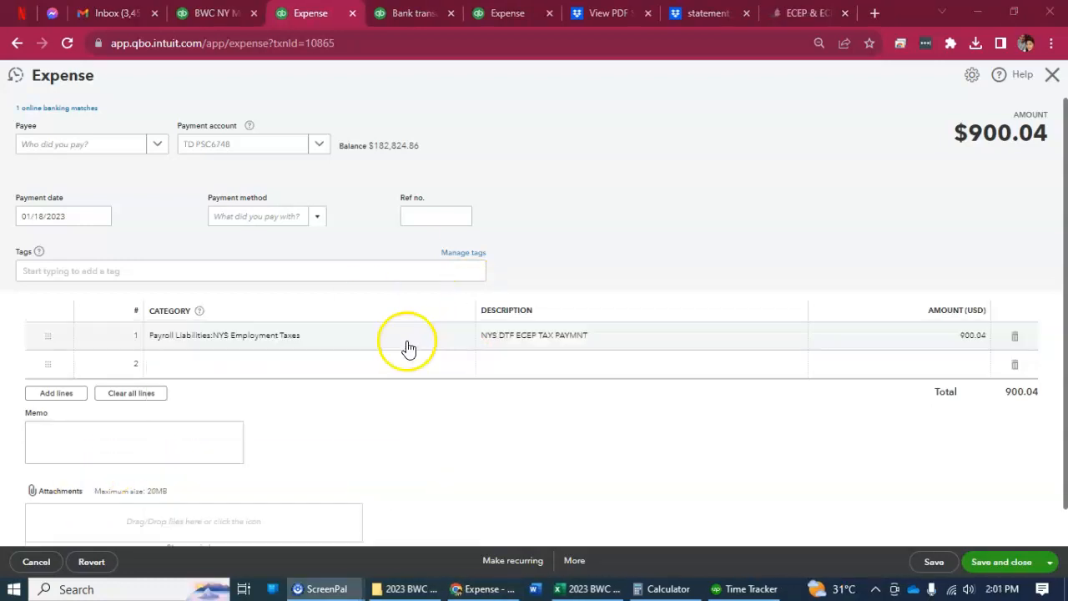
Change the 900.04 expense line's category to Payroll Liabilities:NY MCTMT Employer Tax and save and close the expense.
click(415, 334)
click(463, 336)
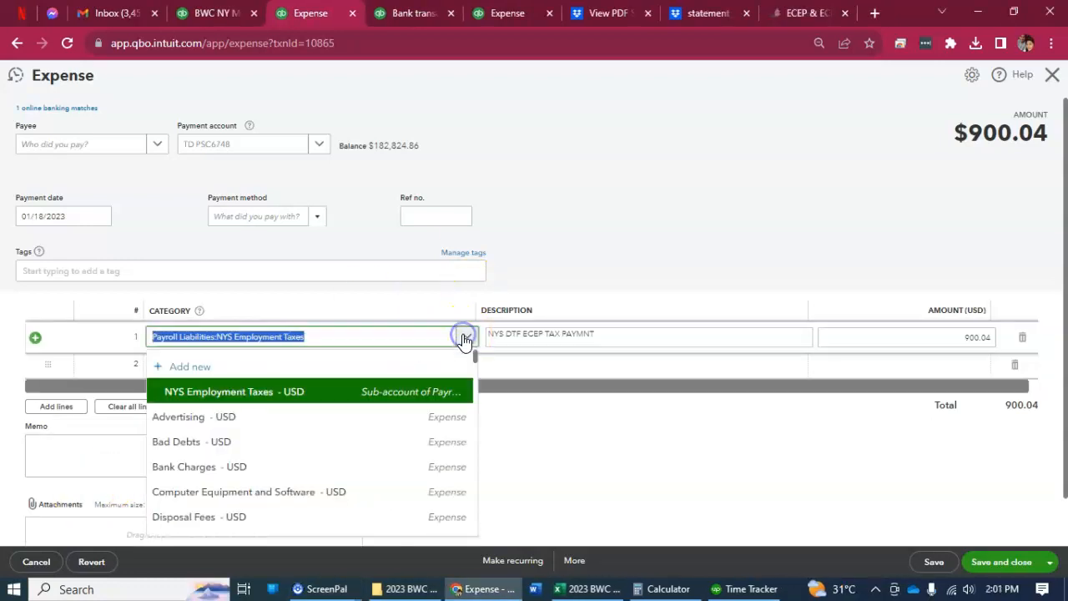
text(employer)
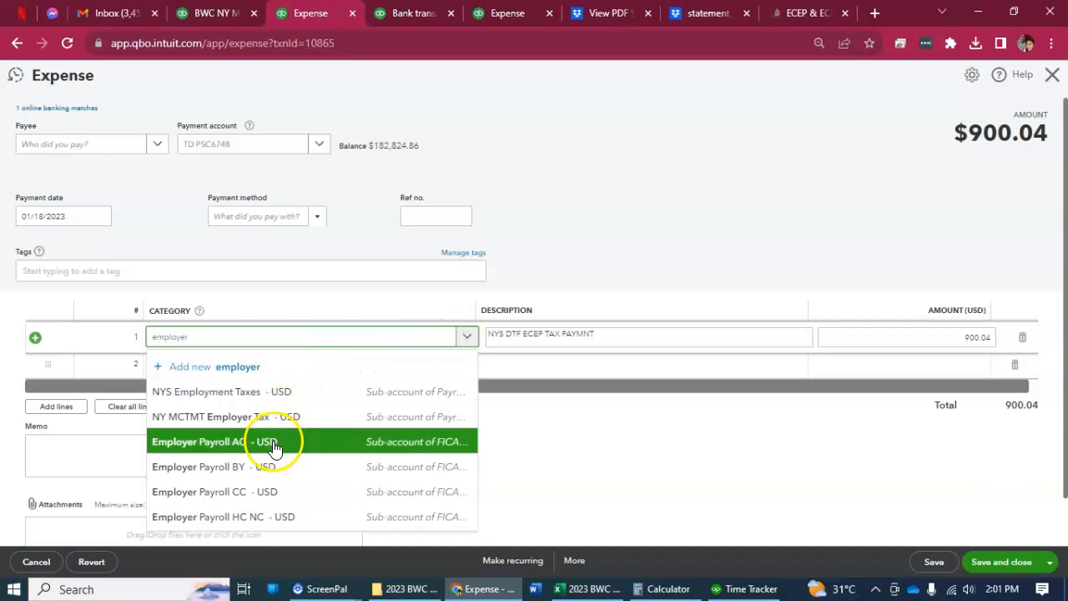
click(227, 424)
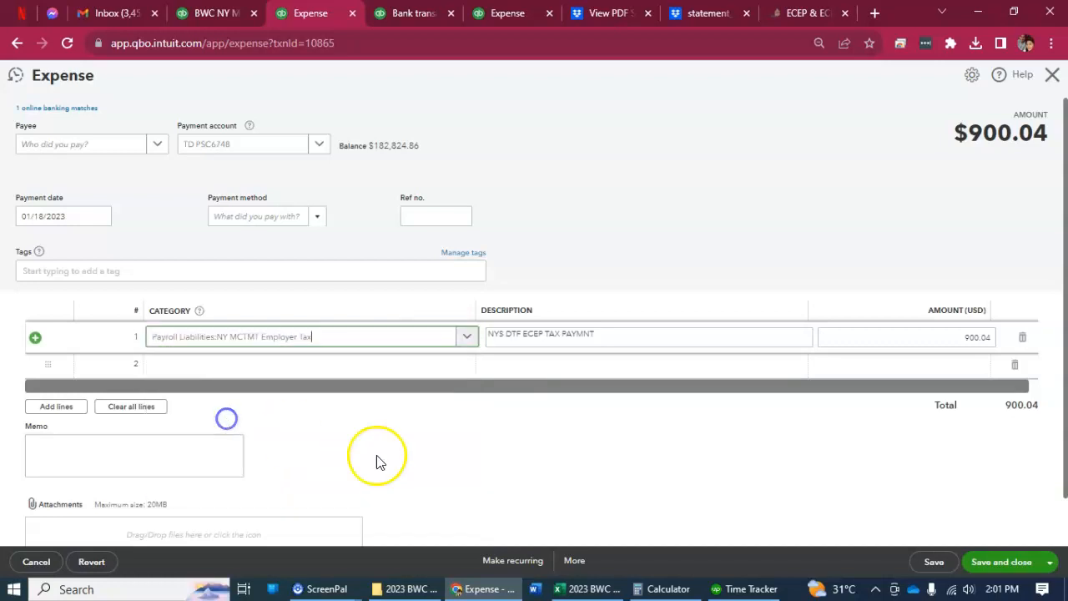
click(1000, 562)
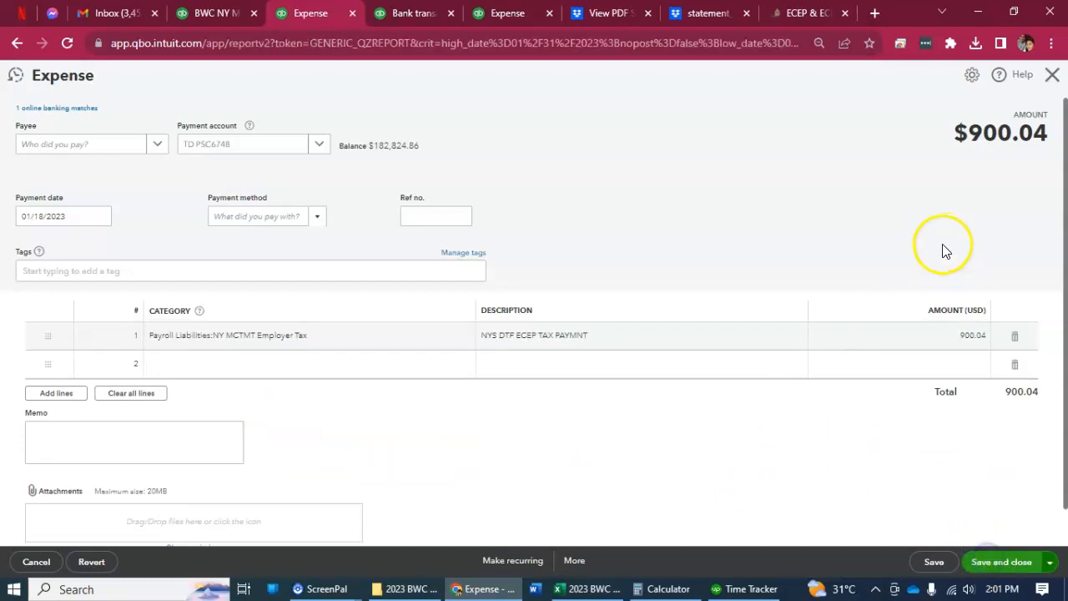
Compare the 01/30/2023 Nys Dtf Wt bank transaction with the January NYS DTF WT tax payment in the payroll workbook.
scroll(821, 397, down, 2)
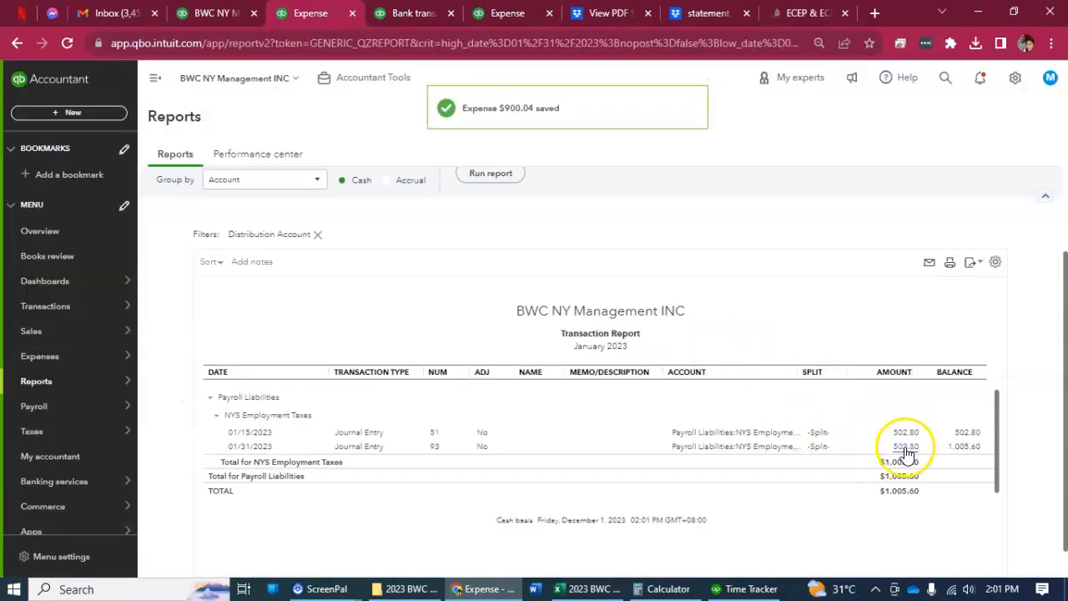
click(403, 14)
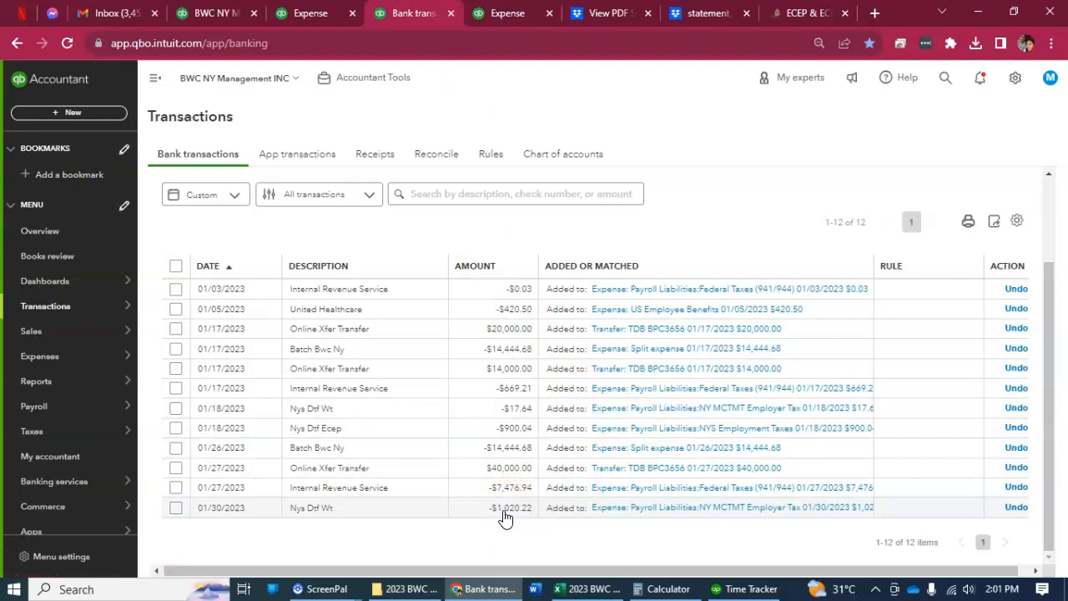
click(585, 590)
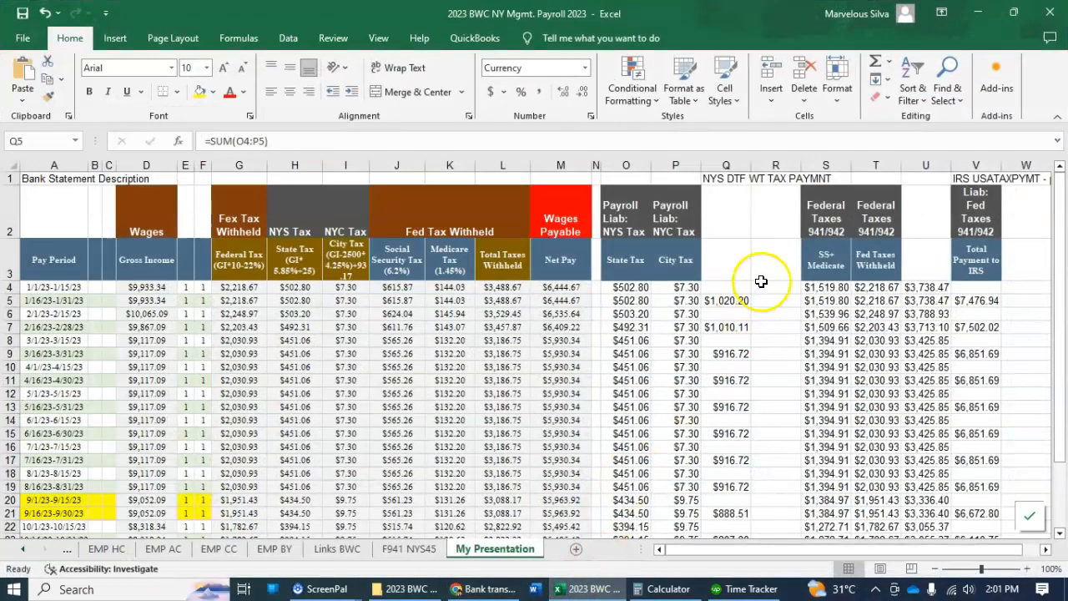
click(734, 298)
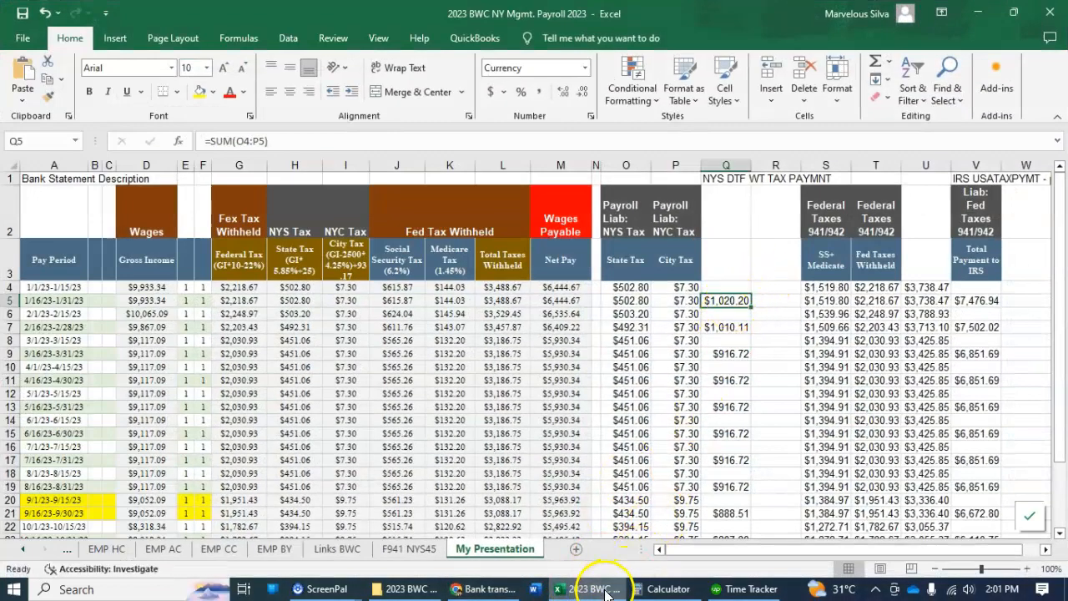
key(alt+Tab)
key(alt+Tab)
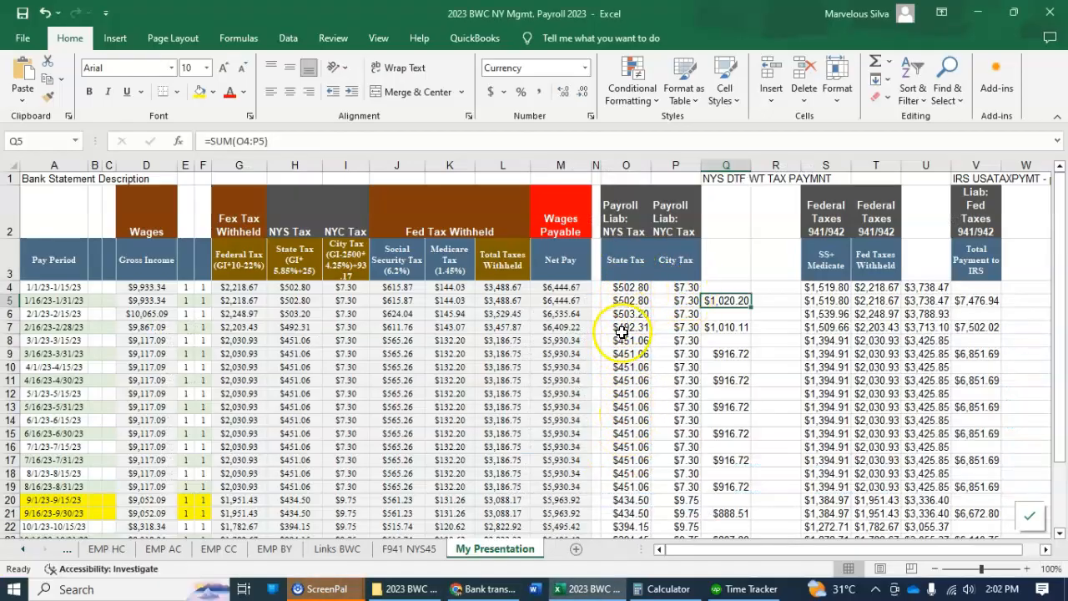
key(alt+Tab)
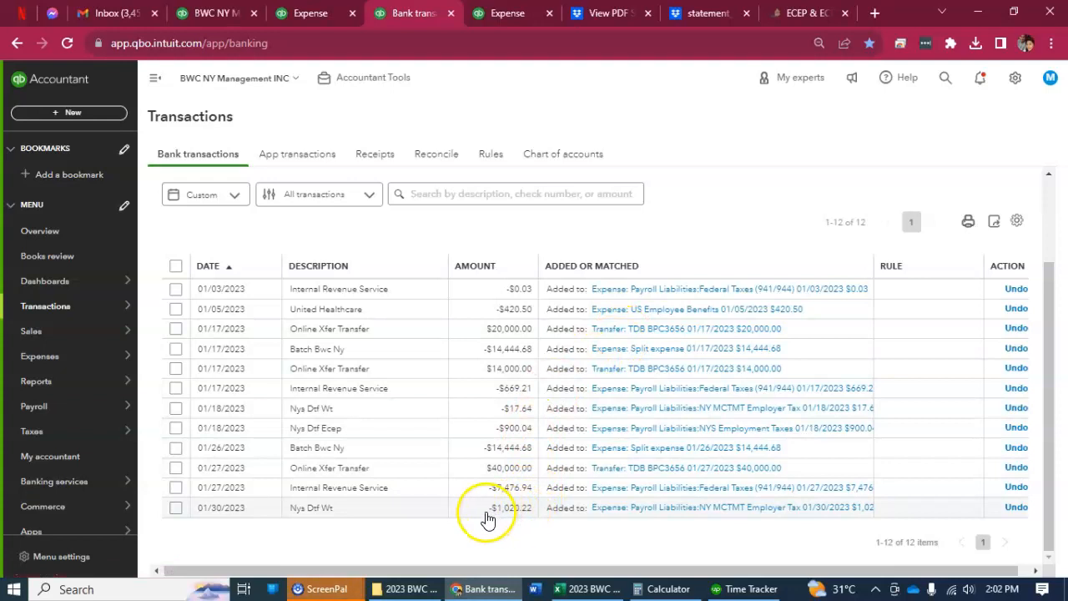
Change the category of the 01/30/2023 Nys Dtf Wt expense to Payroll Liabilities:NYS Employment Taxes and save and close it.
click(654, 511)
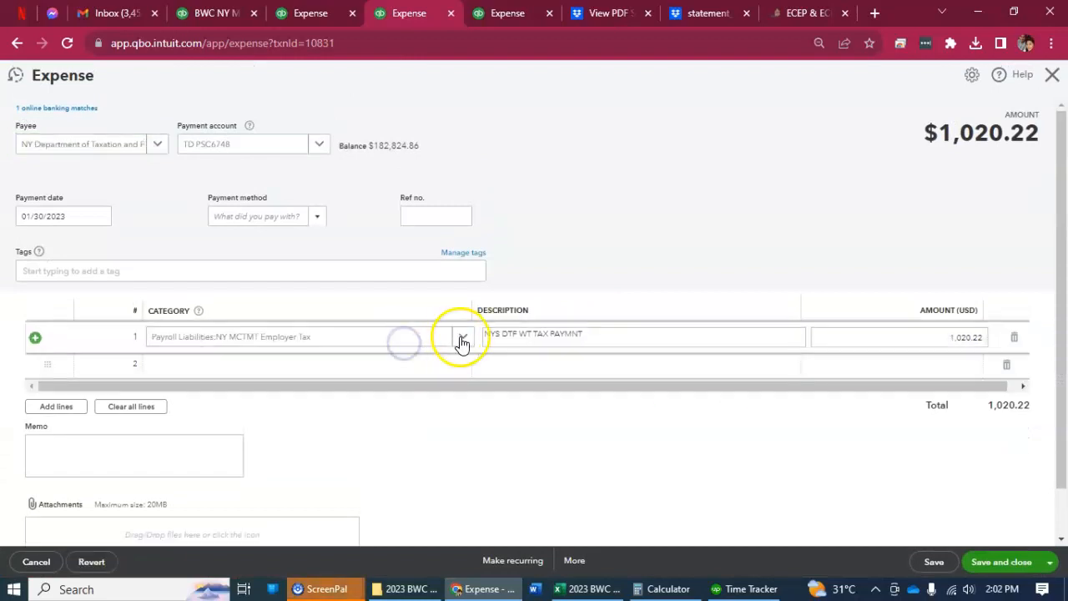
click(463, 338)
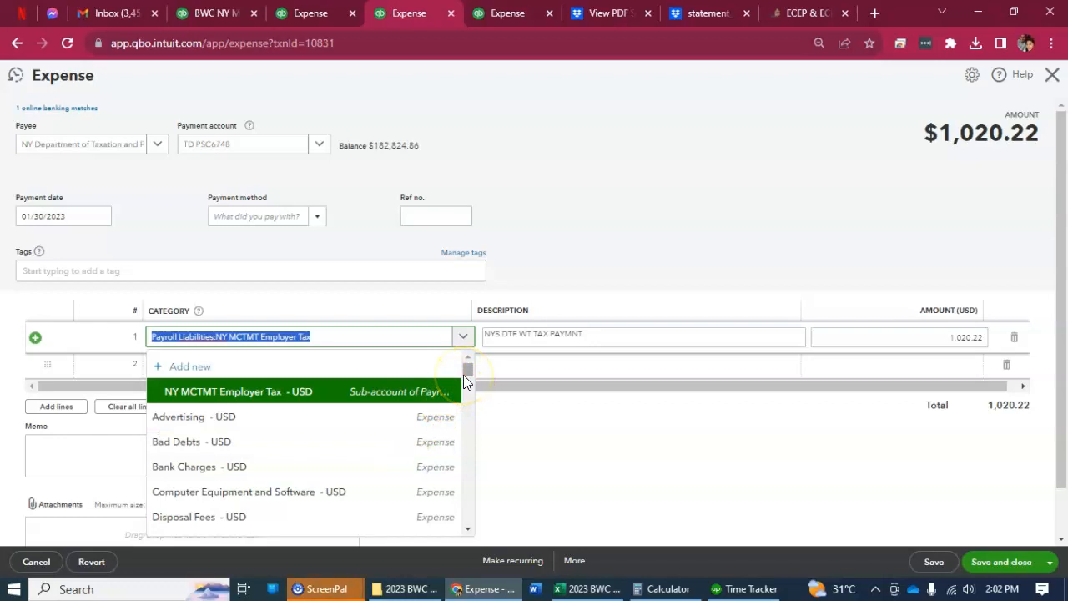
text(emp)
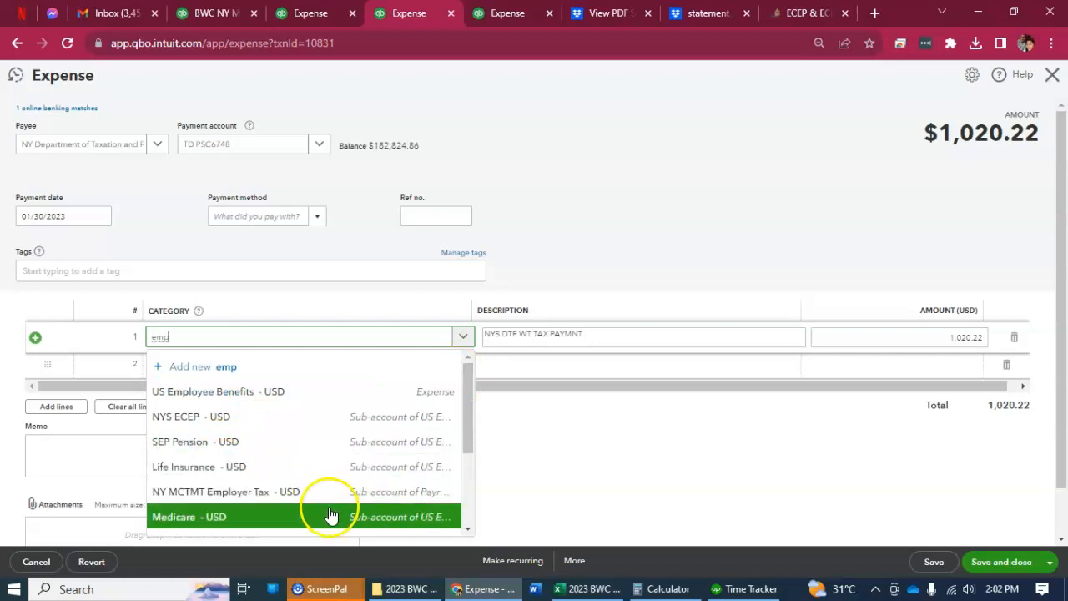
scroll(310, 495, down, 1)
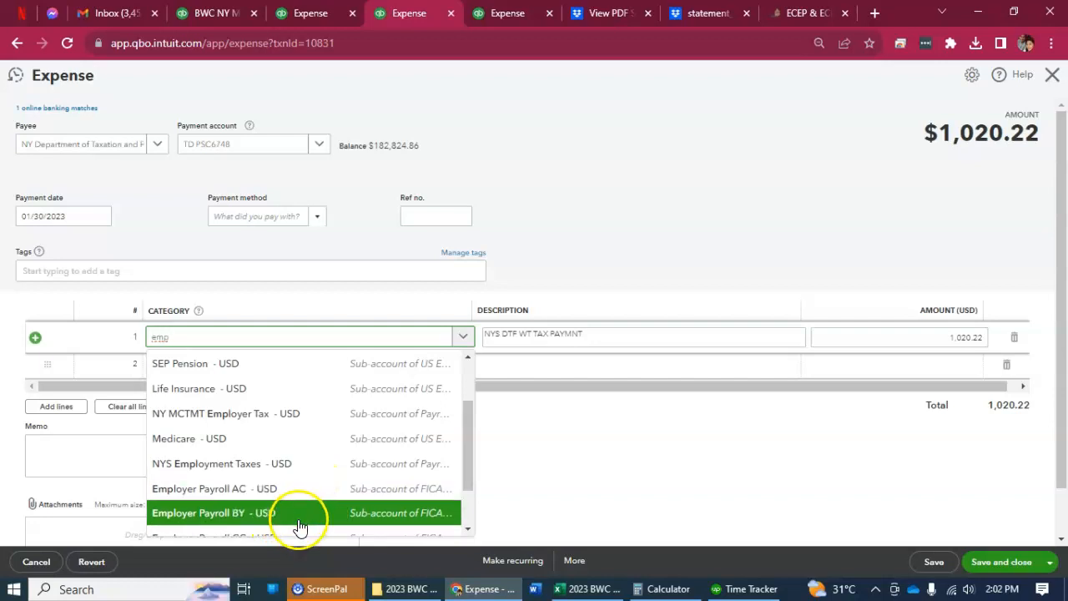
scroll(280, 501, down, 1)
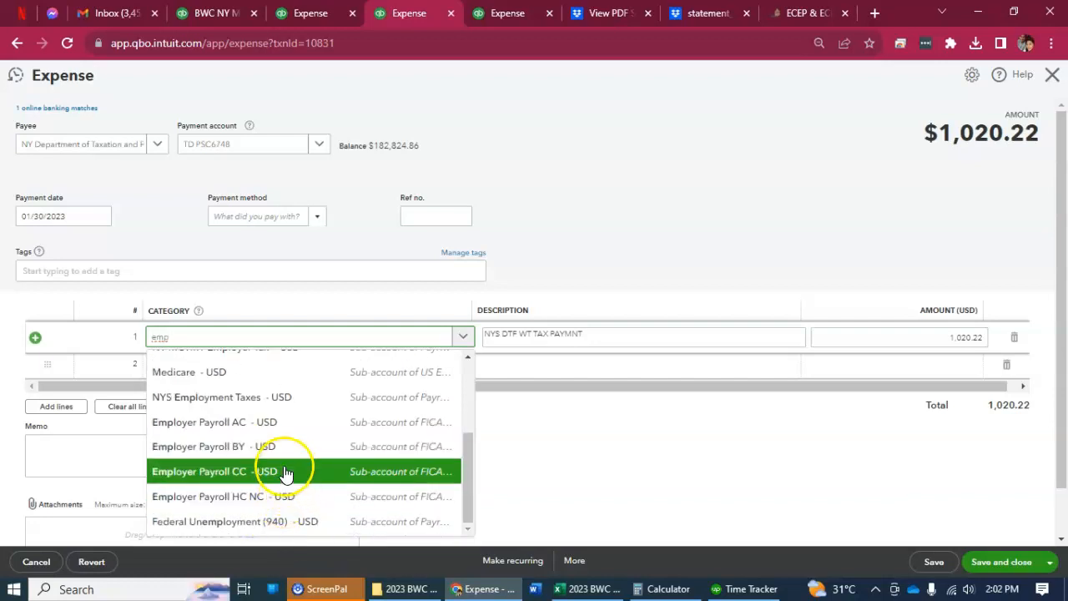
click(275, 401)
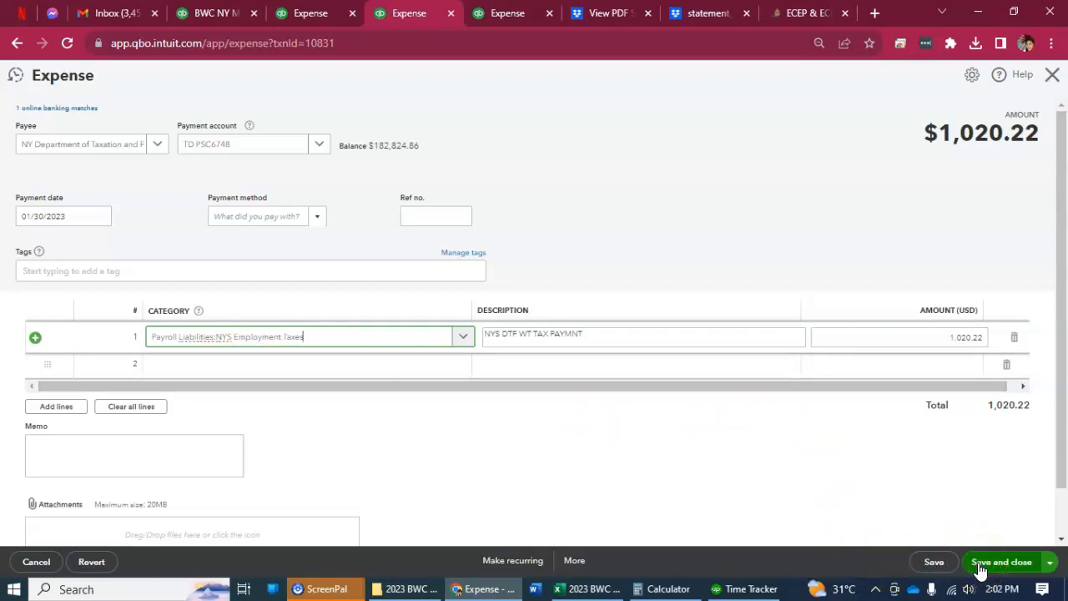
click(980, 567)
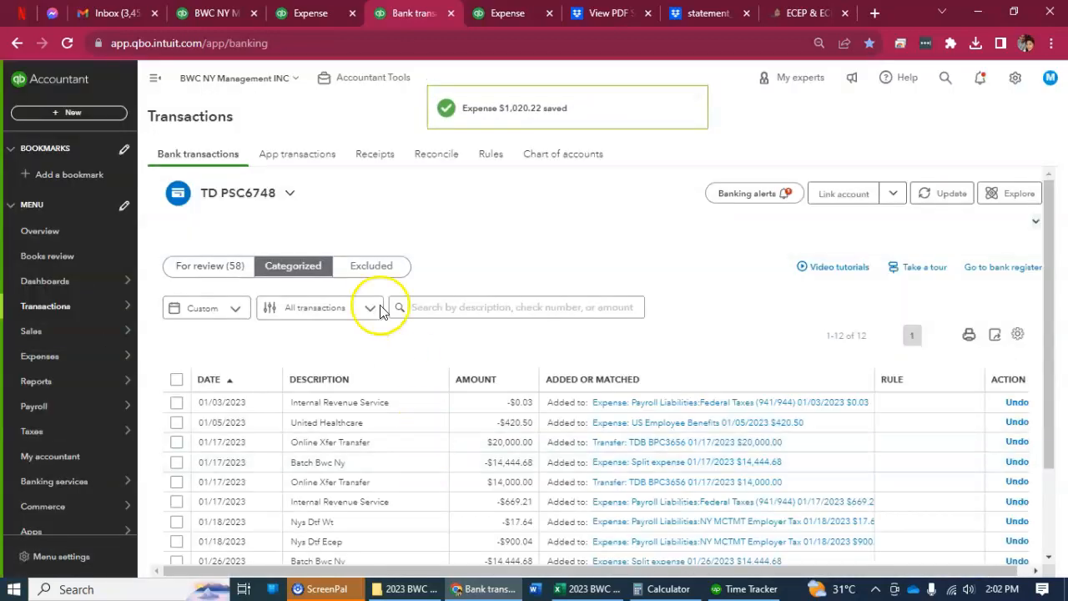
Reopen the 01/30/2023 expense from the NYS Employment Taxes transaction report and add a second line categorized as Payroll Liabilities:NYC Tax.
click(311, 14)
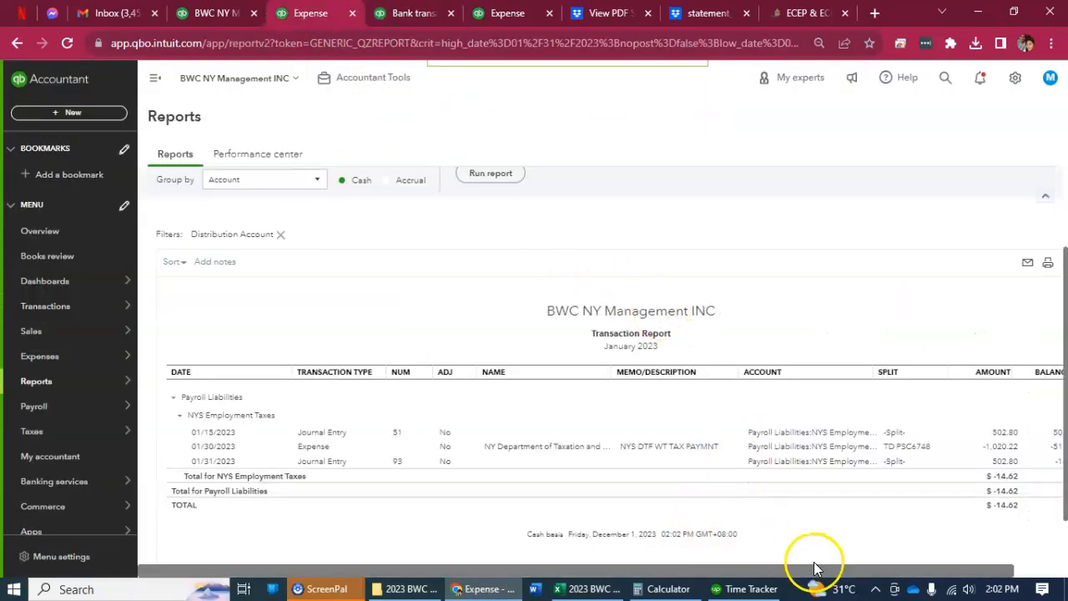
drag(810, 573, 885, 567)
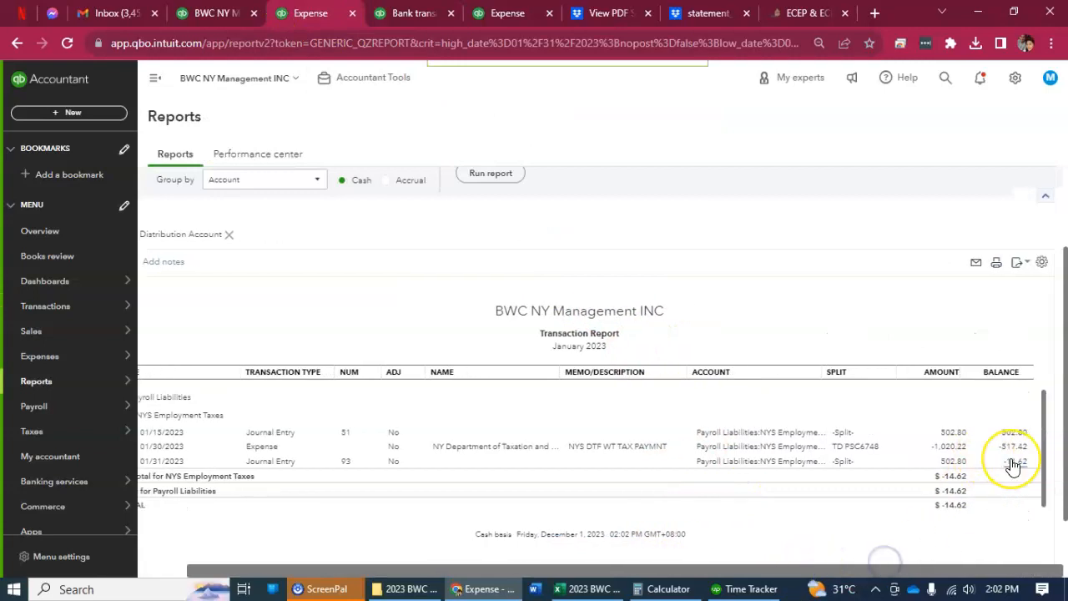
click(952, 443)
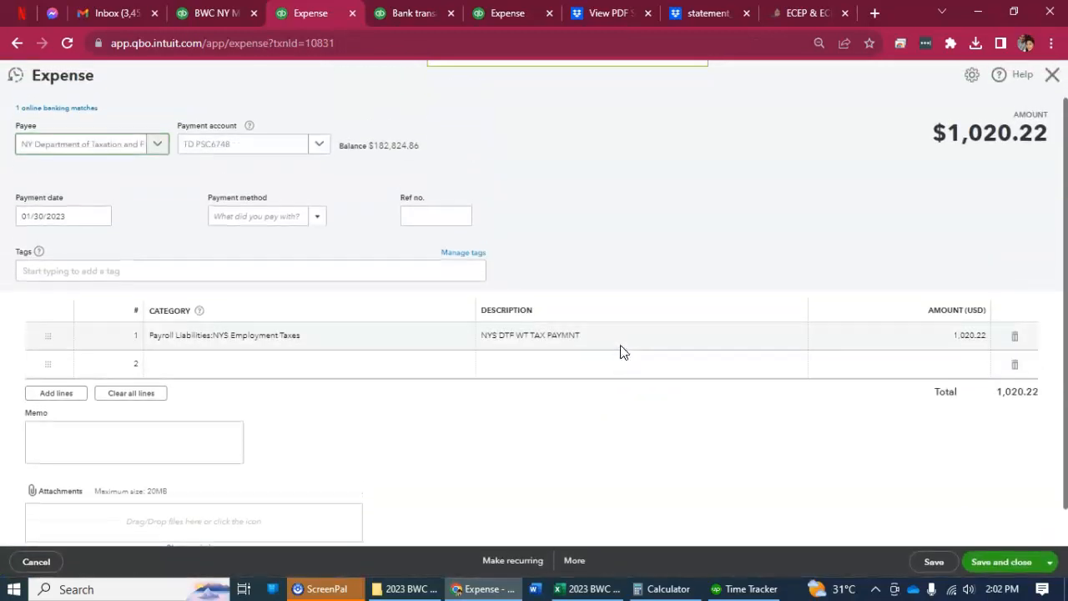
click(263, 362)
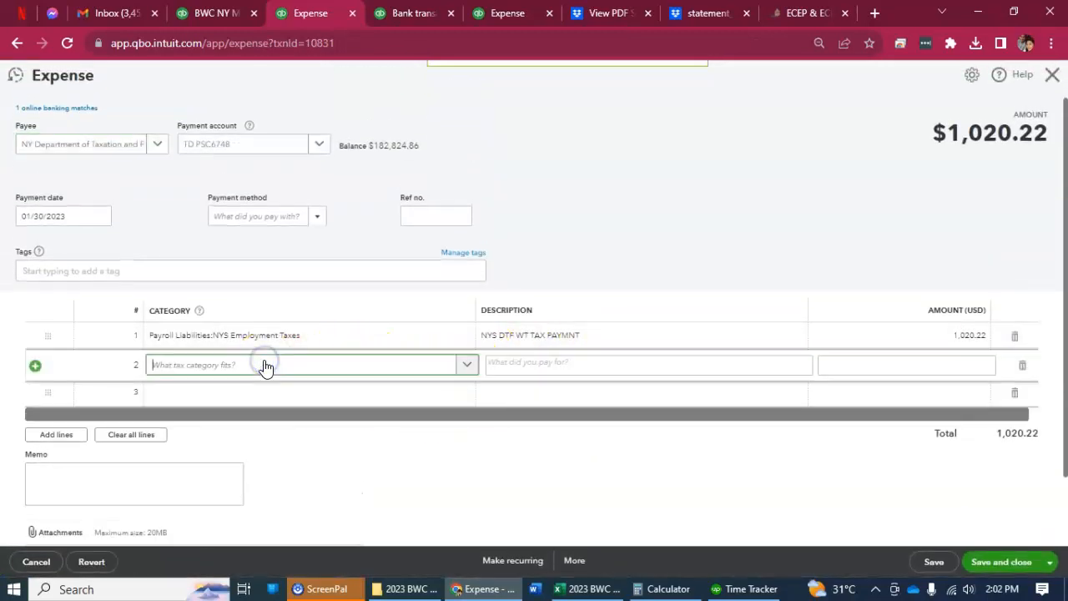
text(N)
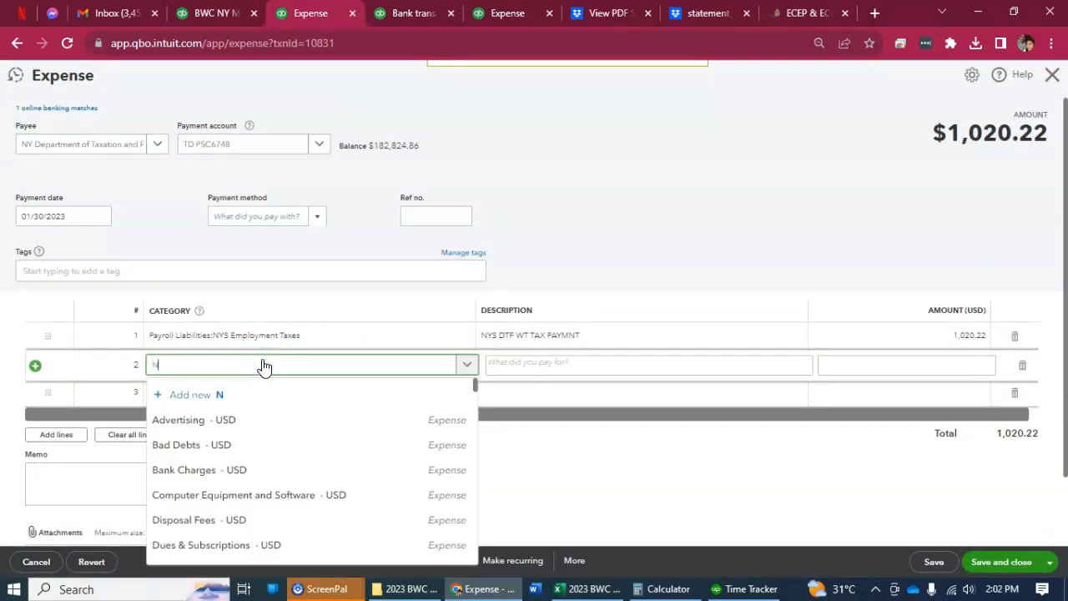
text(C)
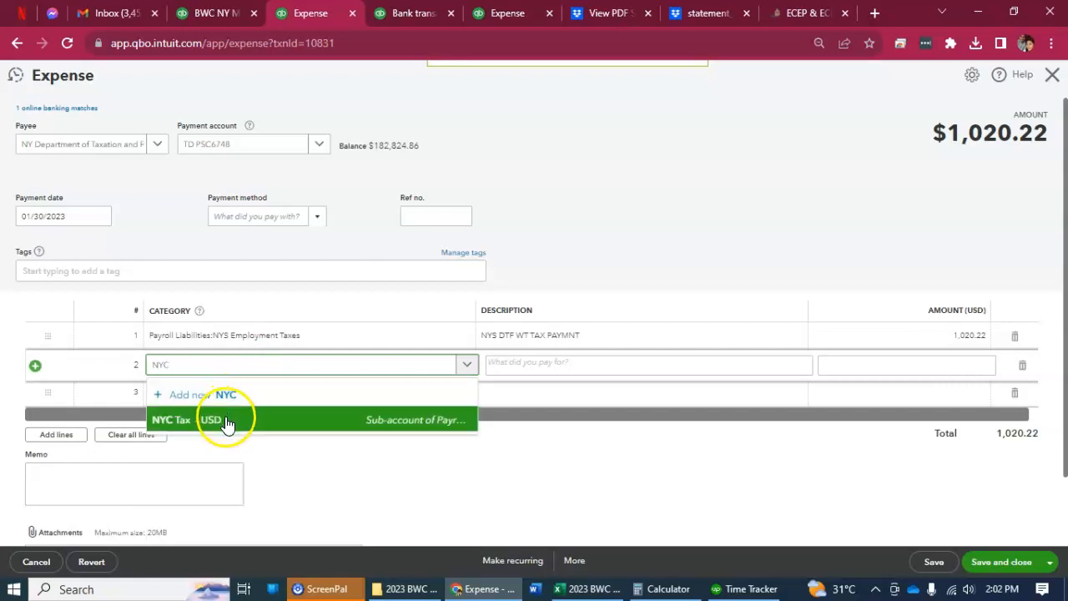
click(227, 423)
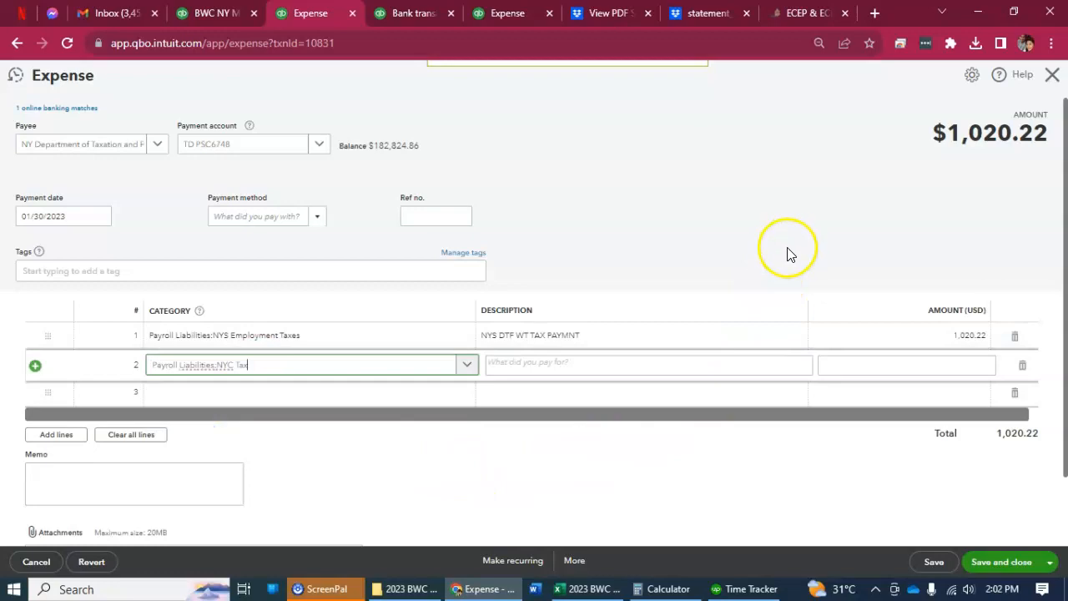
Total the two January city tax amounts in the payroll workbook and set the NYC Tax line's amount to 14.60.
click(593, 590)
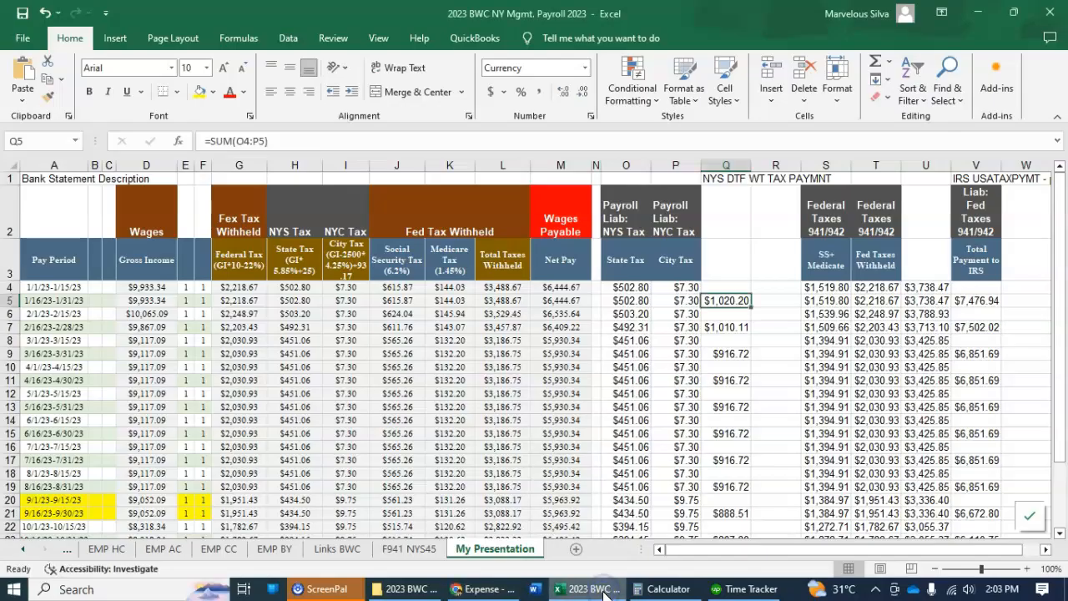
drag(691, 290, 691, 301)
key(alt+Tab)
click(935, 361)
text(14.60)
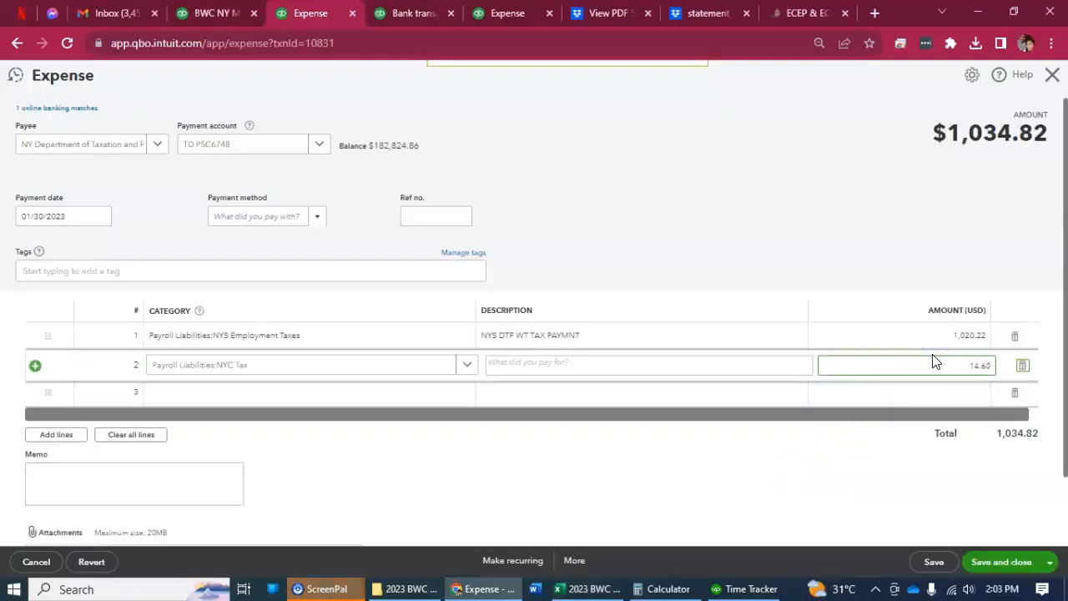
Total January's state tax in the workbook, set the NYS Employment Taxes line to 1,005.60, and save and close the expense, accepting the amount change.
key(alt+Tab)
drag(632, 287, 632, 300)
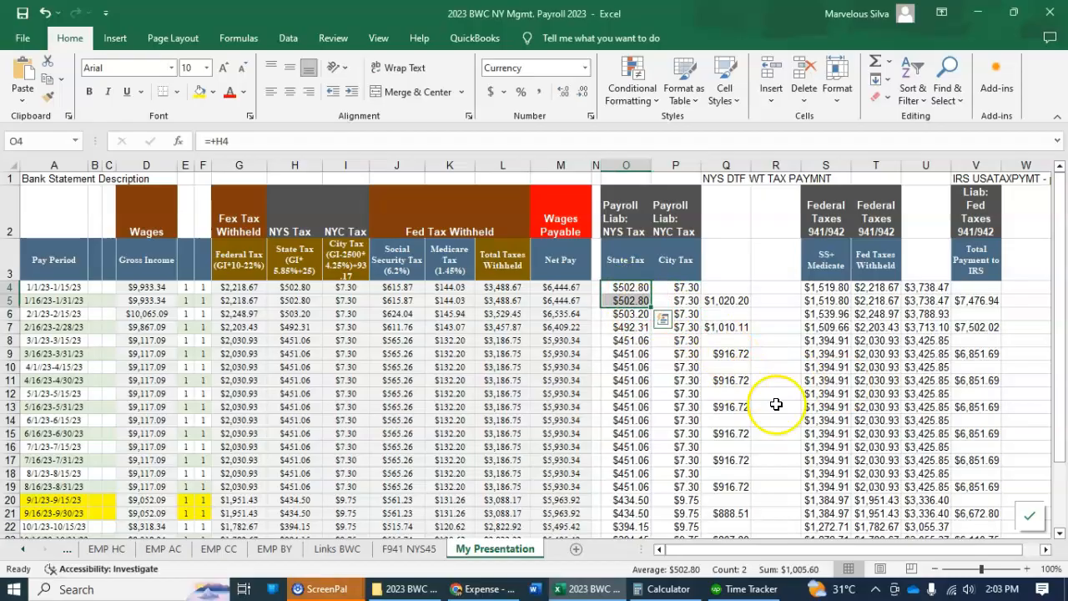
key(alt+Tab)
click(947, 337)
text(1,005.60)
click(781, 243)
click(331, 428)
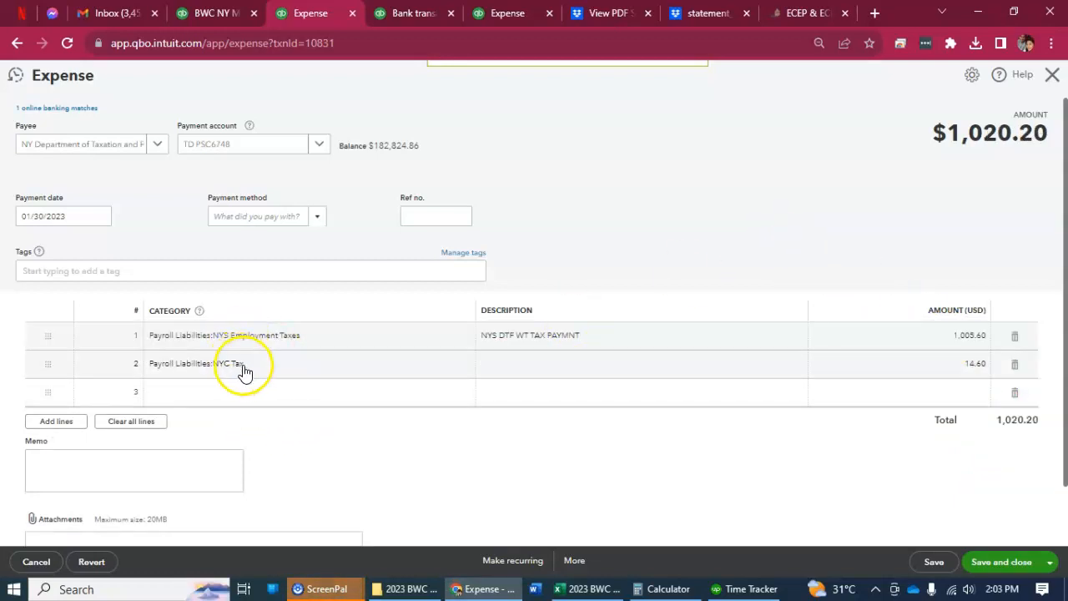
click(1003, 562)
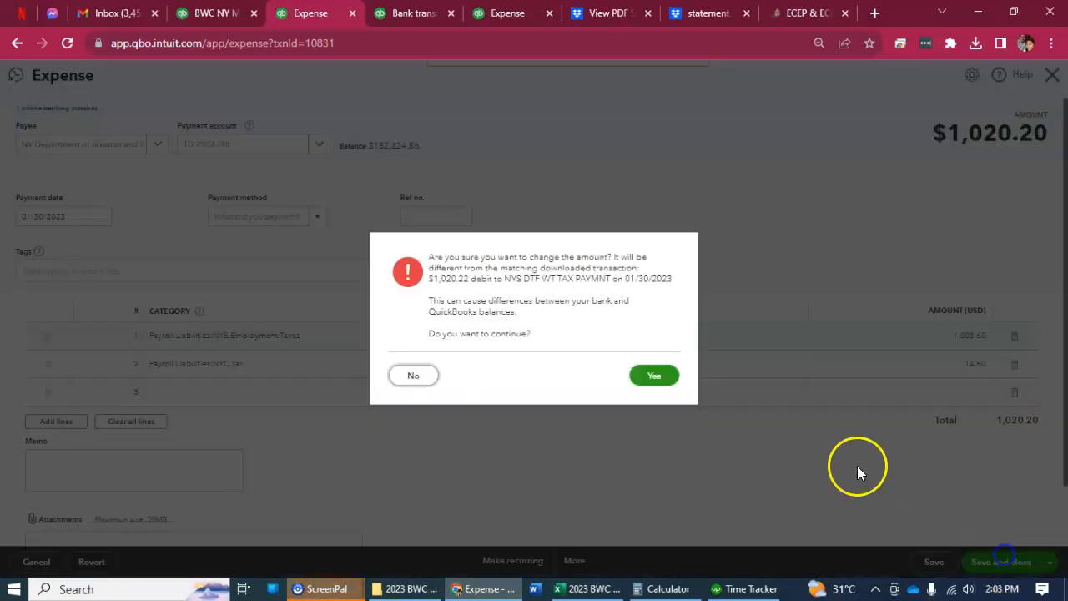
click(673, 383)
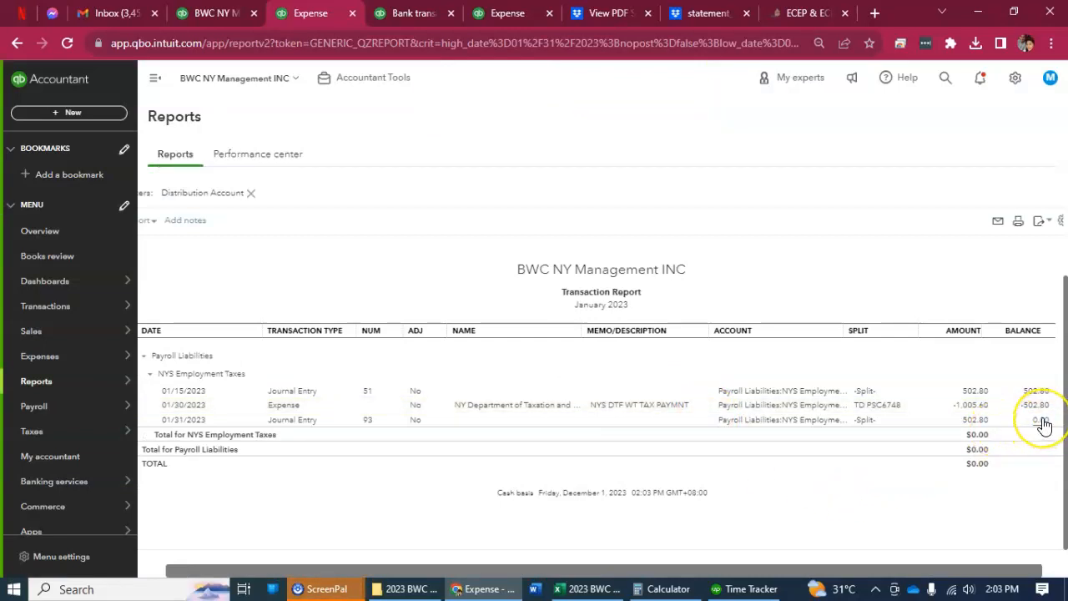
Return to the balance sheet and examine the January 2023 transactions behind the NYC Tax liability.
scroll(725, 388, up, 2)
click(219, 185)
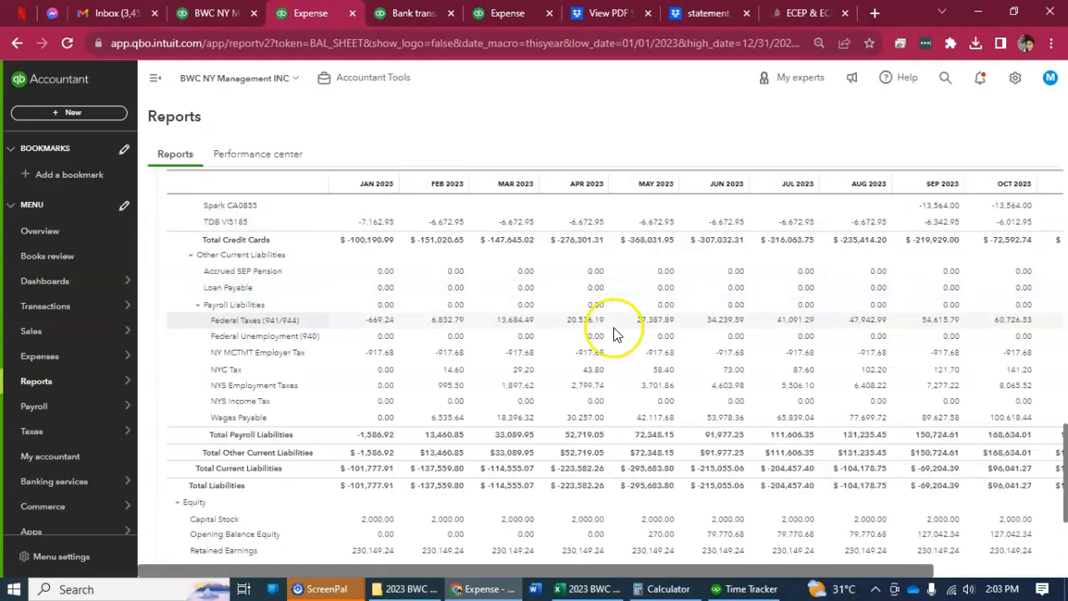
click(383, 373)
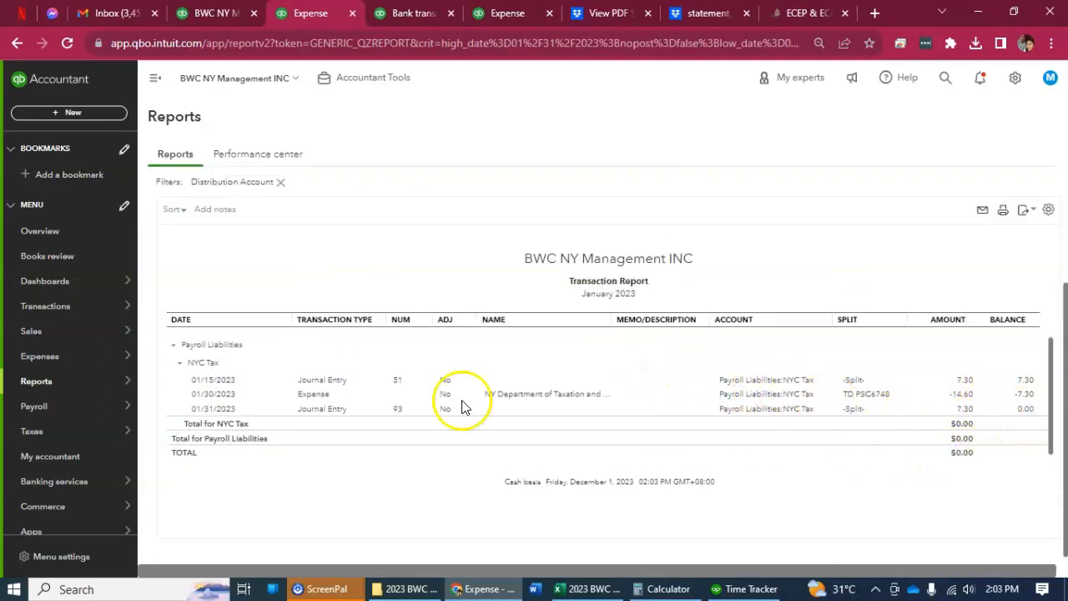
Go back to the balance sheet and examine the January 2023 transactions behind the NY MCTMT Employer Tax liability.
scroll(300, 345, up, 2)
click(200, 182)
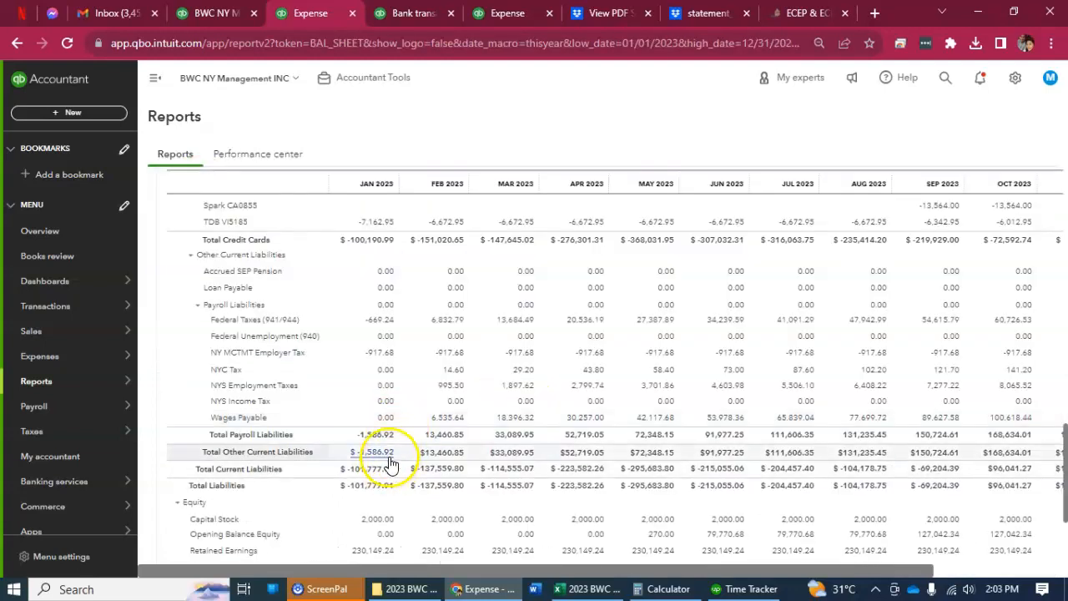
click(382, 355)
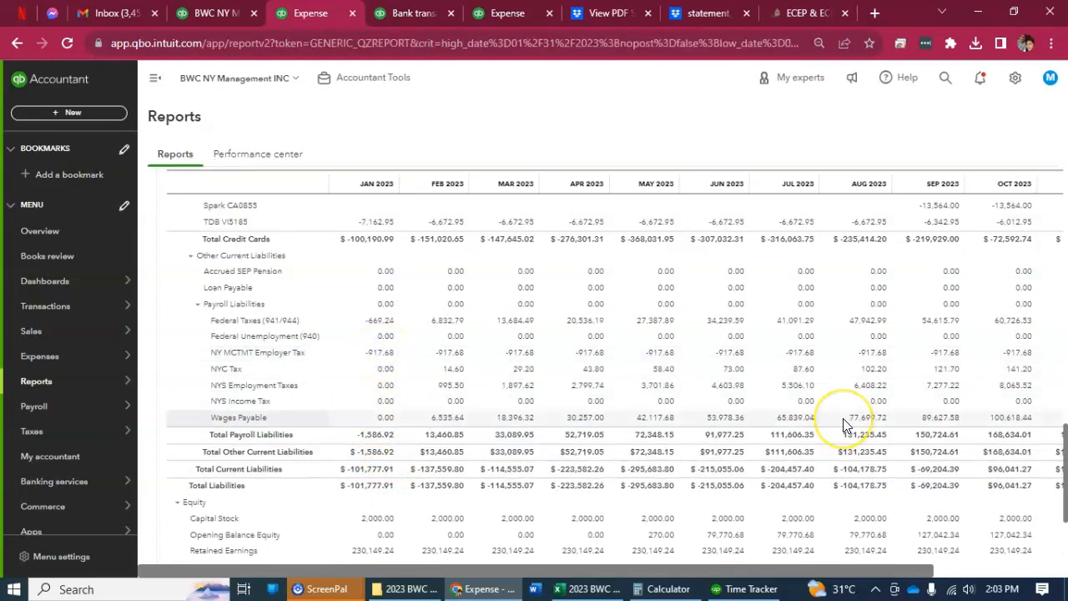
drag(799, 573, 578, 547)
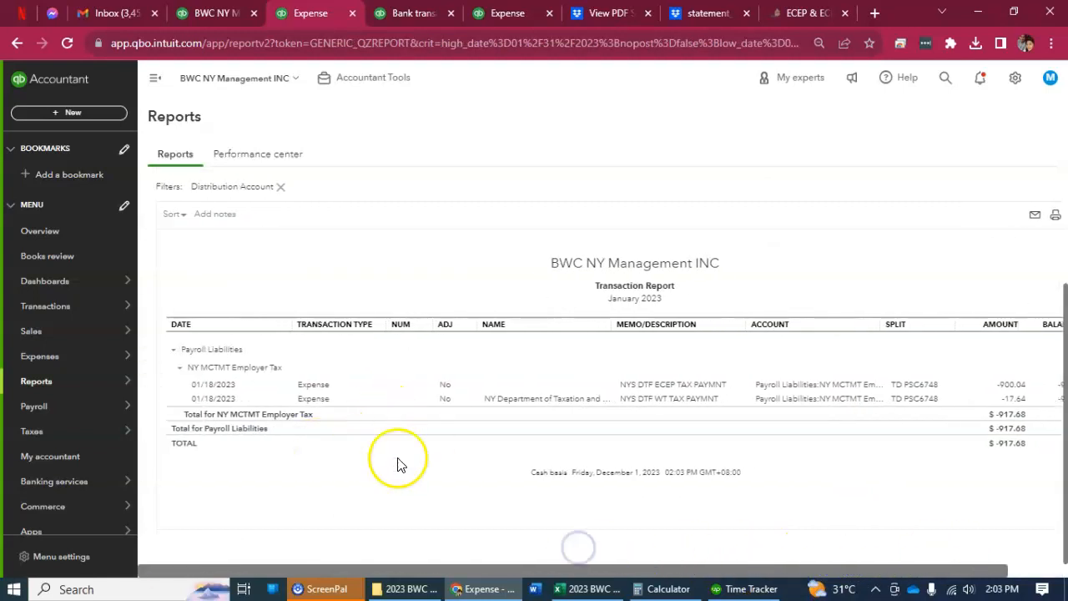
From the balance sheet, open the January 2023 Federal Taxes (941/944) transactions and bring up the payroll workbook's IRS payment figures for comparison.
scroll(525, 488, up, 2)
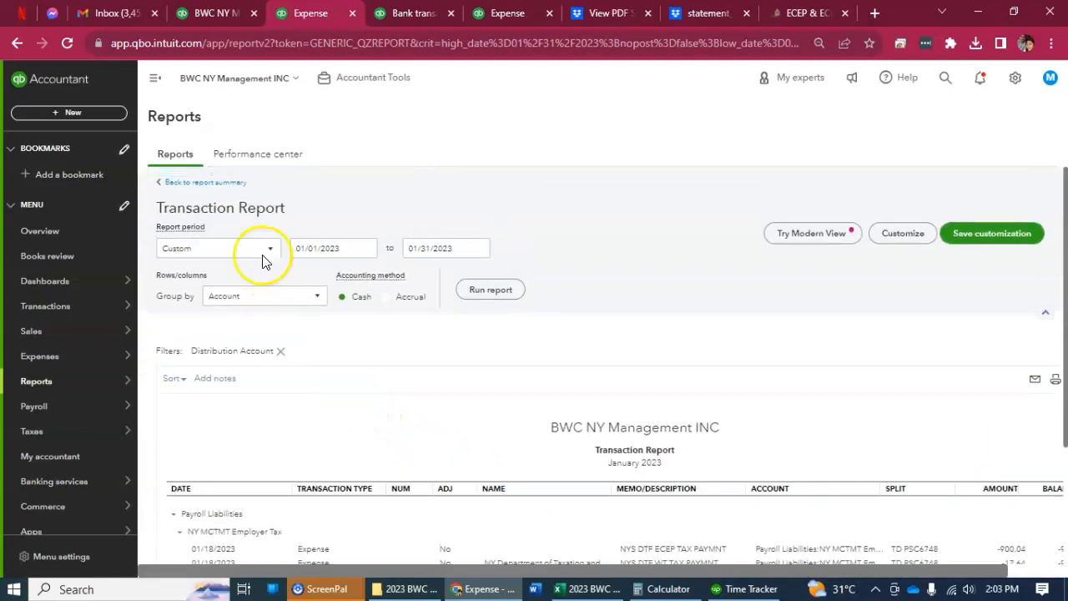
click(209, 184)
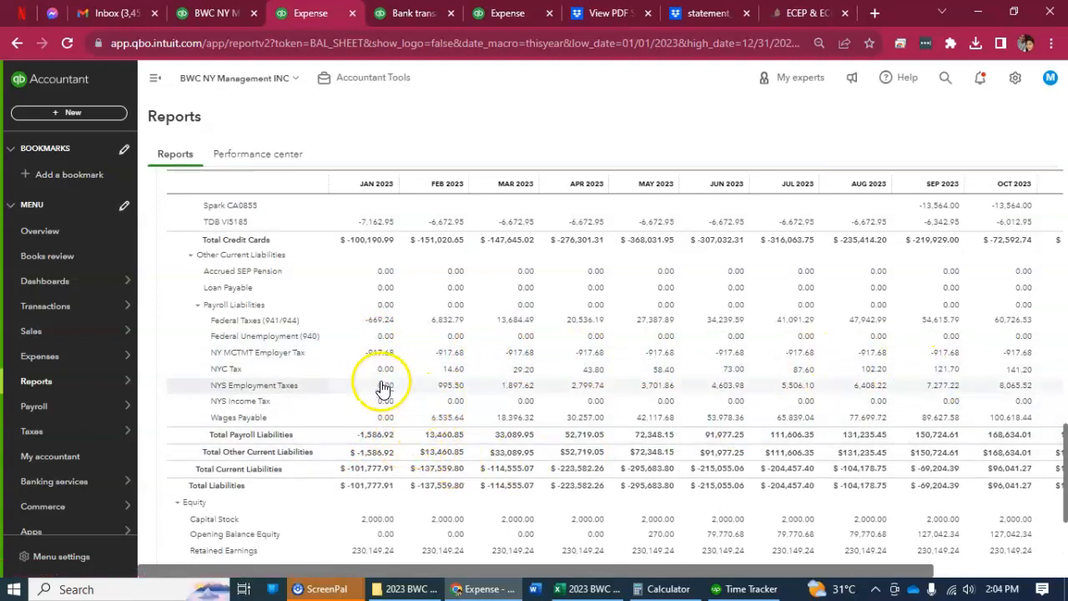
click(380, 321)
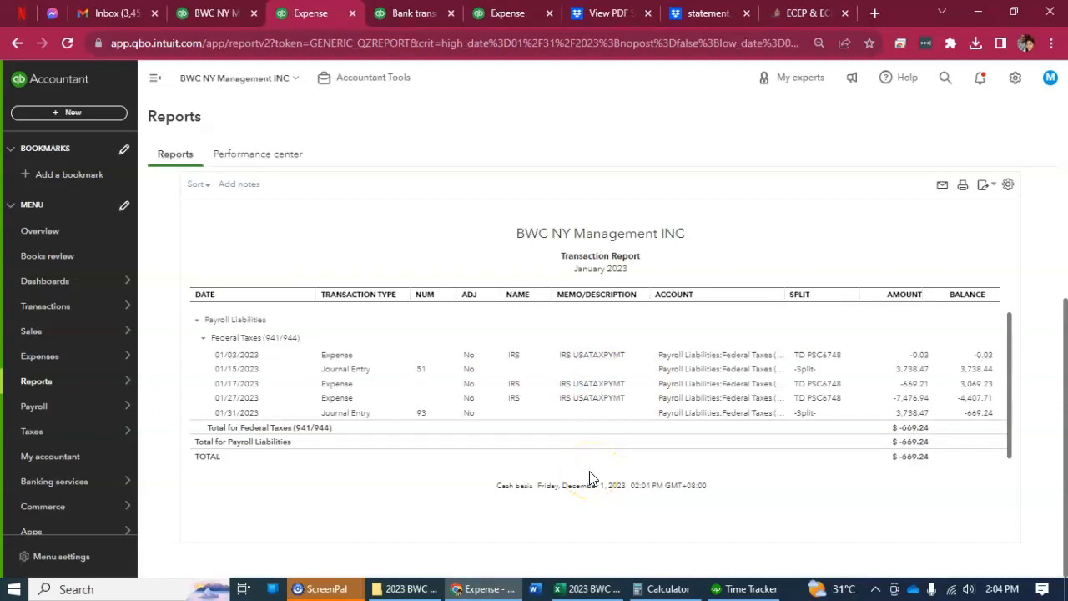
click(610, 589)
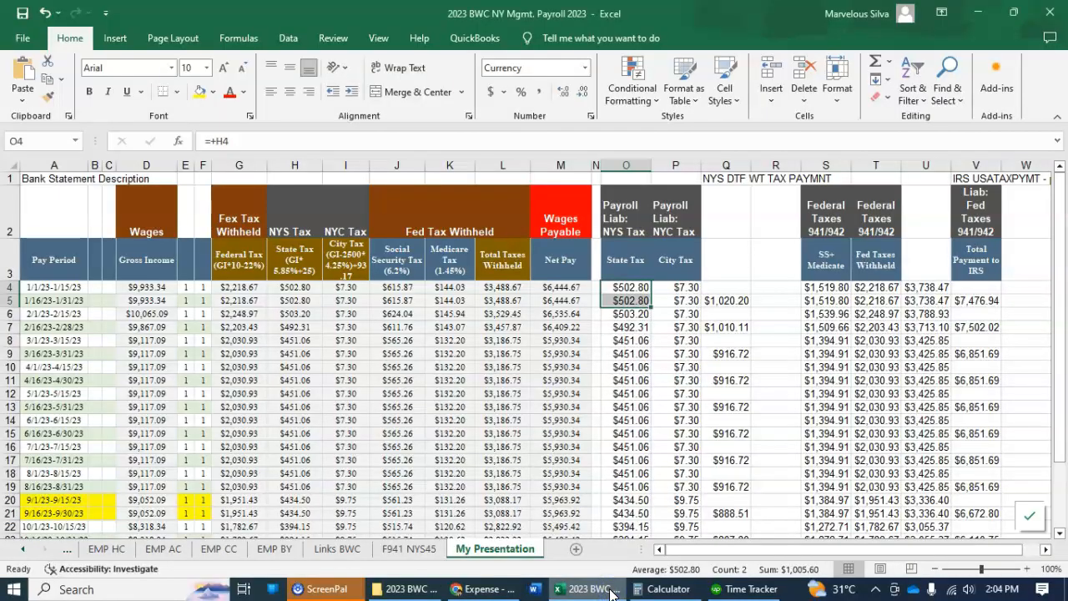
Compare the workbook's January total payment to the IRS with the January 2023 Federal Taxes (941/944) transactions.
click(968, 301)
key(alt+Tab)
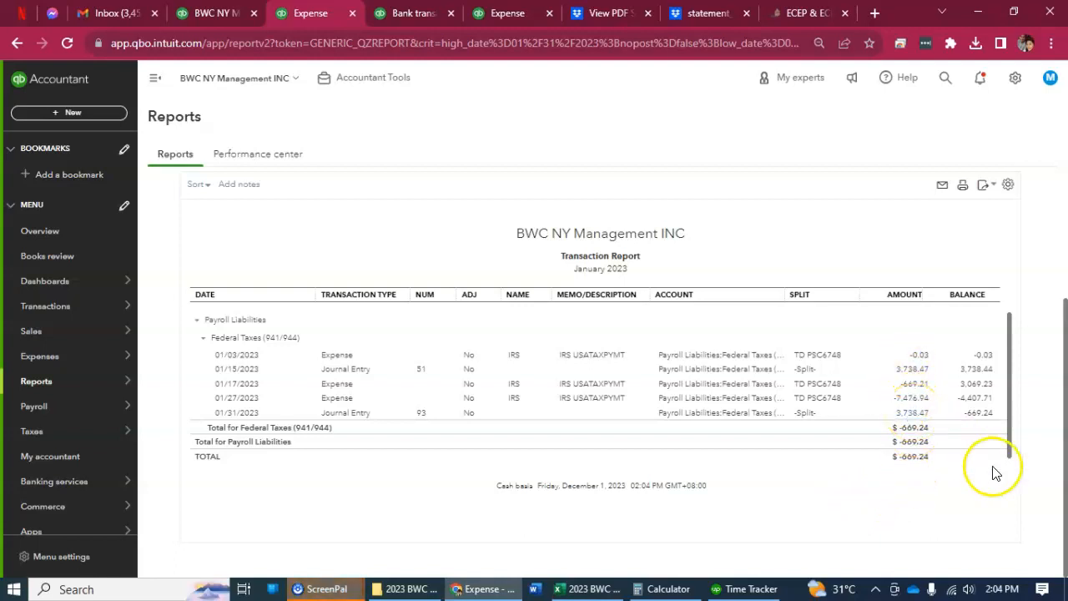
key(alt+Tab)
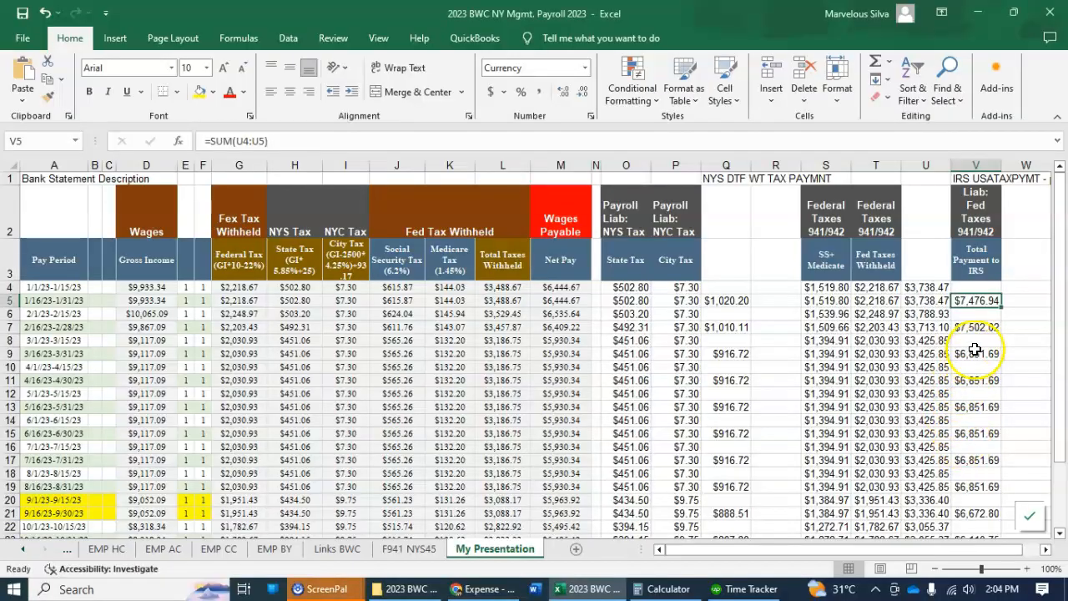
key(alt+Tab)
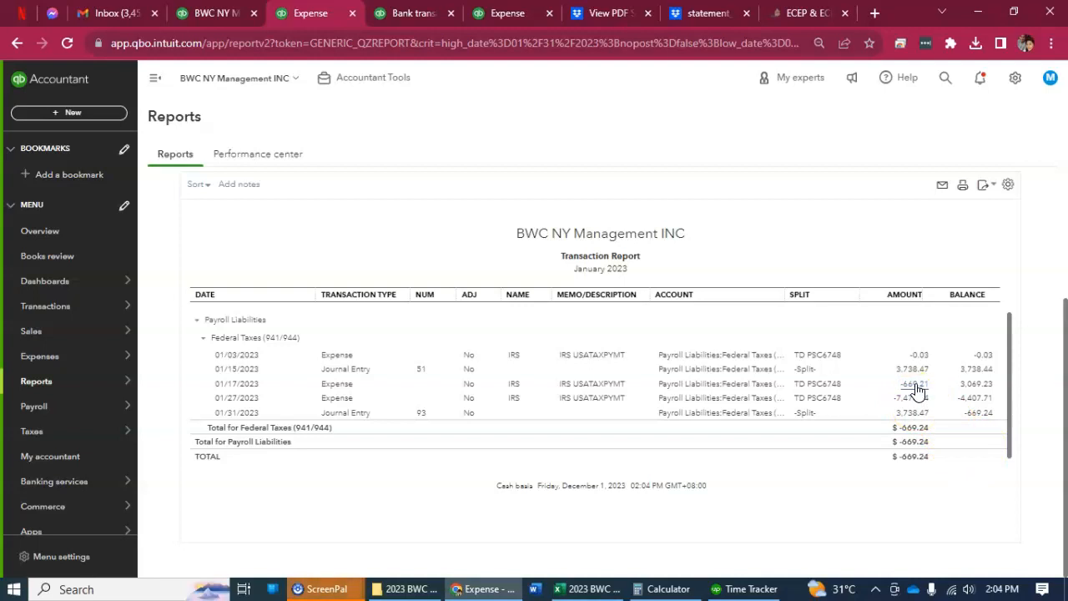
scroll(916, 389, up, 1)
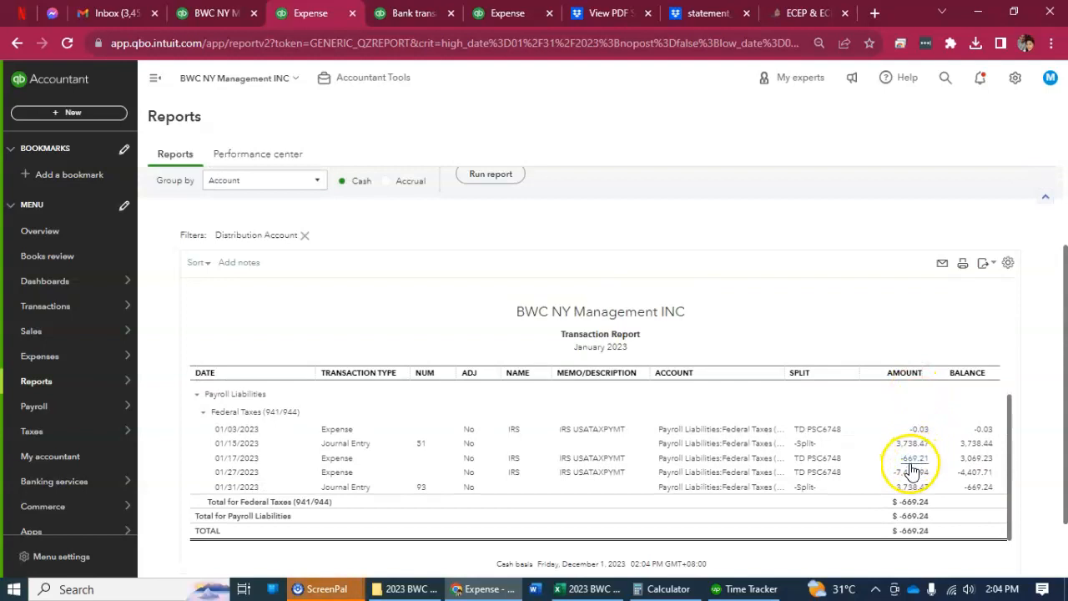
scroll(914, 468, down, 1)
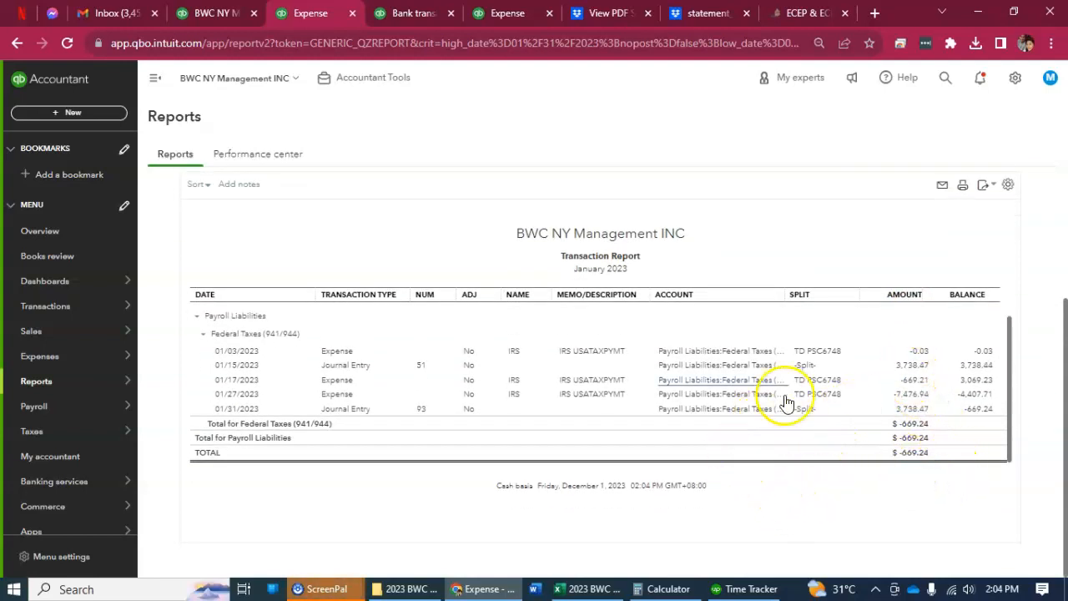
Widen the transaction report's Account column and check the 01/27/2023 IRS payment against the workbook's two January federal tax amounts.
drag(783, 294, 873, 298)
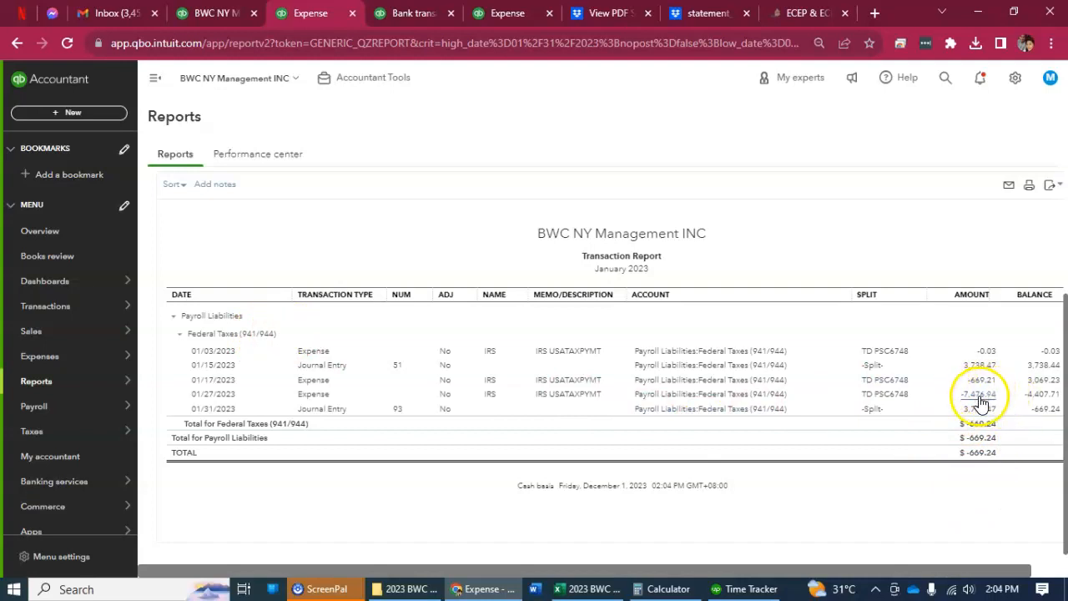
key(alt+Tab)
drag(936, 288, 935, 302)
click(976, 301)
key(alt+Tab)
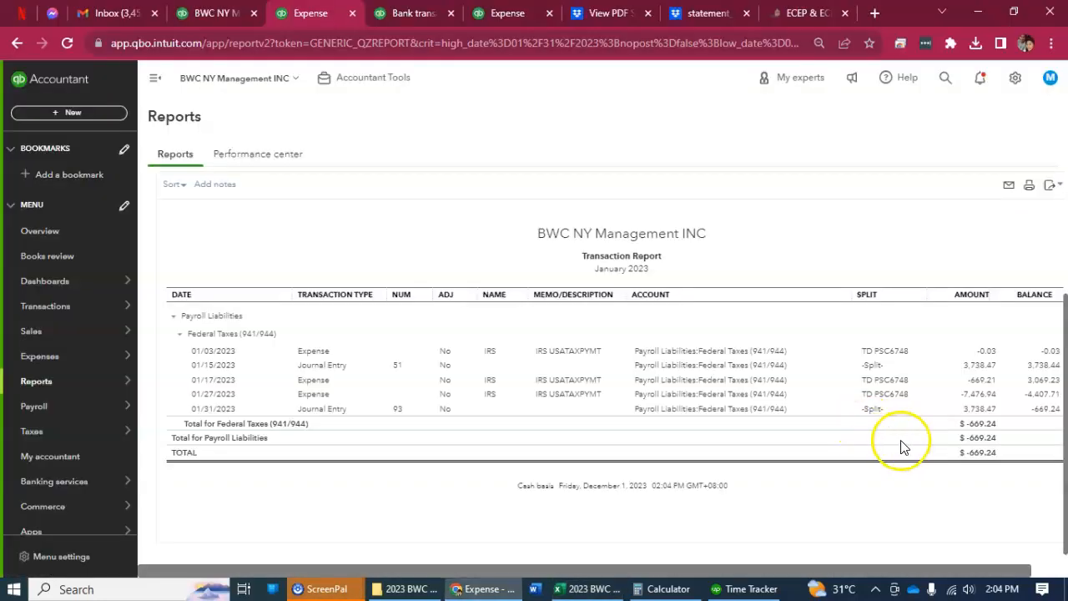
Return to the balance sheet summary and review the January 2023 payroll liability balances.
scroll(305, 240, up, 2)
scroll(305, 240, up, 1)
click(193, 183)
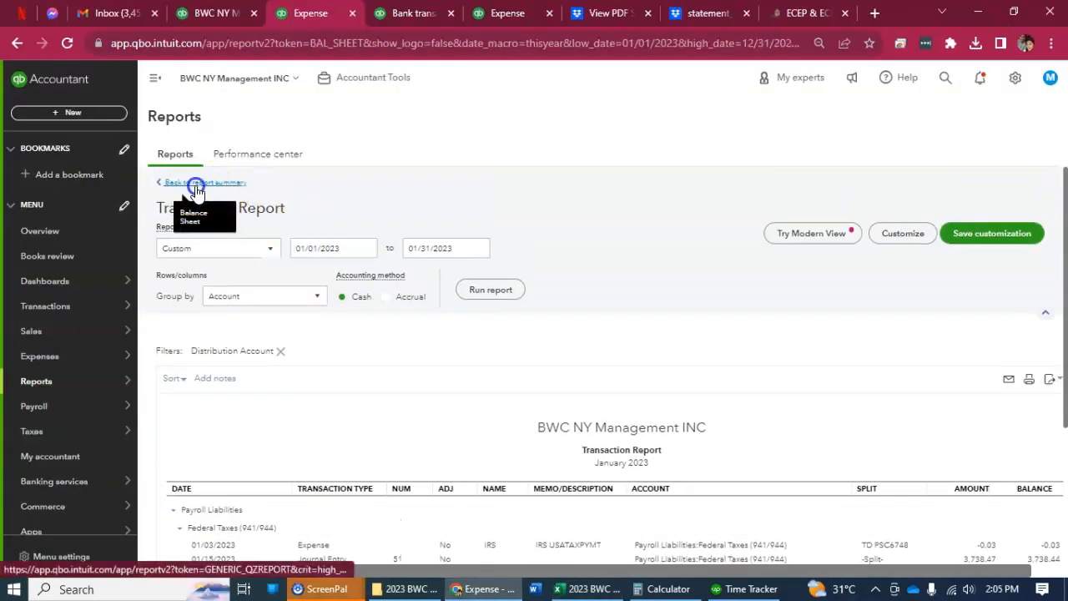
scroll(381, 341, up, 2)
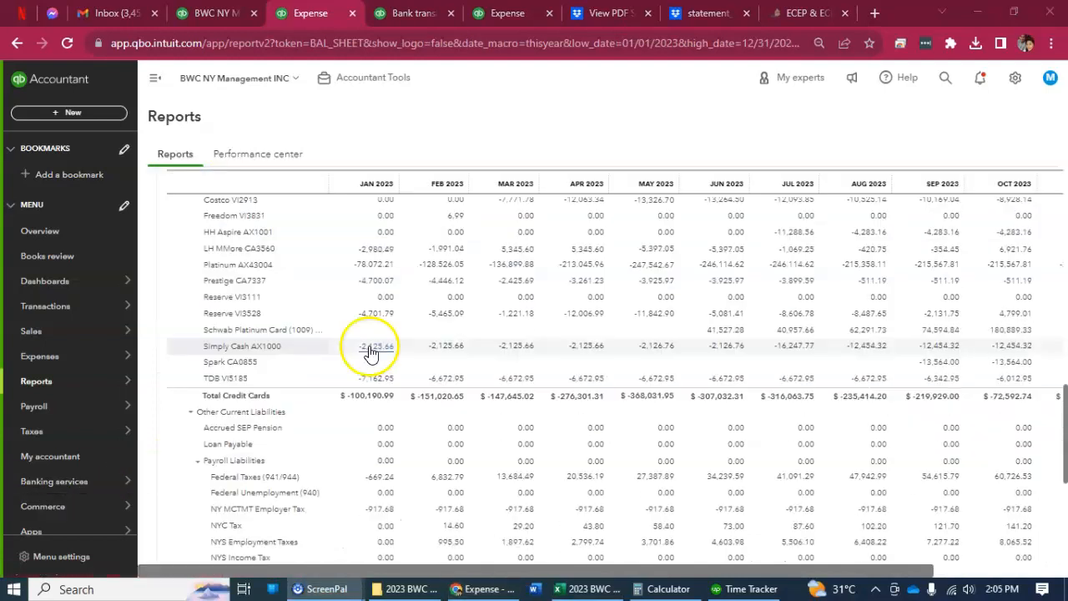
Try to finish the TD PSC6748 reconciliation ending January 31, 2023, and reload its page to get the latest checkmarks.
click(424, 15)
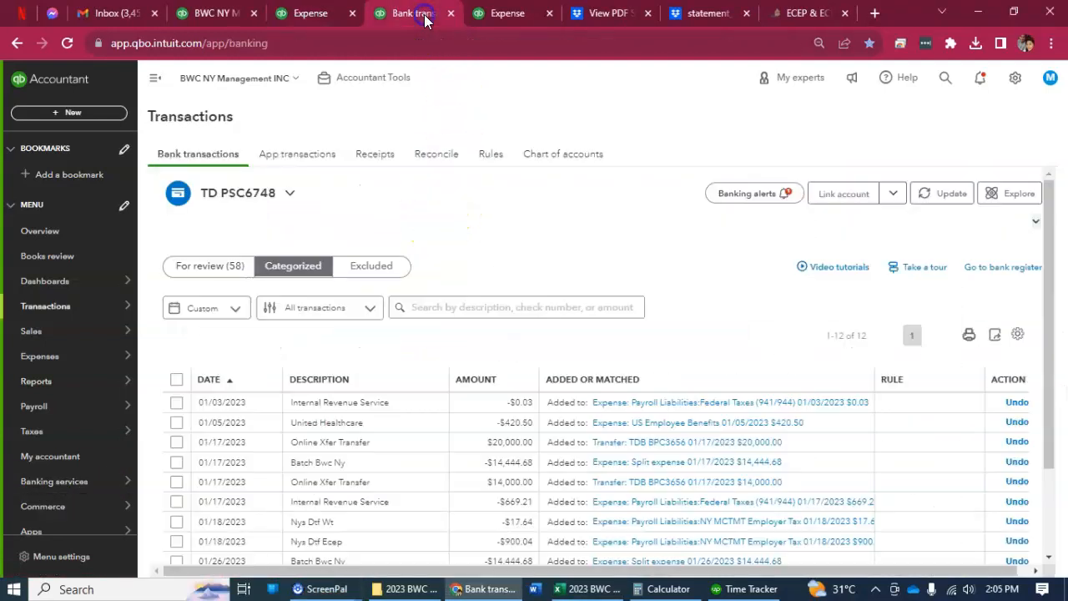
click(498, 10)
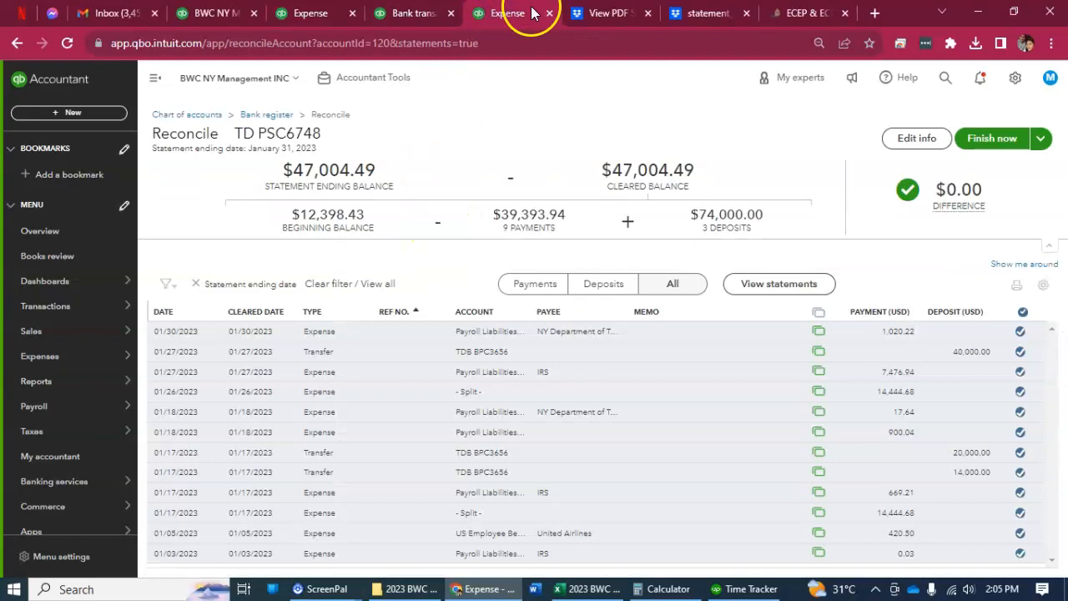
click(981, 140)
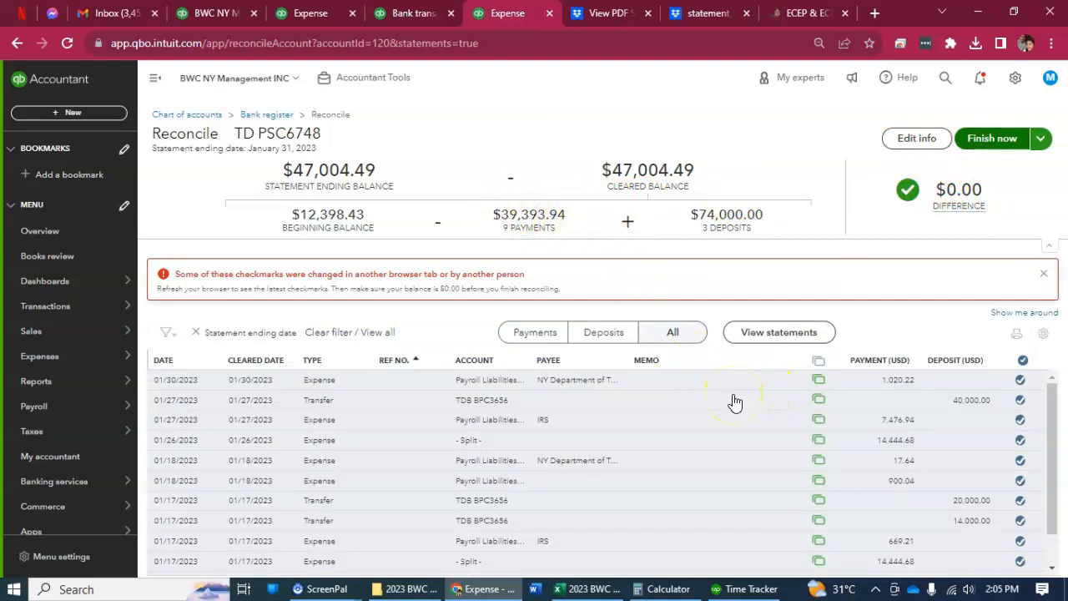
scroll(735, 404, down, 1)
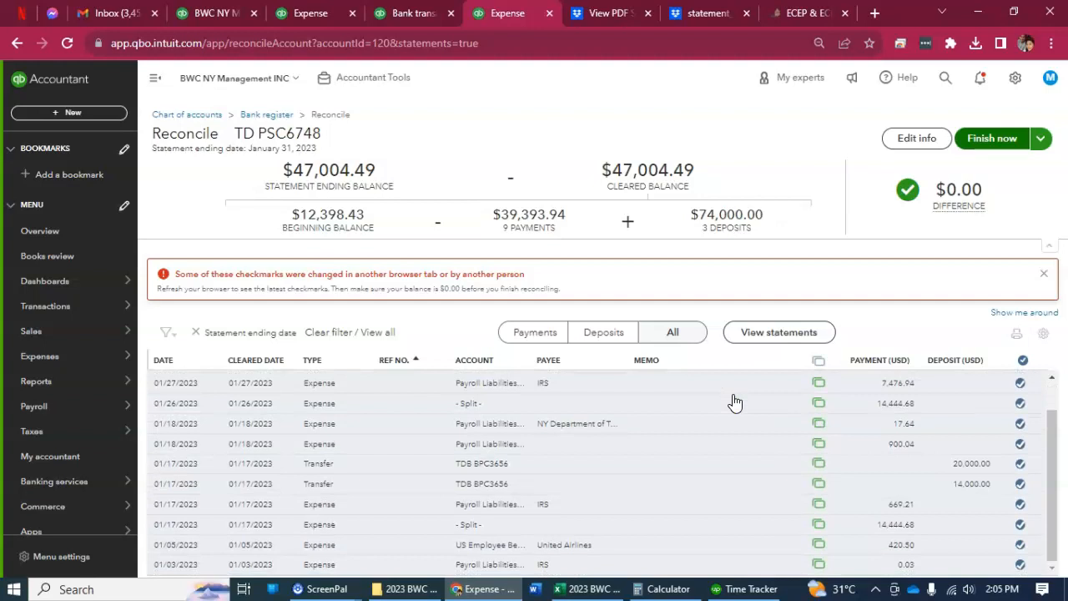
scroll(1027, 489, up, 1)
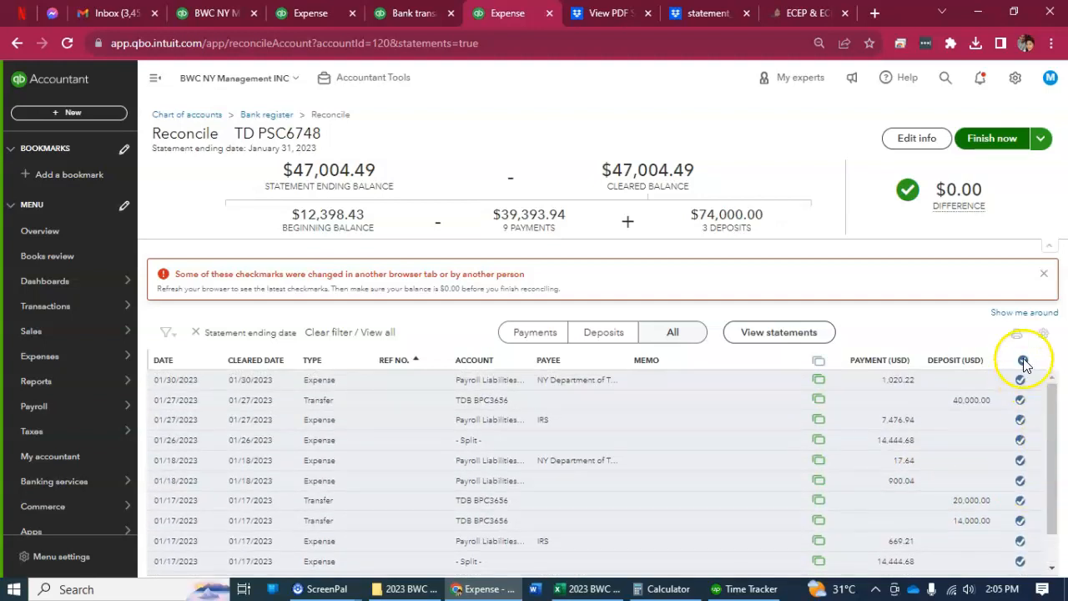
key(F5)
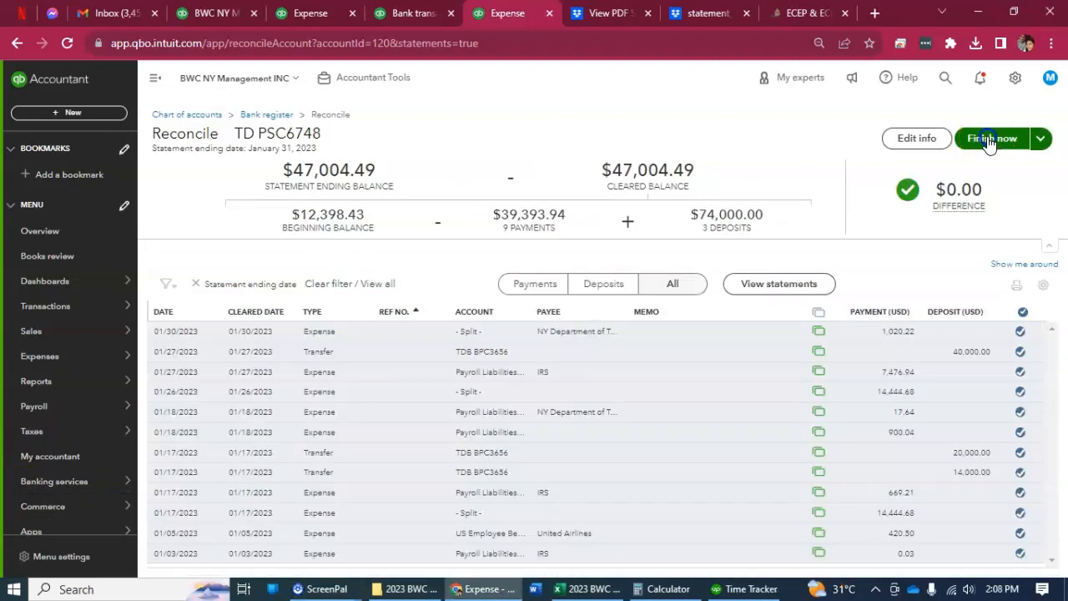